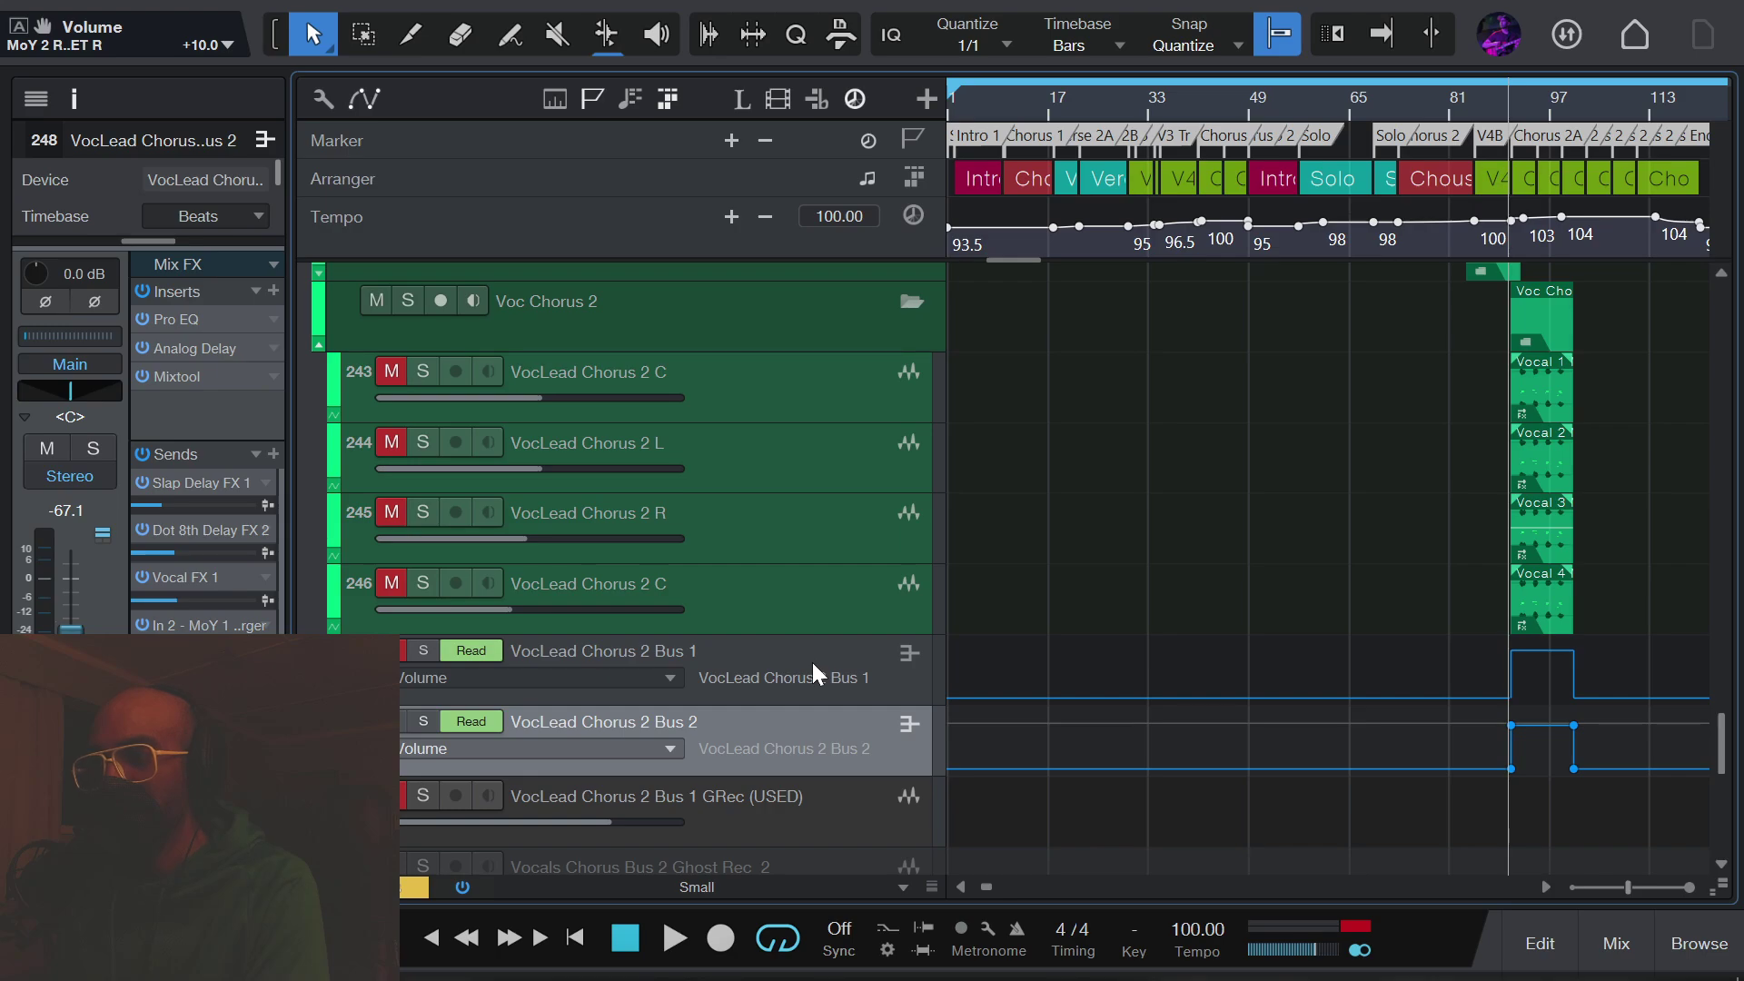
Step: Examine the contents of the Voc Chorus 2 folder, including its four VocLead Chorus 2 tracks and the automated Bus 1 and Bus 2 tracks
{"action": "left_click", "coordinate": [318, 347]}
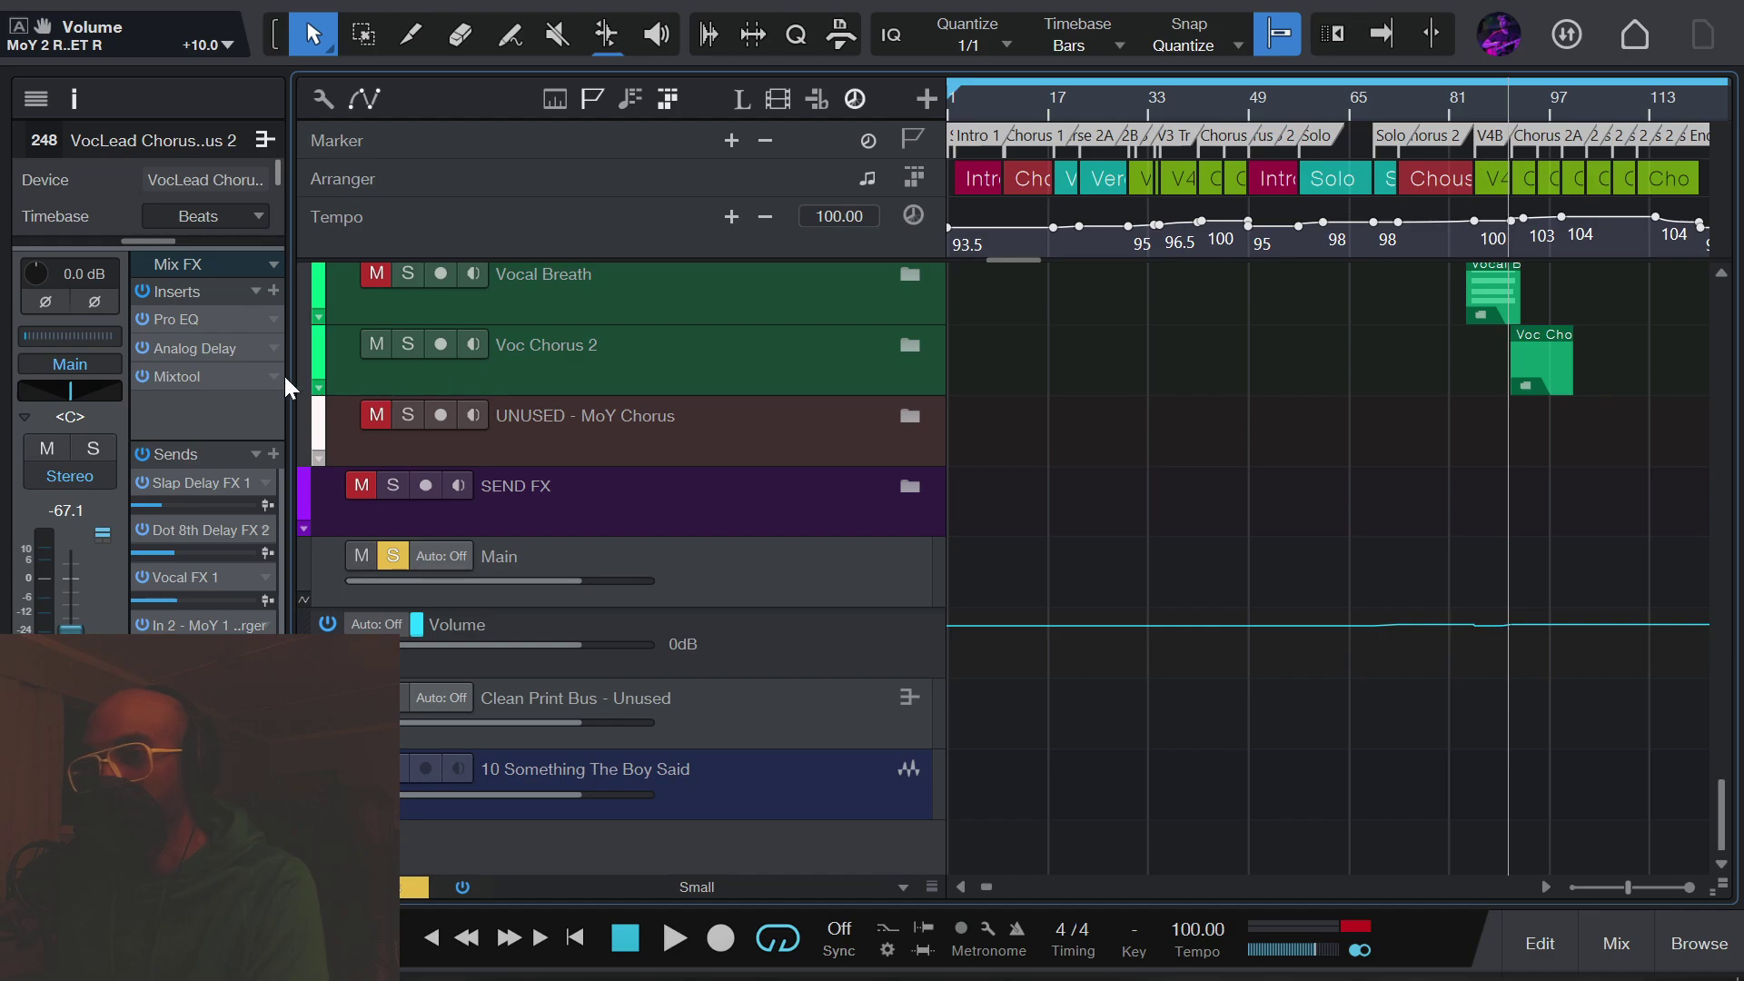
{"action": "left_click", "coordinate": [318, 387]}
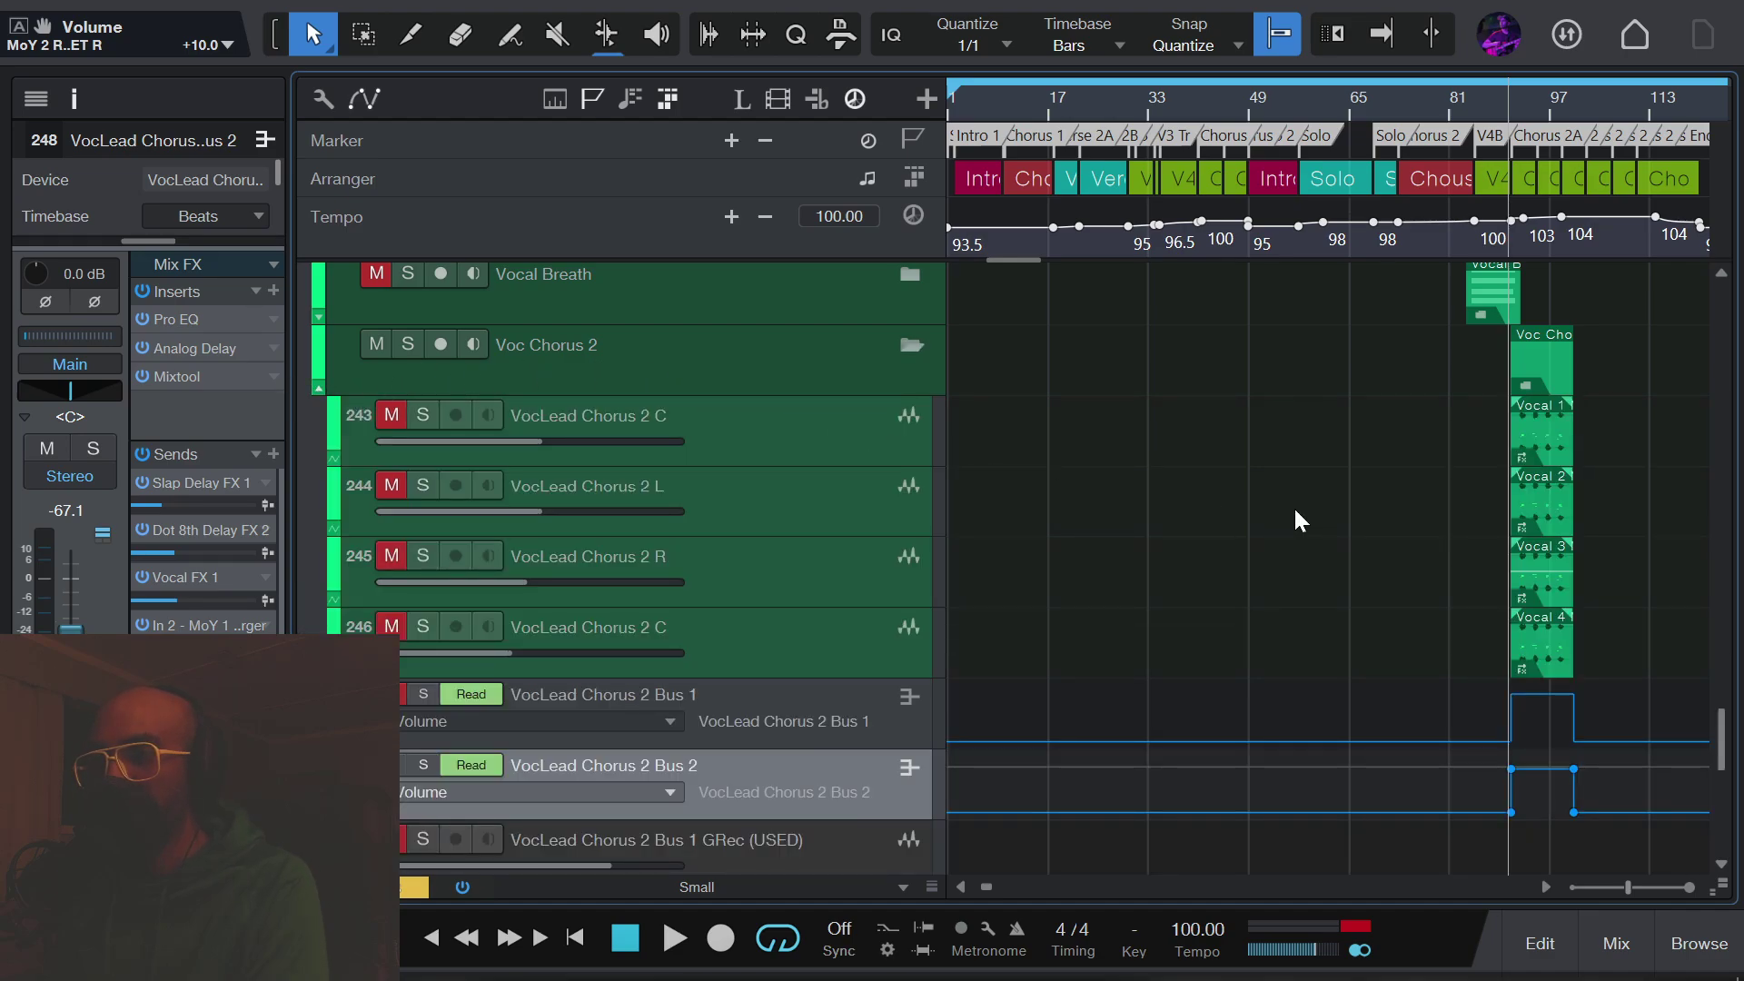
{"action": "scroll", "coordinate": [1293, 505], "scroll_direction": "down", "scroll_amount": 1}
{"action": "scroll", "coordinate": [1296, 511], "scroll_direction": "up", "scroll_amount": 1}
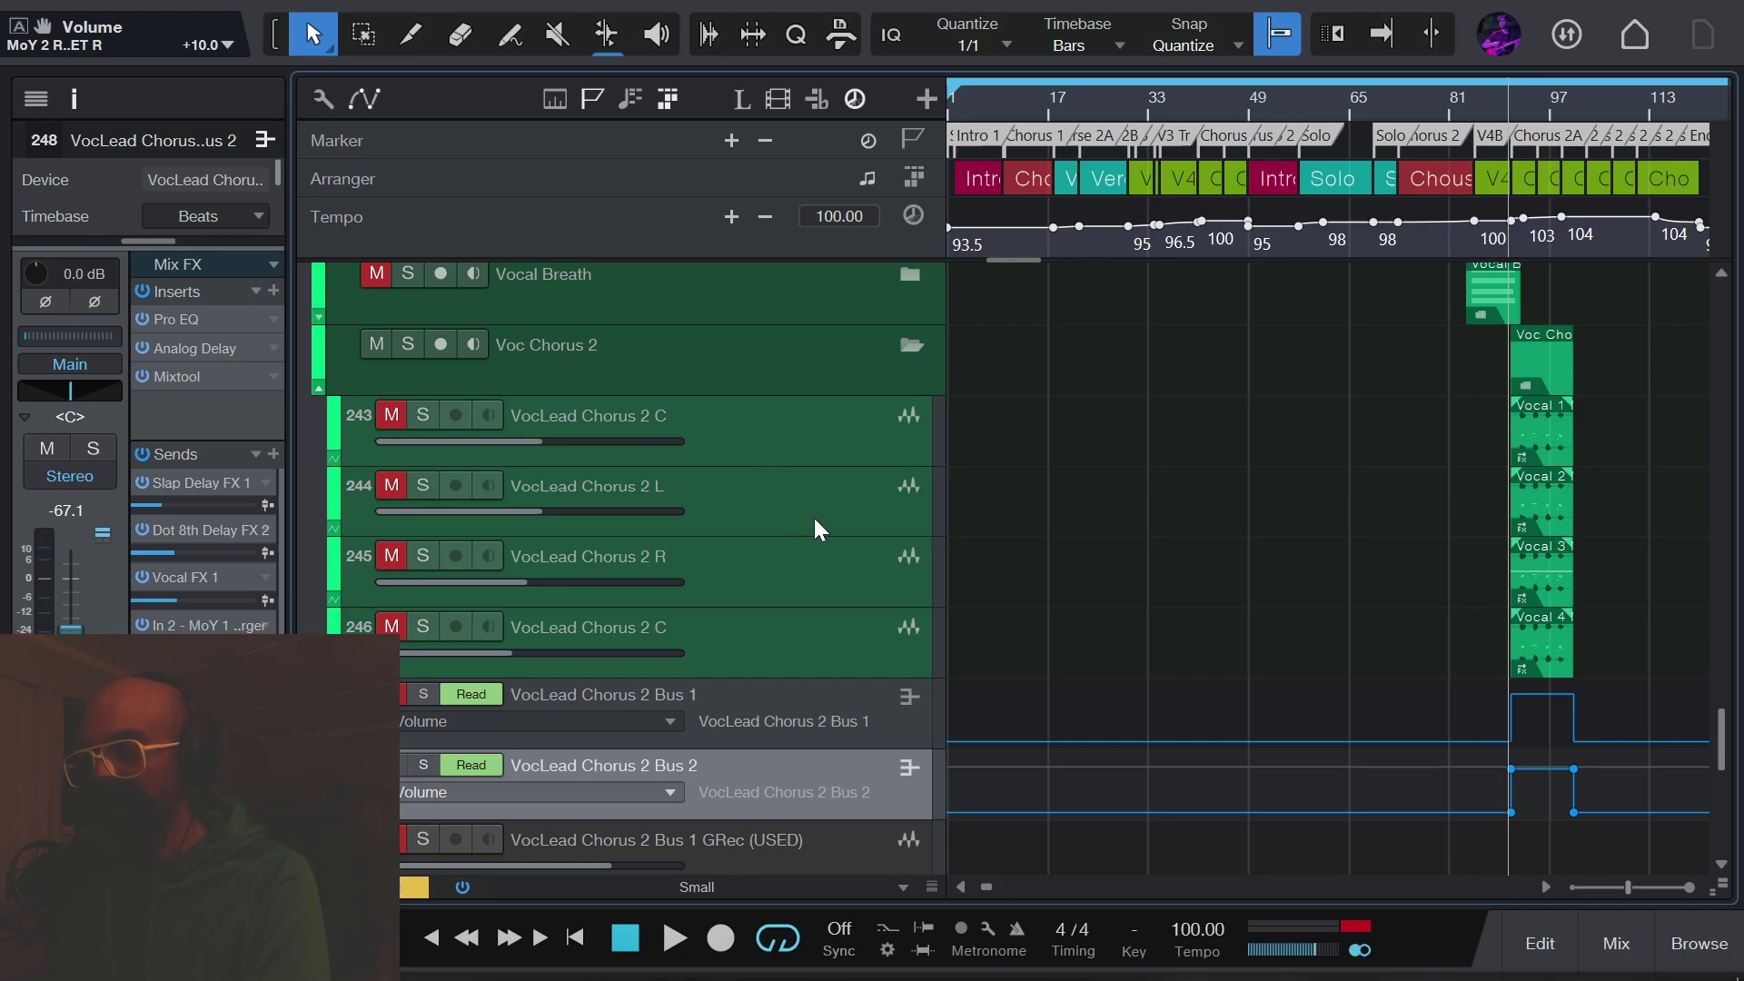
{"action": "scroll", "coordinate": [818, 452], "scroll_direction": "down", "scroll_amount": 1}
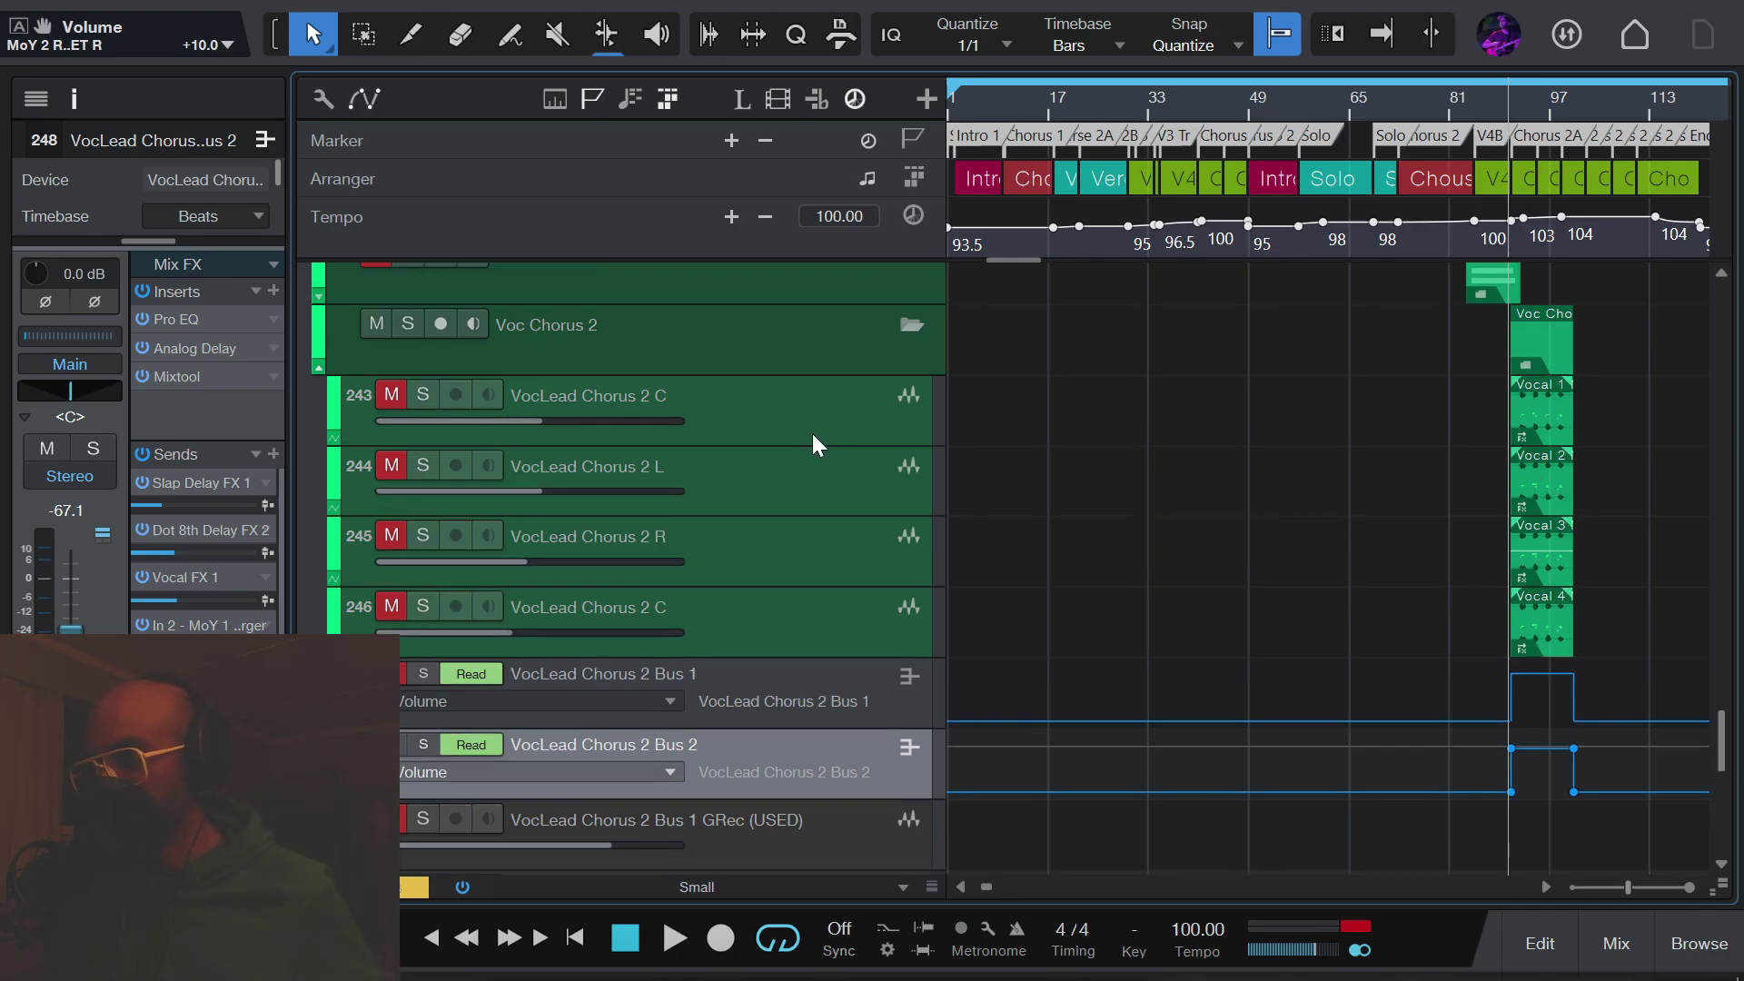
{"action": "left_click", "coordinate": [788, 412]}
{"action": "left_click", "coordinate": [778, 623], "text": "shift"}
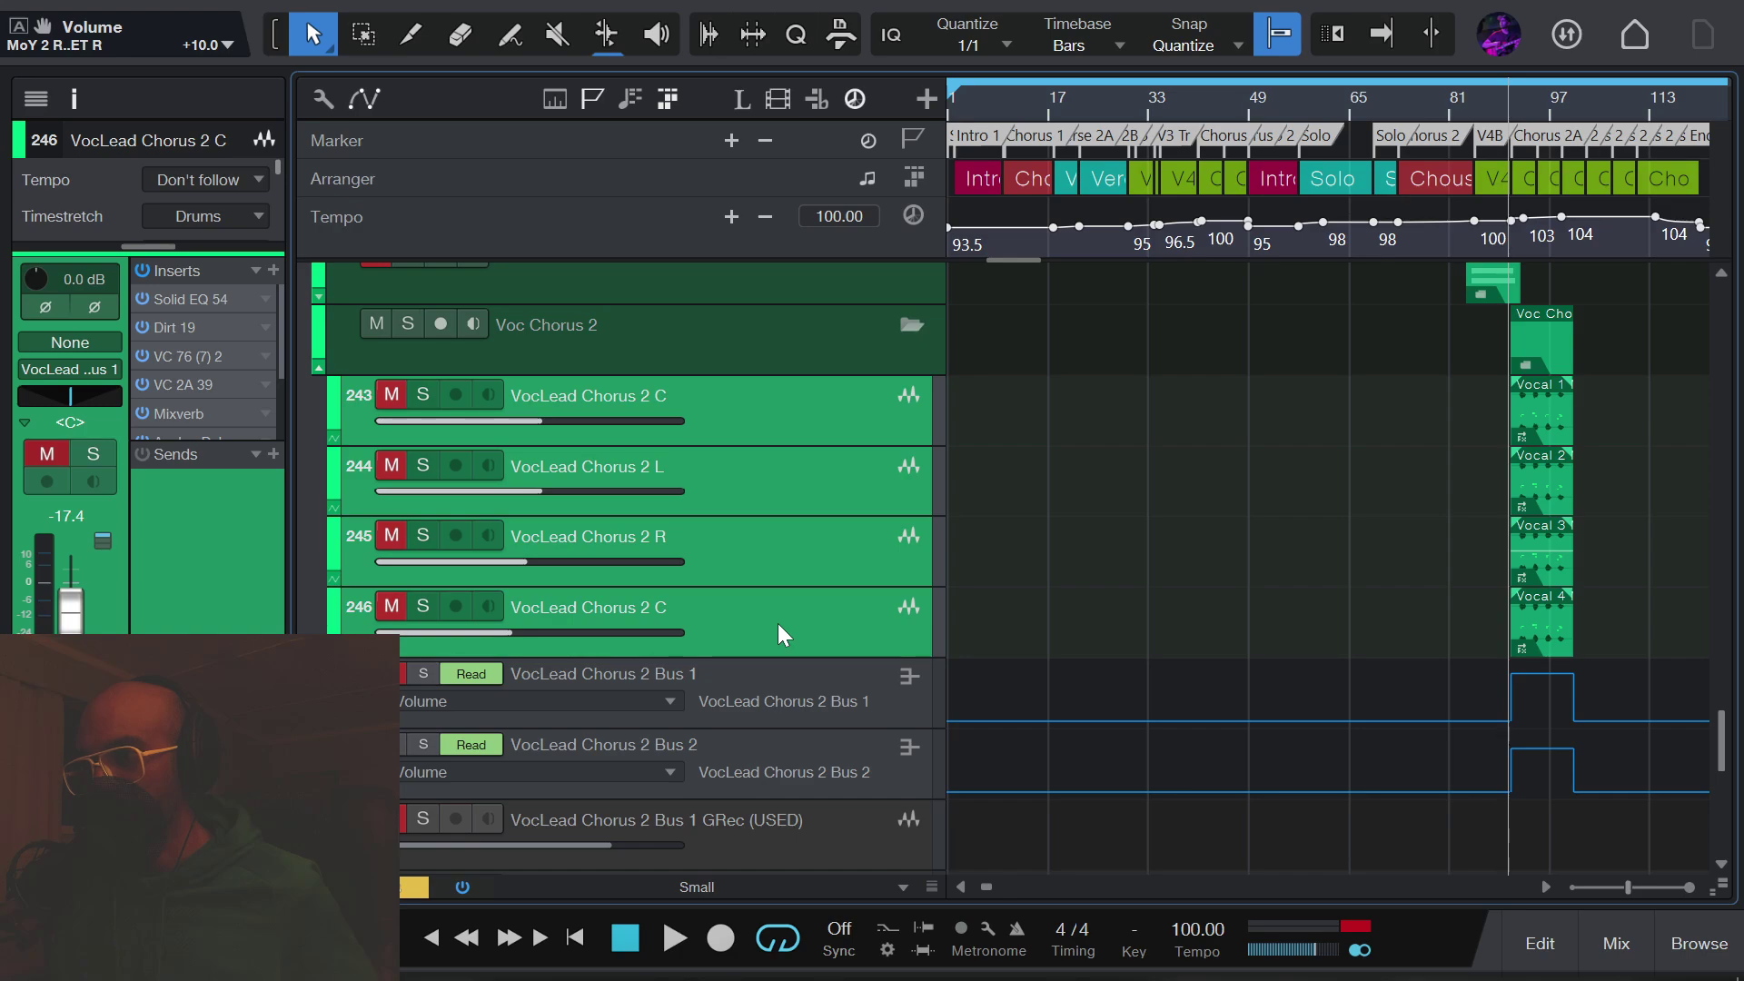
{"action": "left_click", "coordinate": [753, 672]}
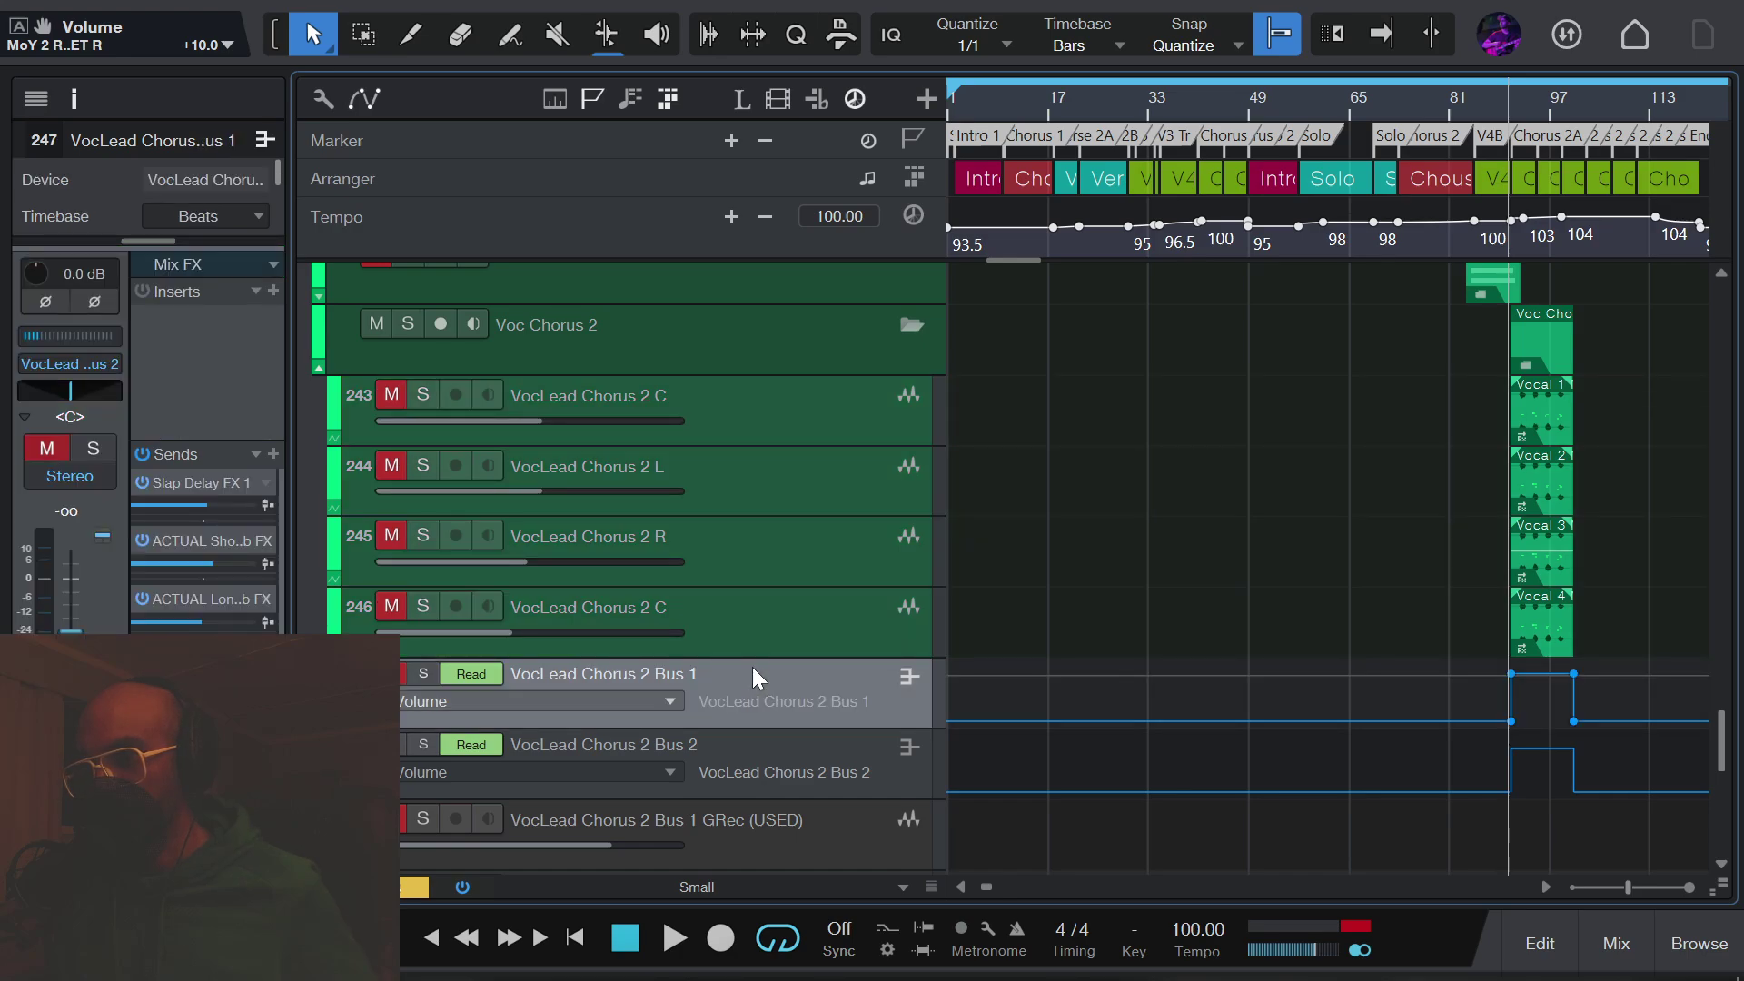
{"action": "left_click", "coordinate": [745, 739]}
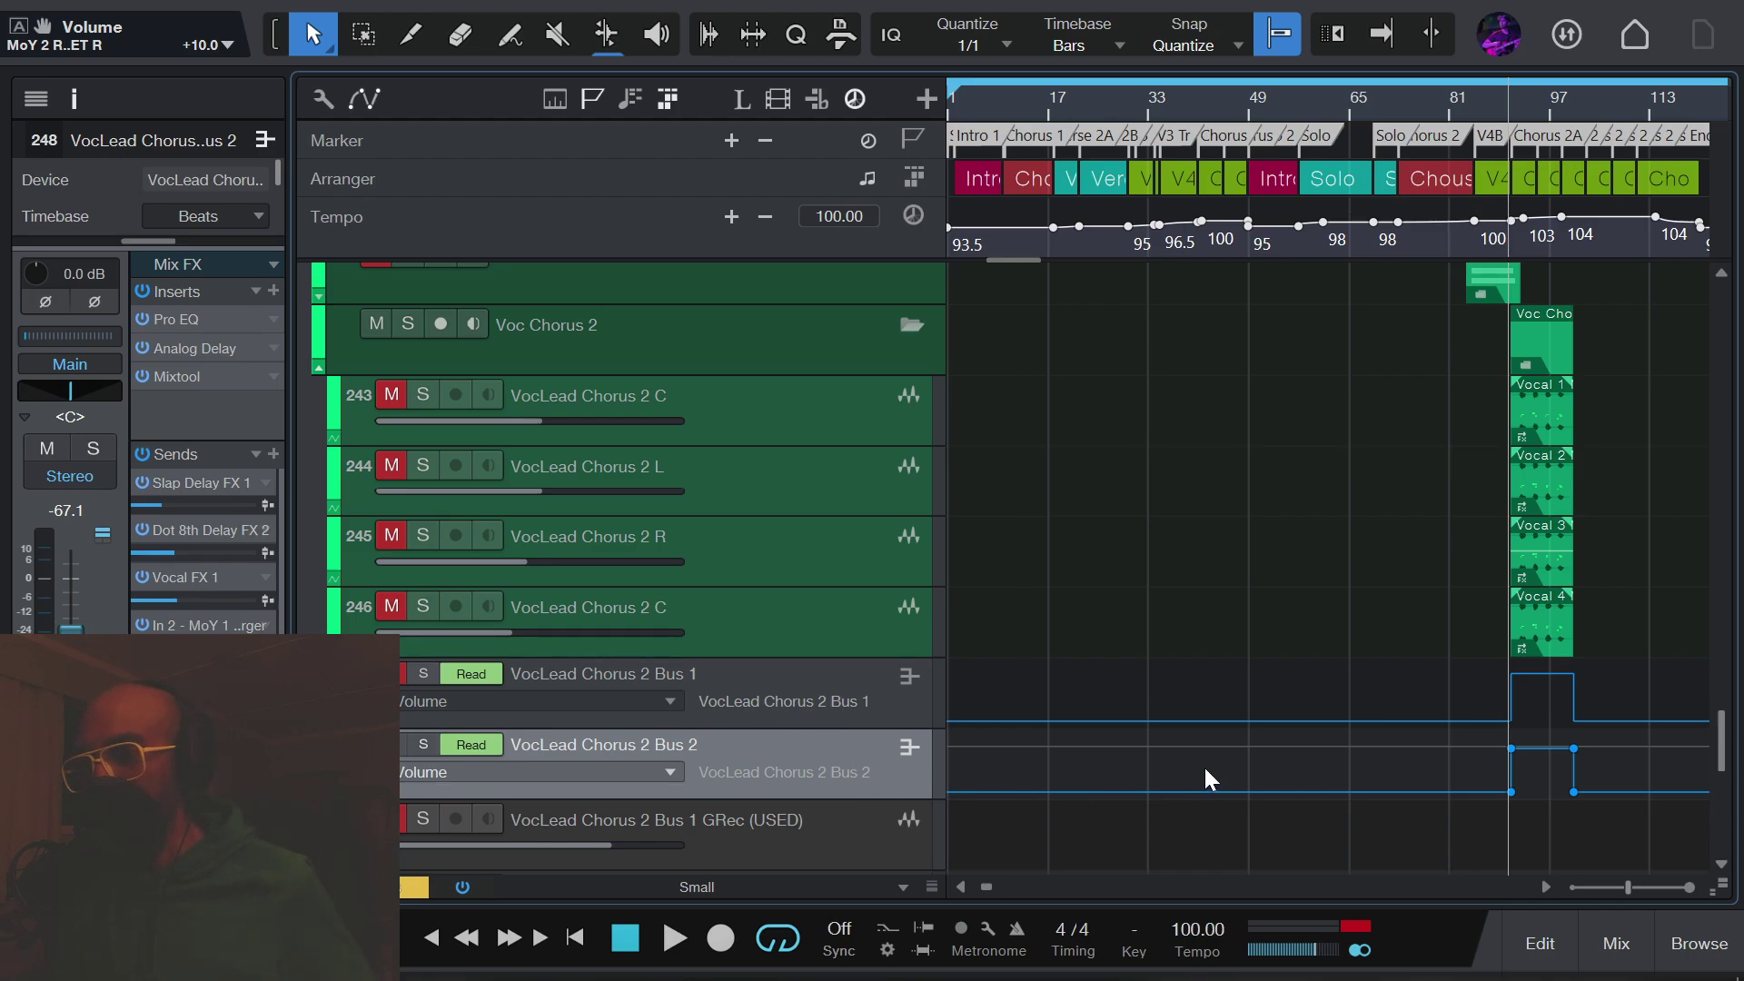
{"action": "scroll", "coordinate": [1205, 772], "scroll_direction": "up", "scroll_amount": 1}
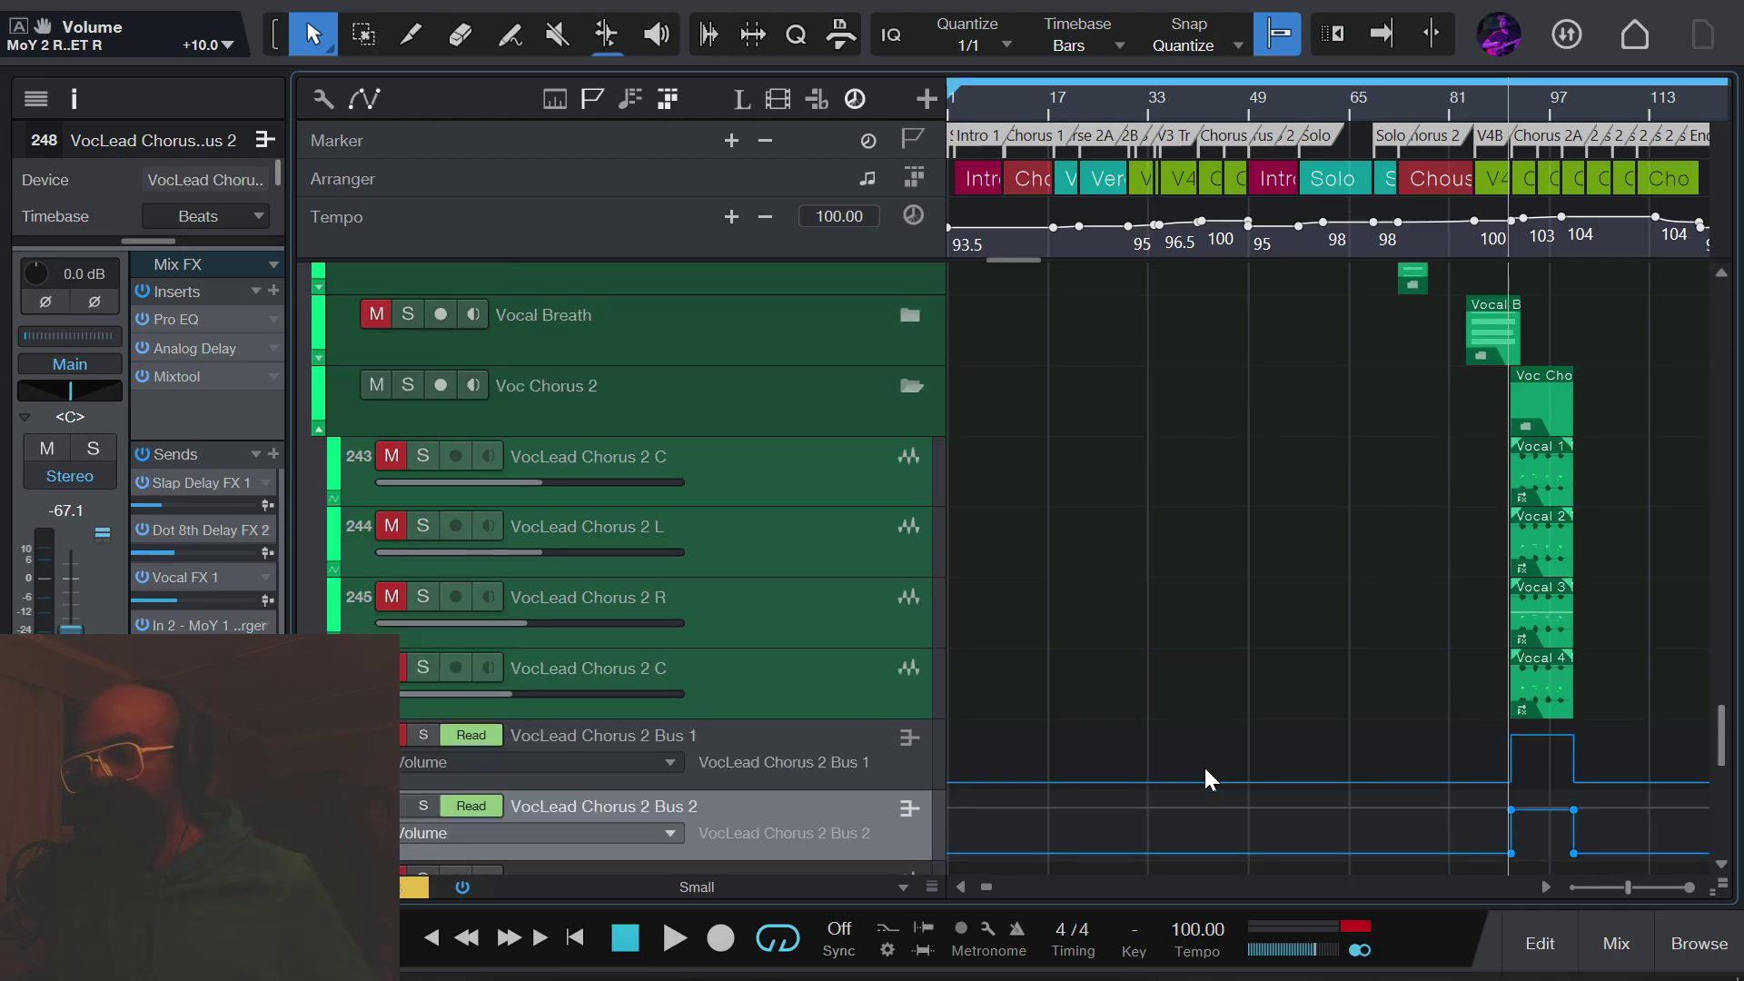
Step: Collapse the Voc Chorus 2 folder and store it as a track preset named Preset4Video2
{"action": "left_click", "coordinate": [319, 429]}
{"action": "left_click", "coordinate": [319, 429]}
{"action": "left_click", "coordinate": [317, 429]}
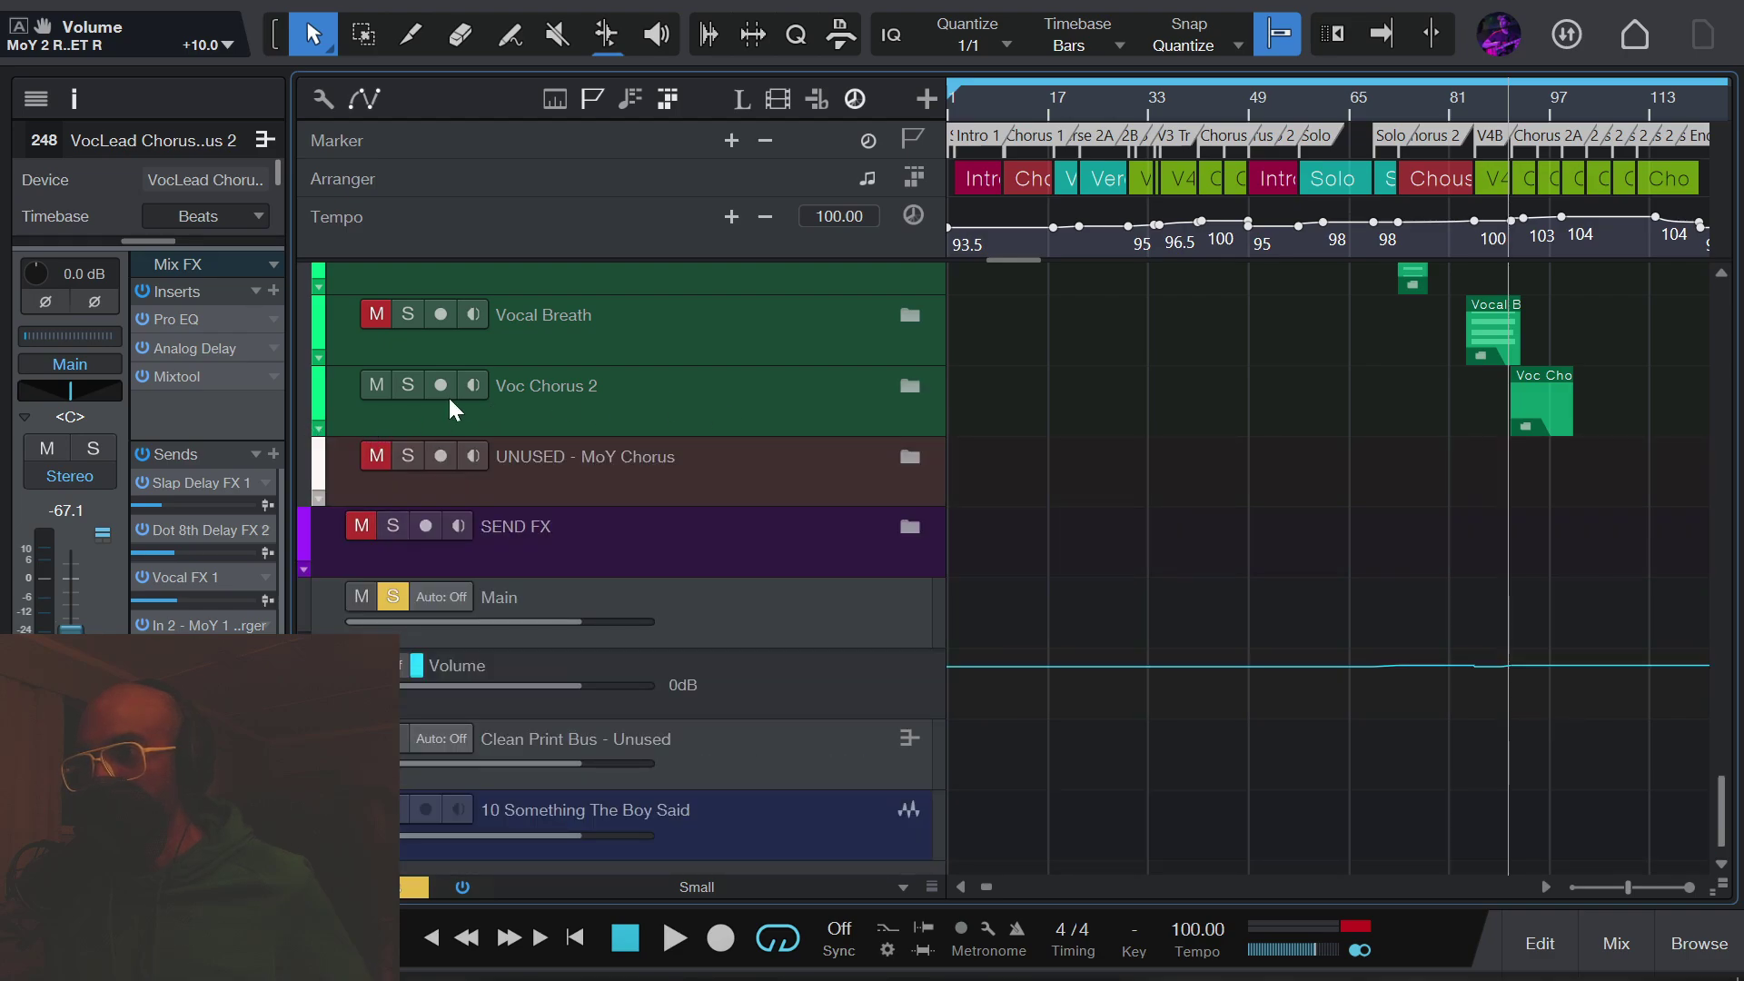
{"action": "right_click", "coordinate": [684, 385]}
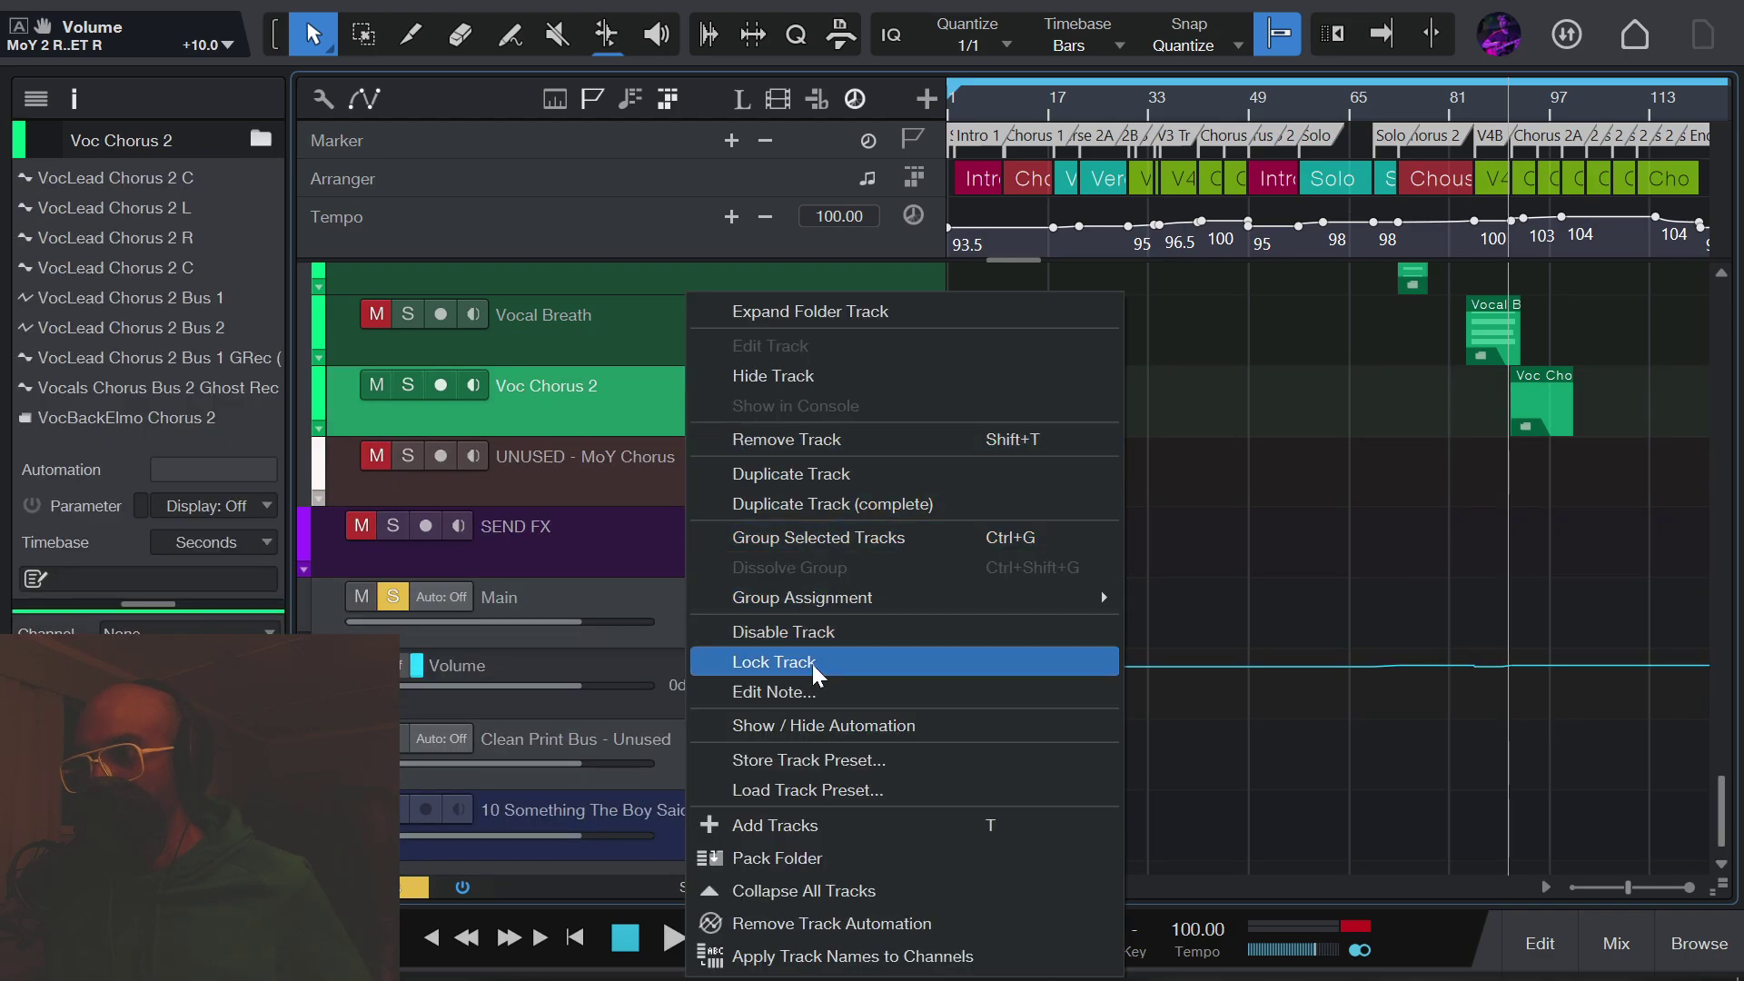
{"action": "left_click", "coordinate": [793, 770]}
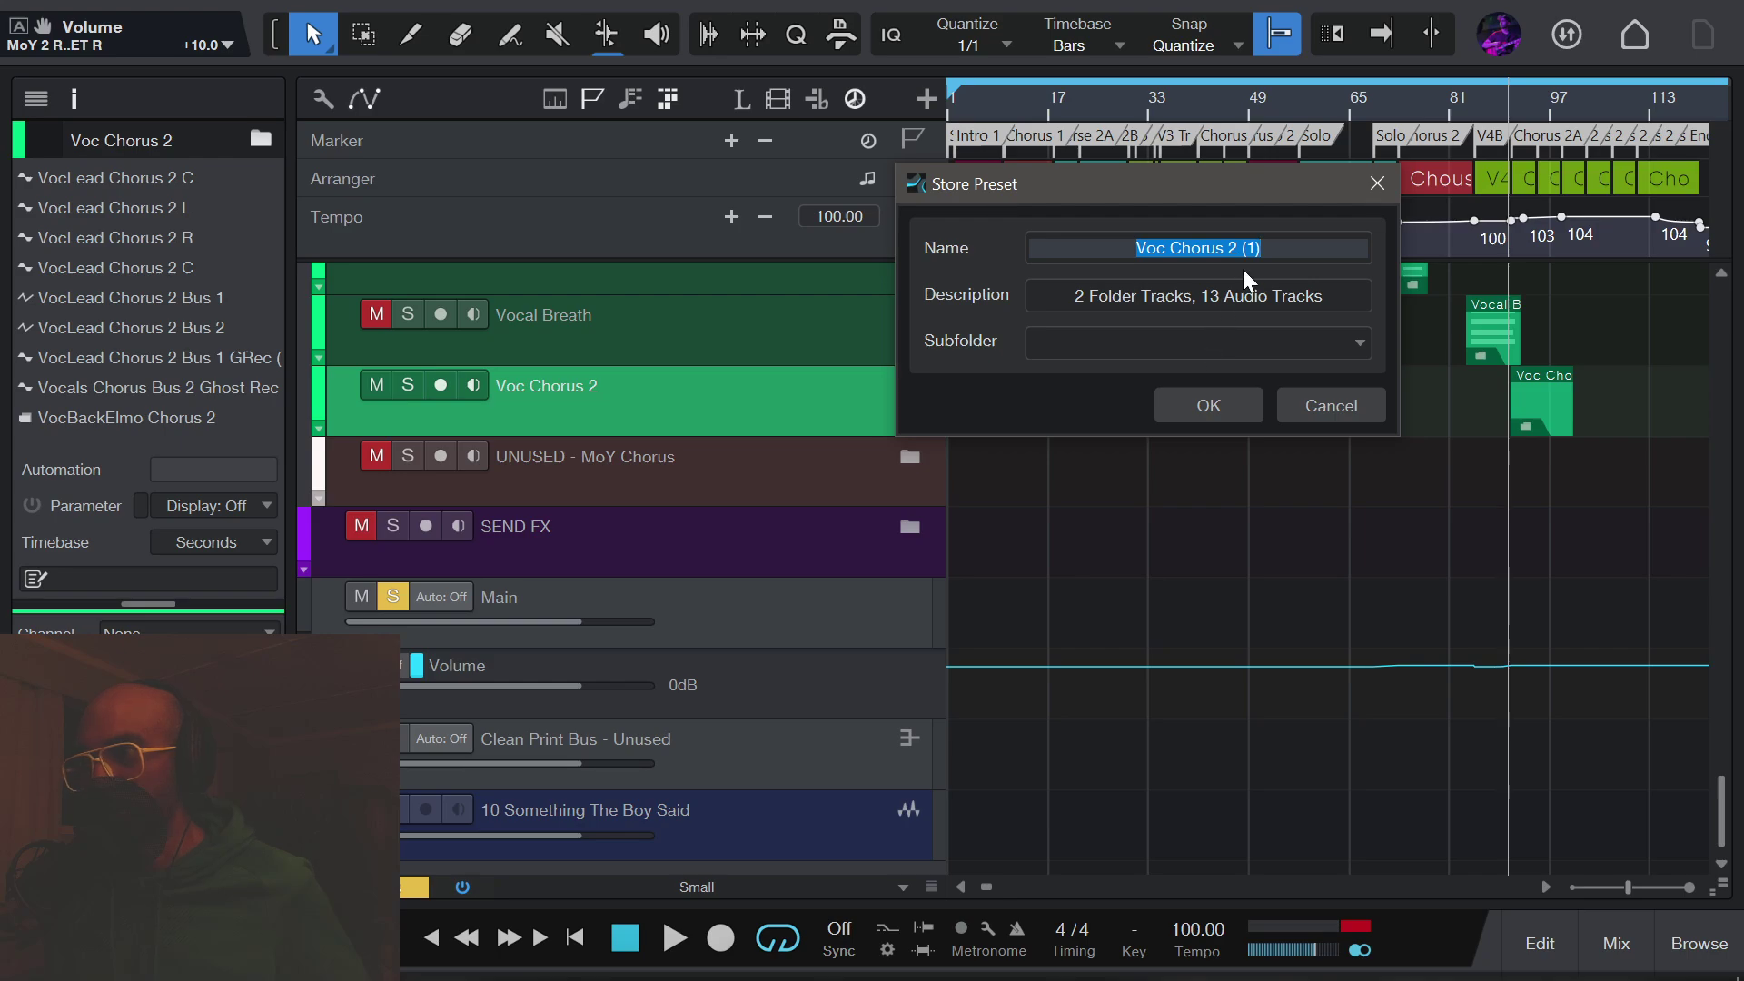
{"action": "type", "text": "Preset4"}
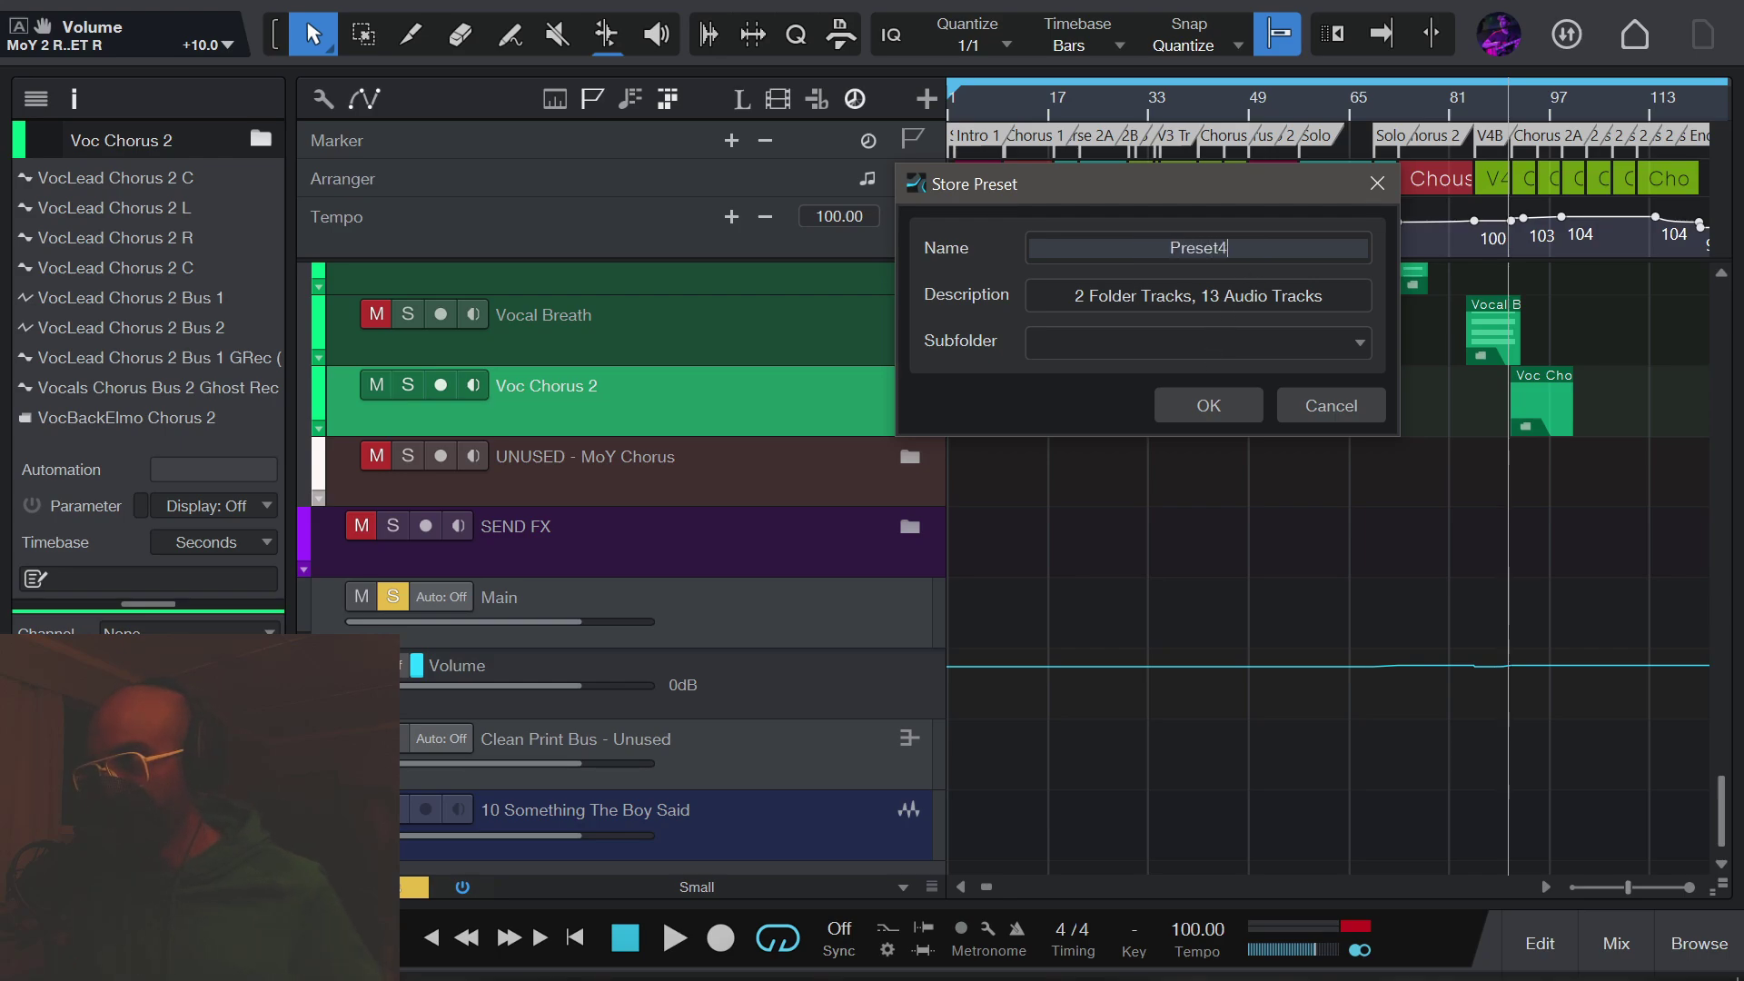
{"action": "type", "text": "Video"}
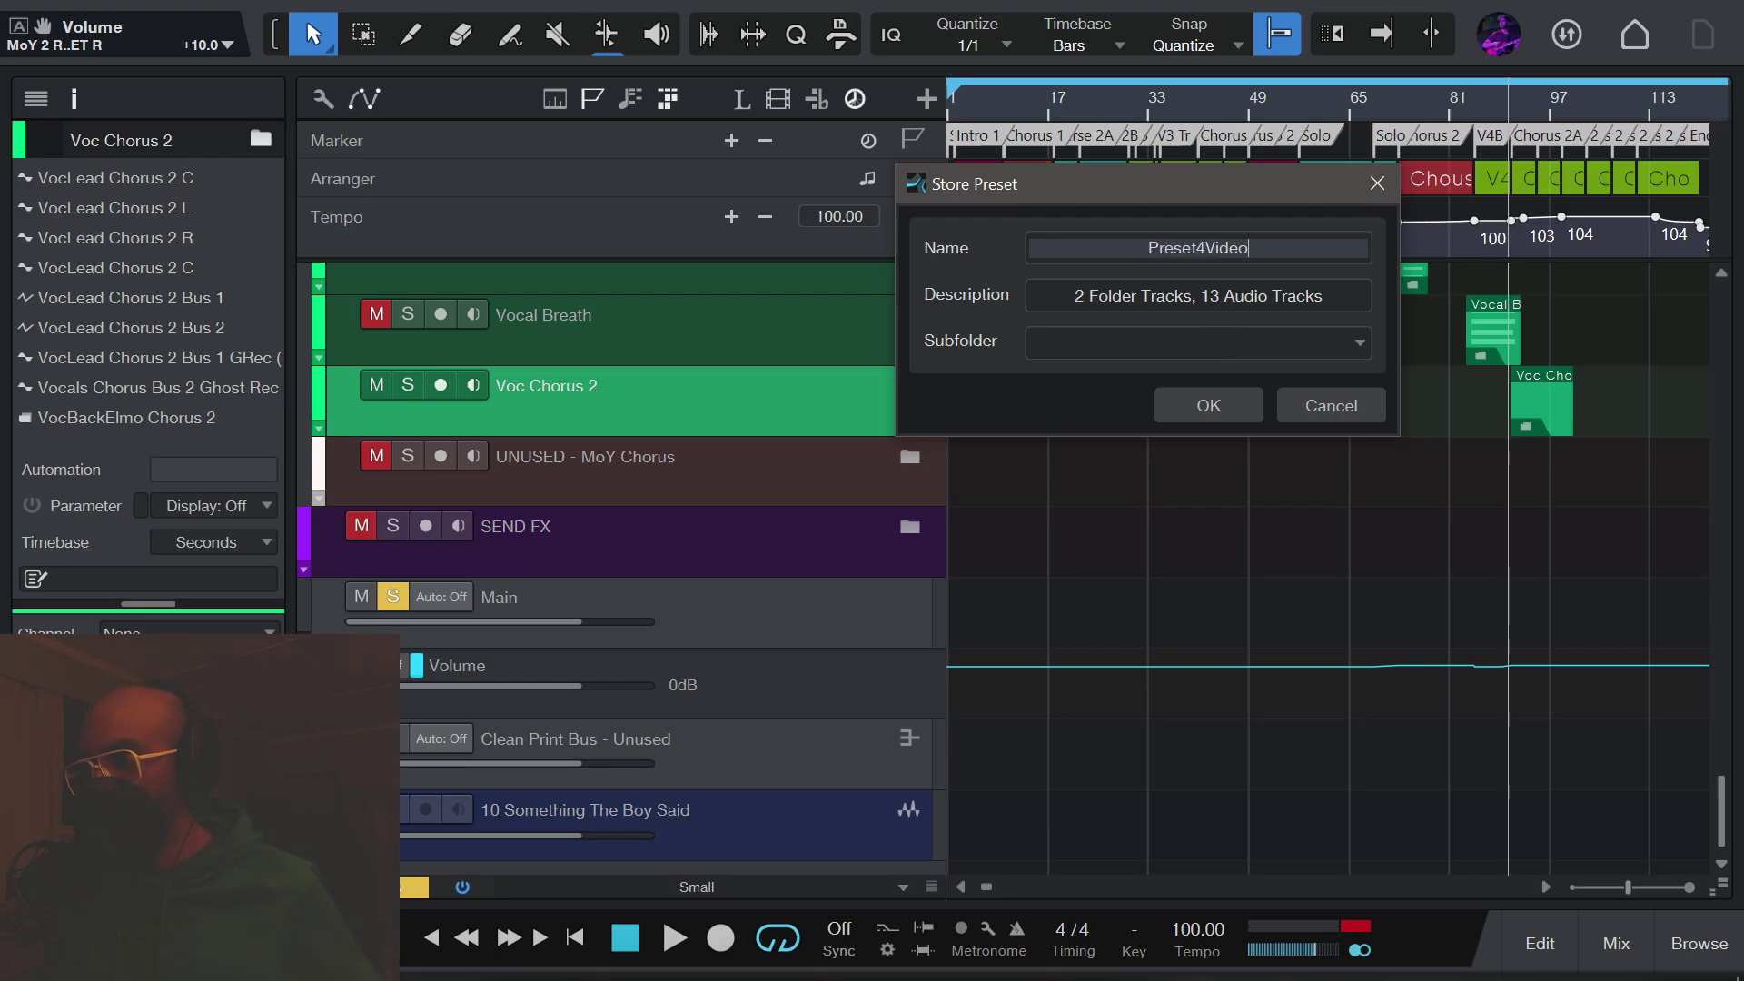
{"action": "type", "text": "2"}
{"action": "left_click", "coordinate": [1181, 411]}
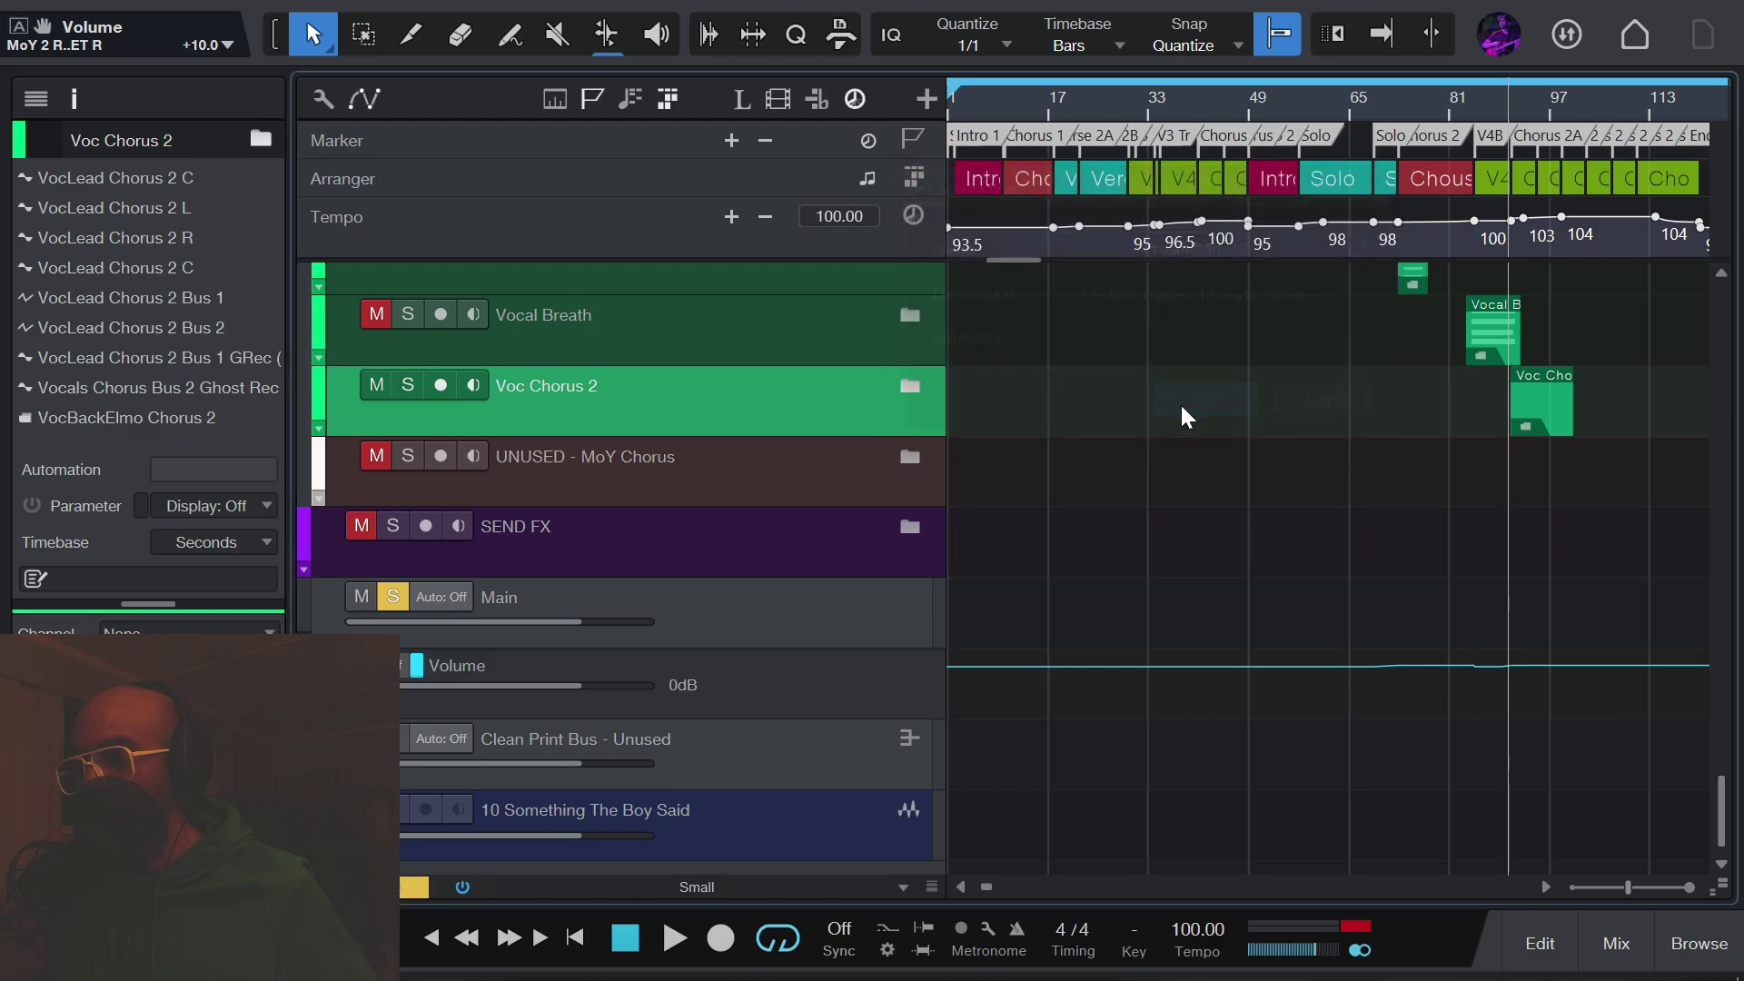
Step: Expand the Voc Chorus 2 folder to look over its tracks, and collapse it again
{"action": "left_click", "coordinate": [318, 429]}
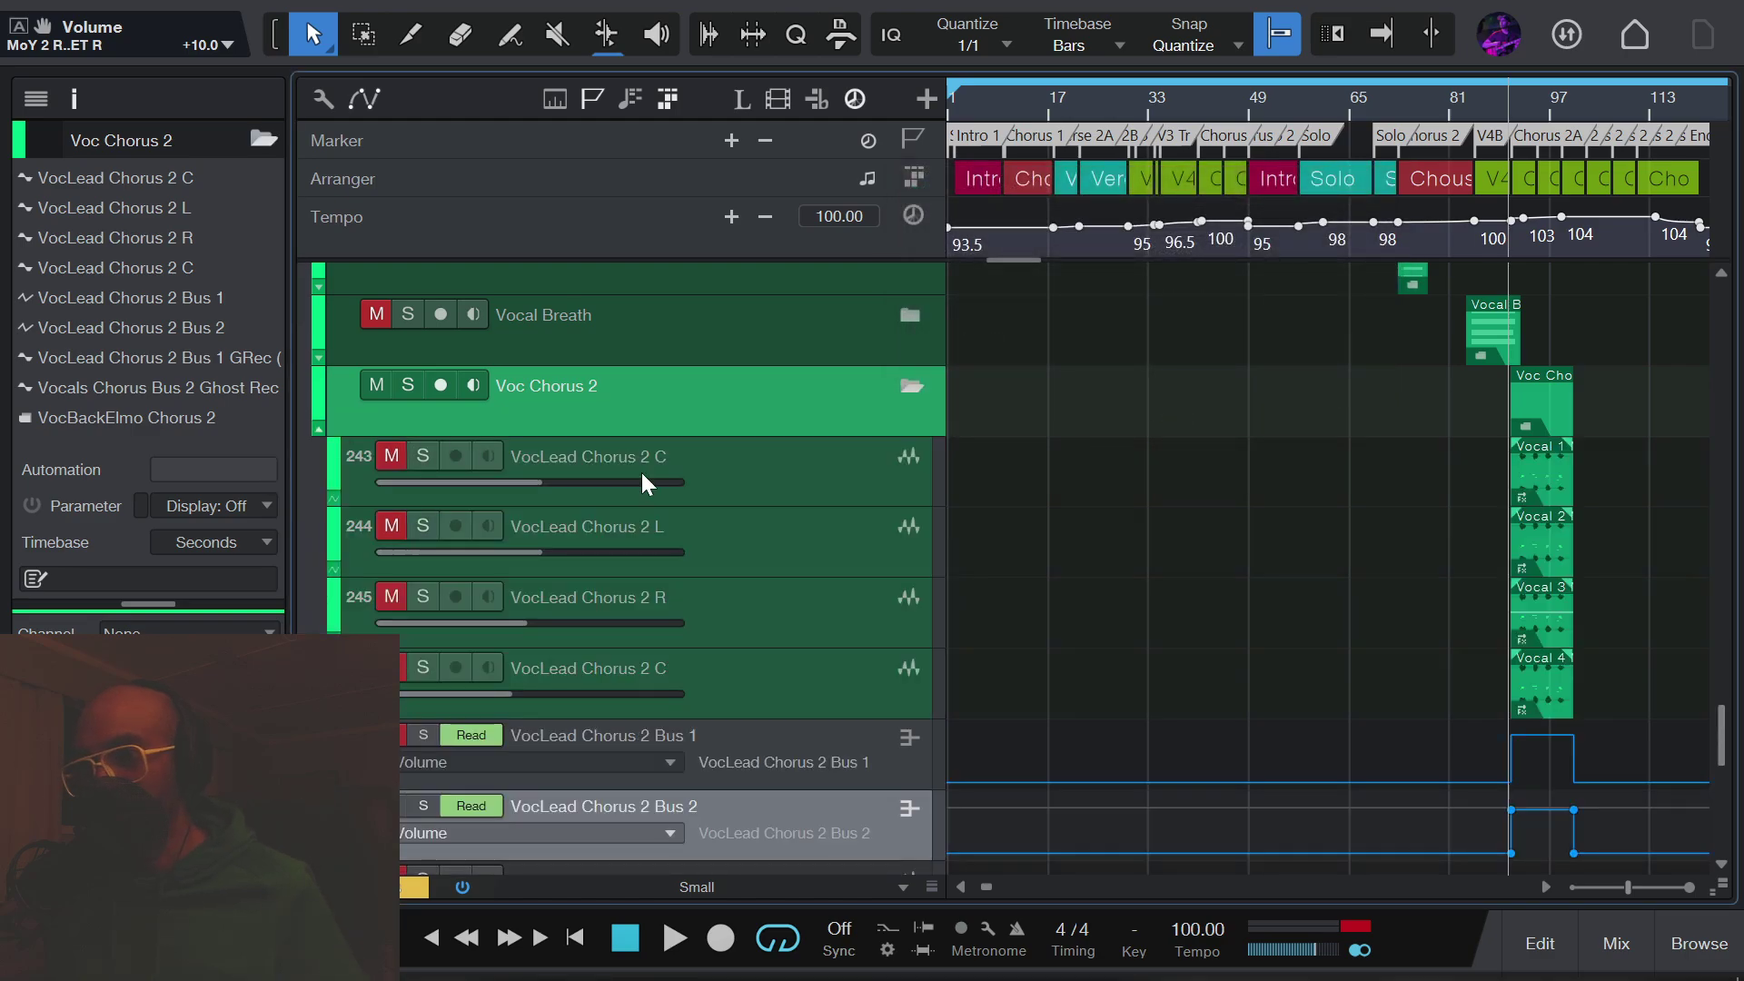
{"action": "scroll", "coordinate": [853, 578], "scroll_direction": "down", "scroll_amount": 2}
{"action": "scroll", "coordinate": [853, 578], "scroll_direction": "up", "scroll_amount": 2}
{"action": "scroll", "coordinate": [853, 577], "scroll_direction": "up", "scroll_amount": 1}
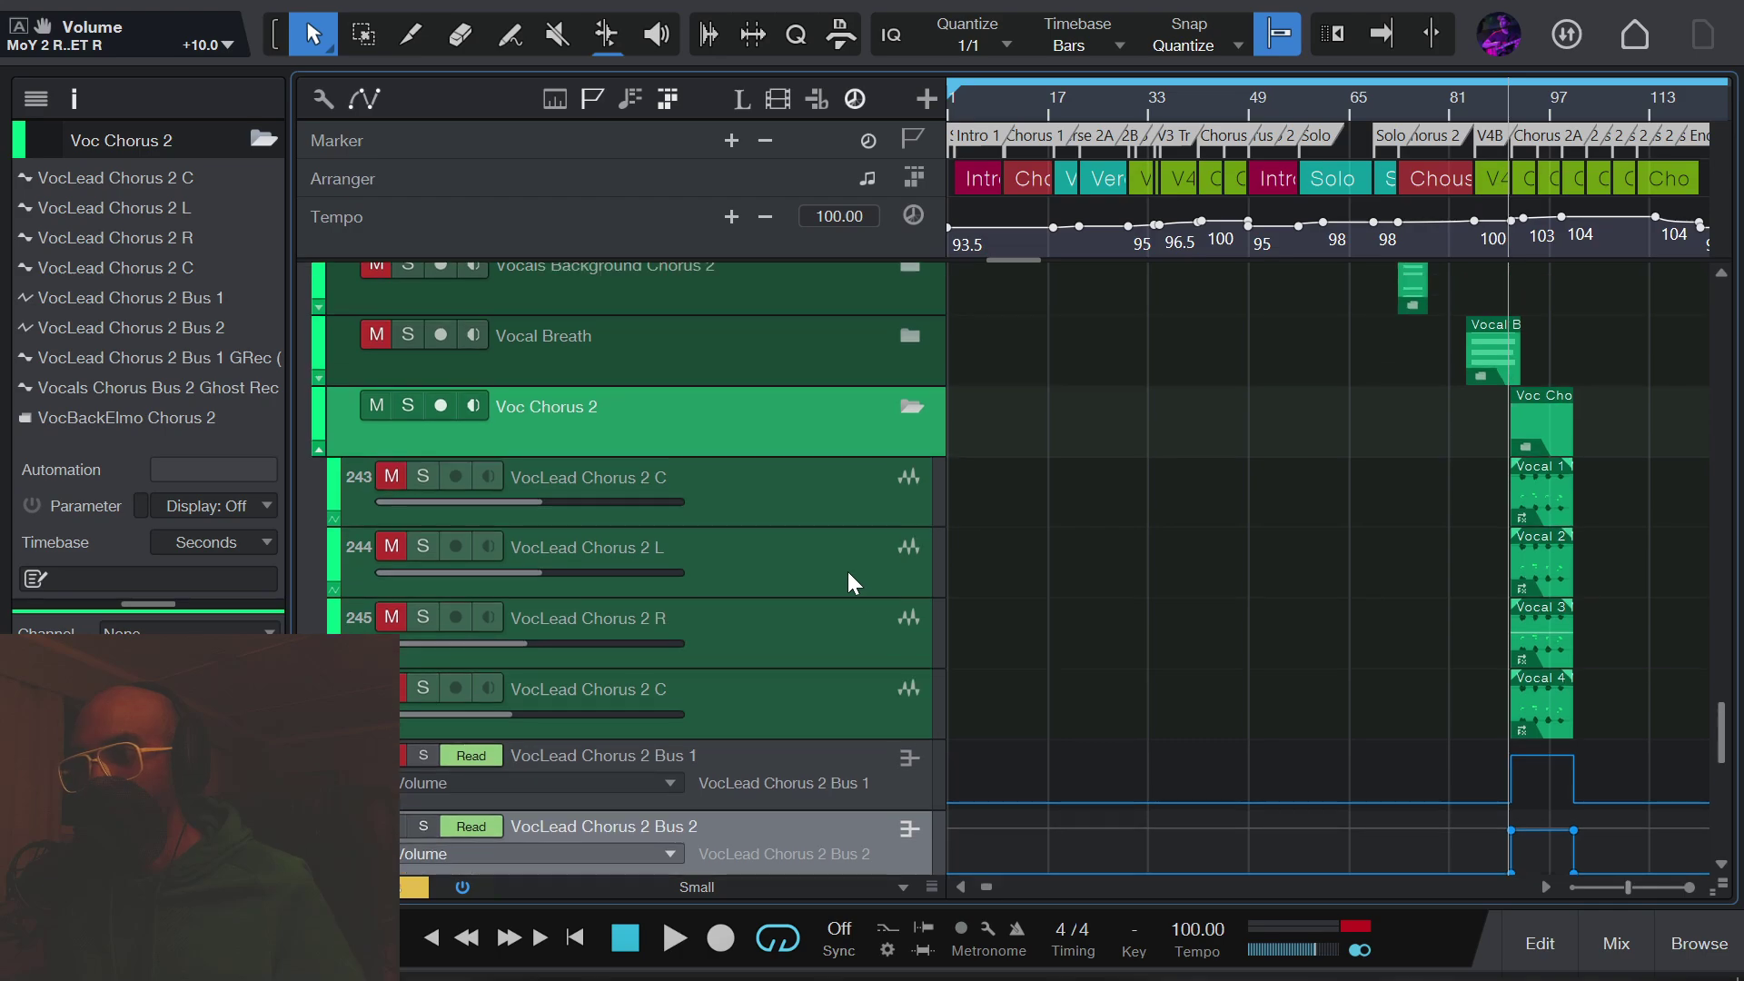
{"action": "left_click", "coordinate": [318, 449]}
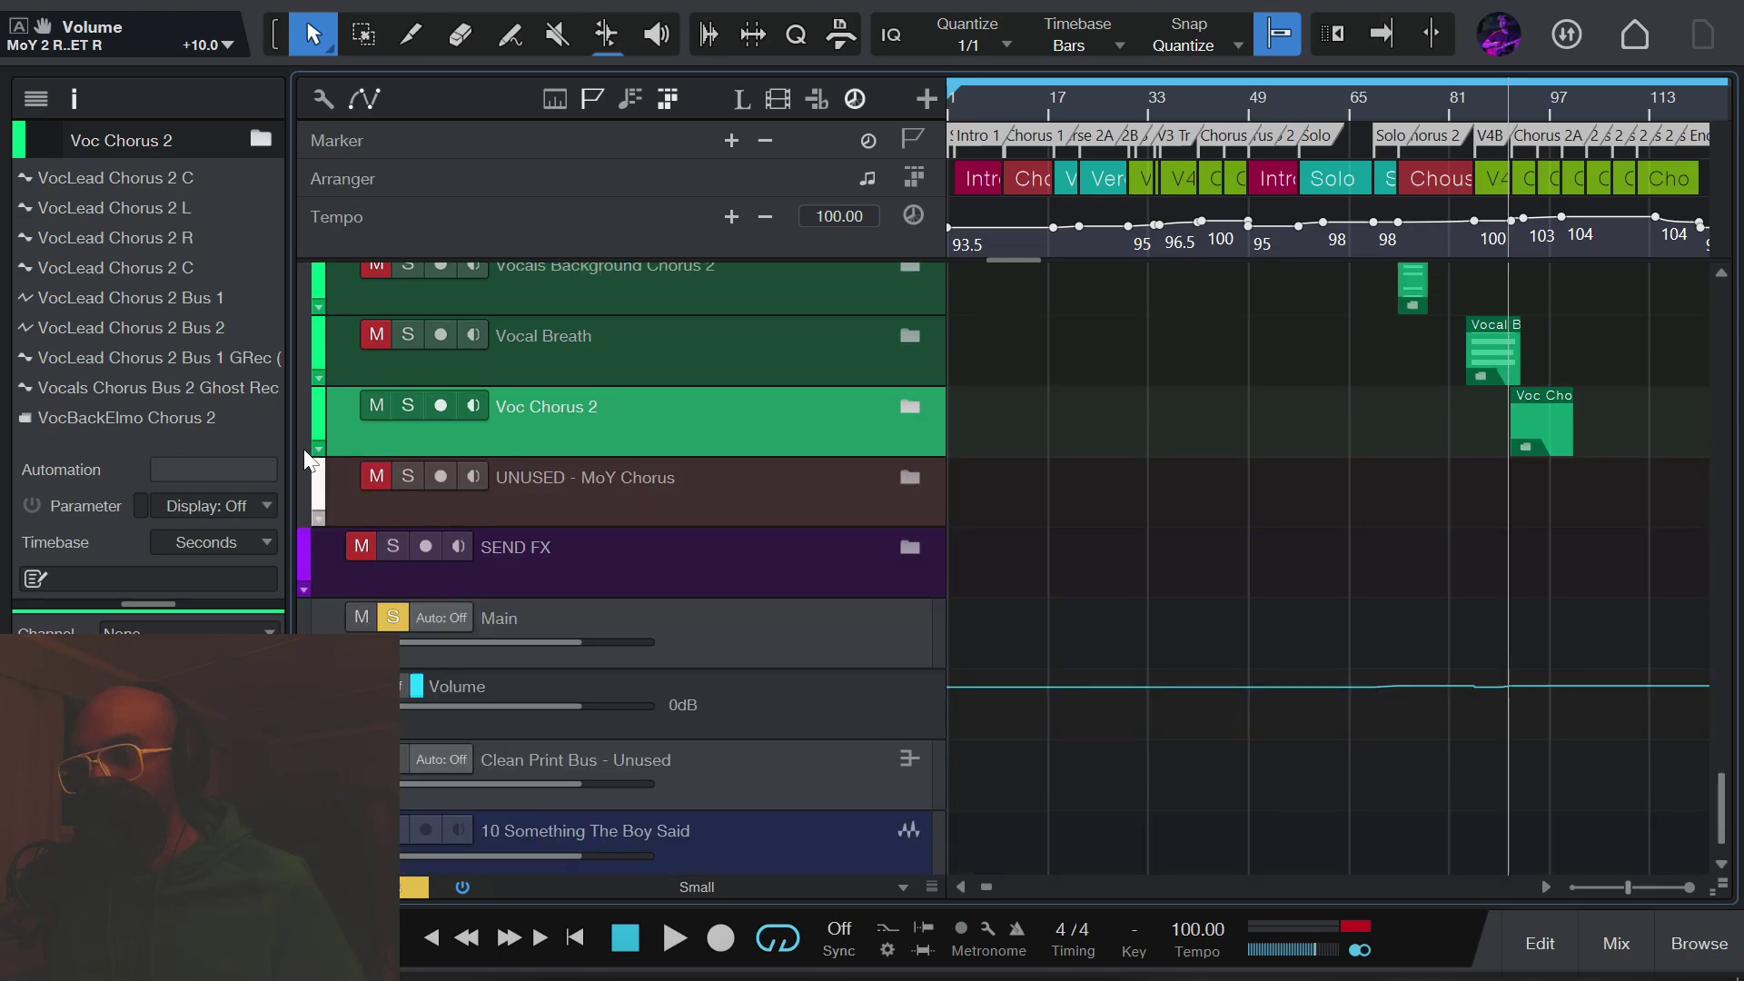
Step: Load the Preset4Video2 track preset and dismiss the missing files dialog without locating or installing anything
{"action": "right_click", "coordinate": [309, 460]}
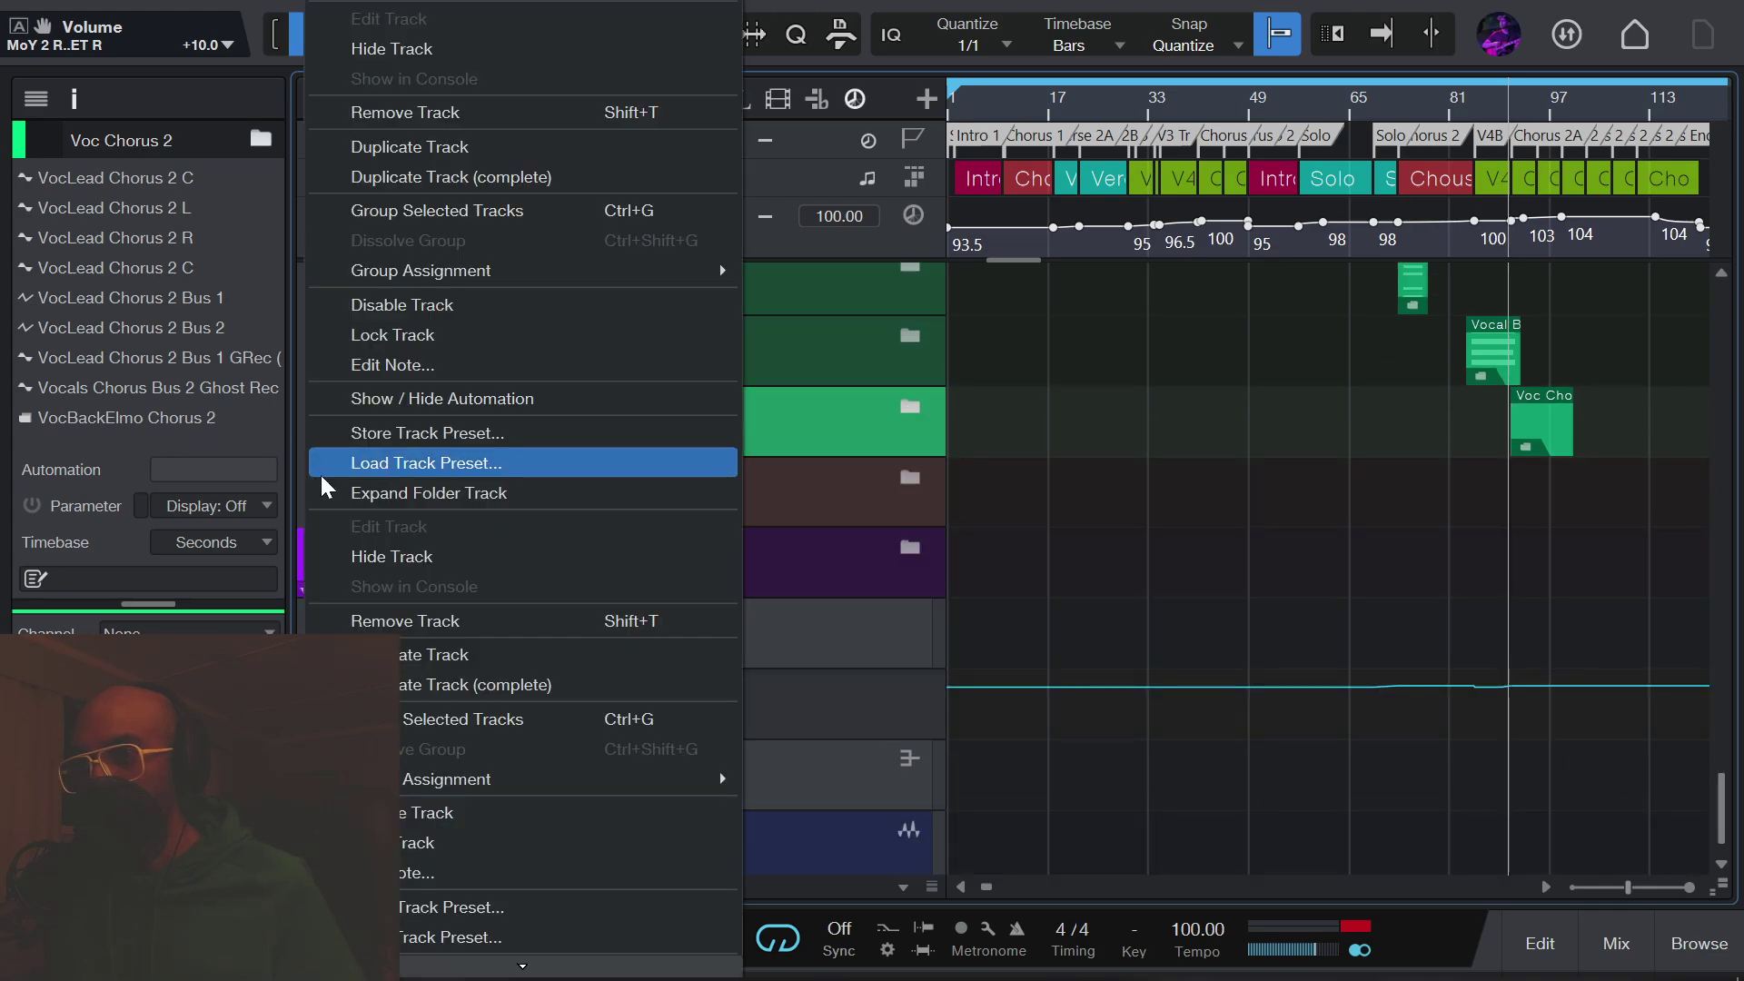
{"action": "left_click", "coordinate": [372, 459]}
{"action": "left_click", "coordinate": [883, 393]}
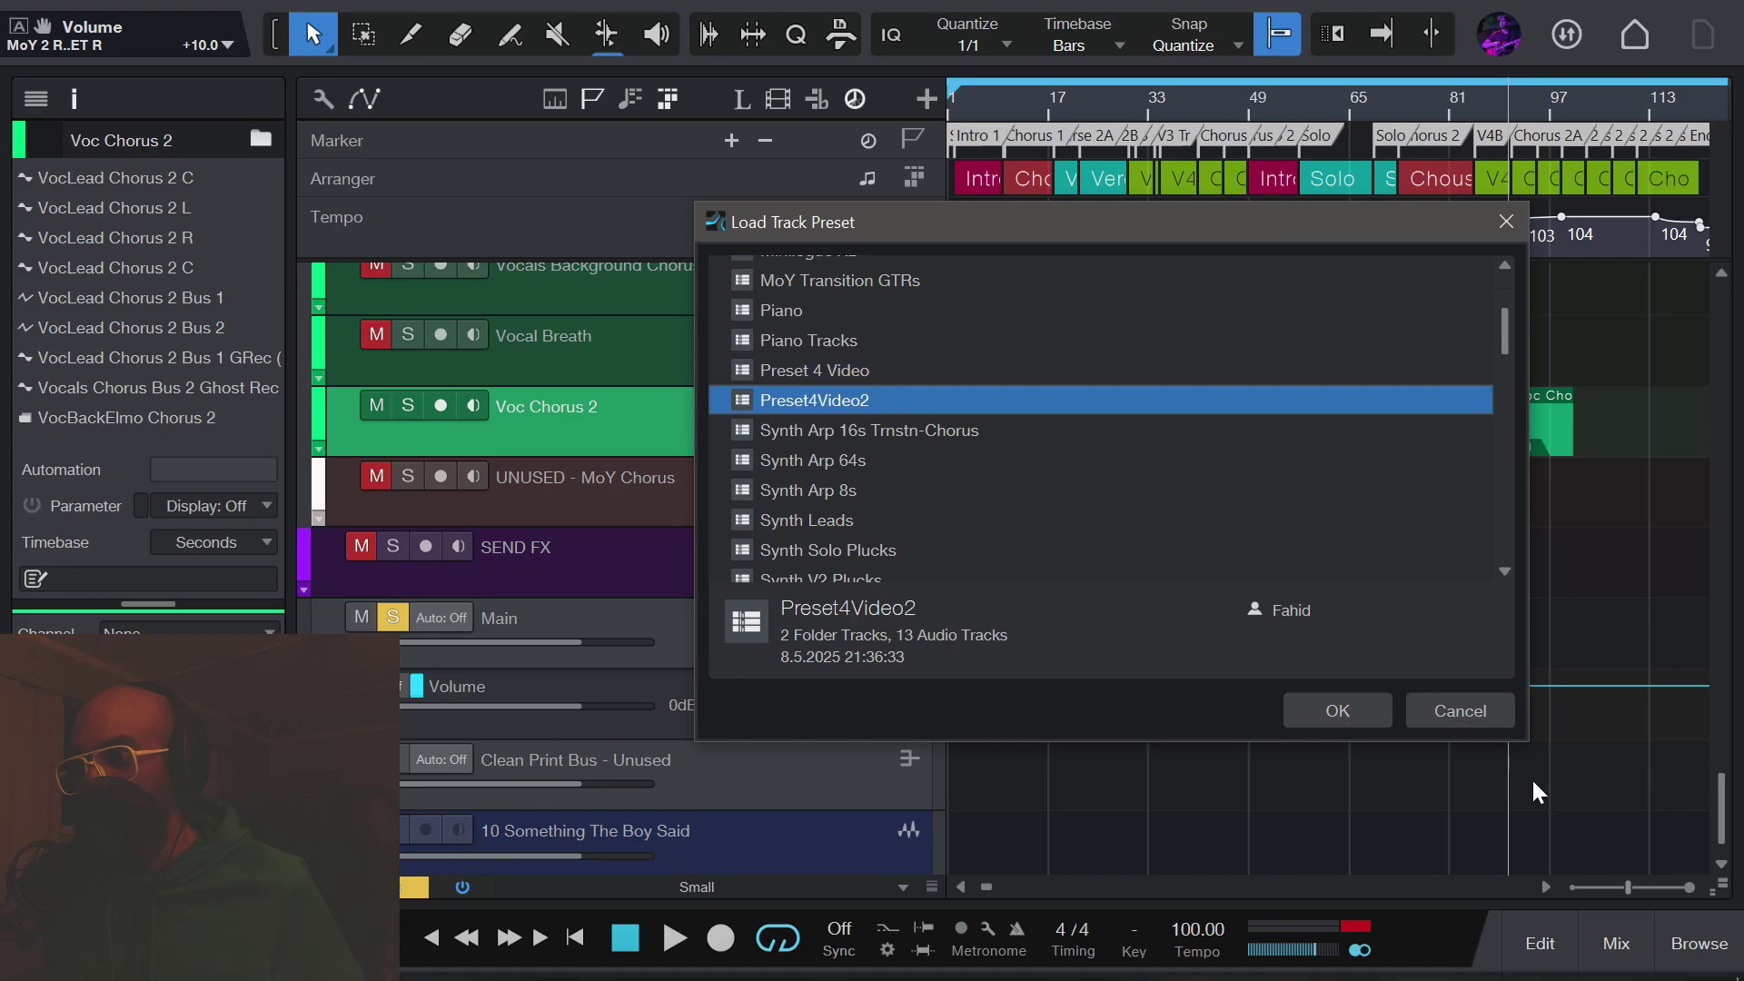
{"action": "left_click", "coordinate": [1360, 716]}
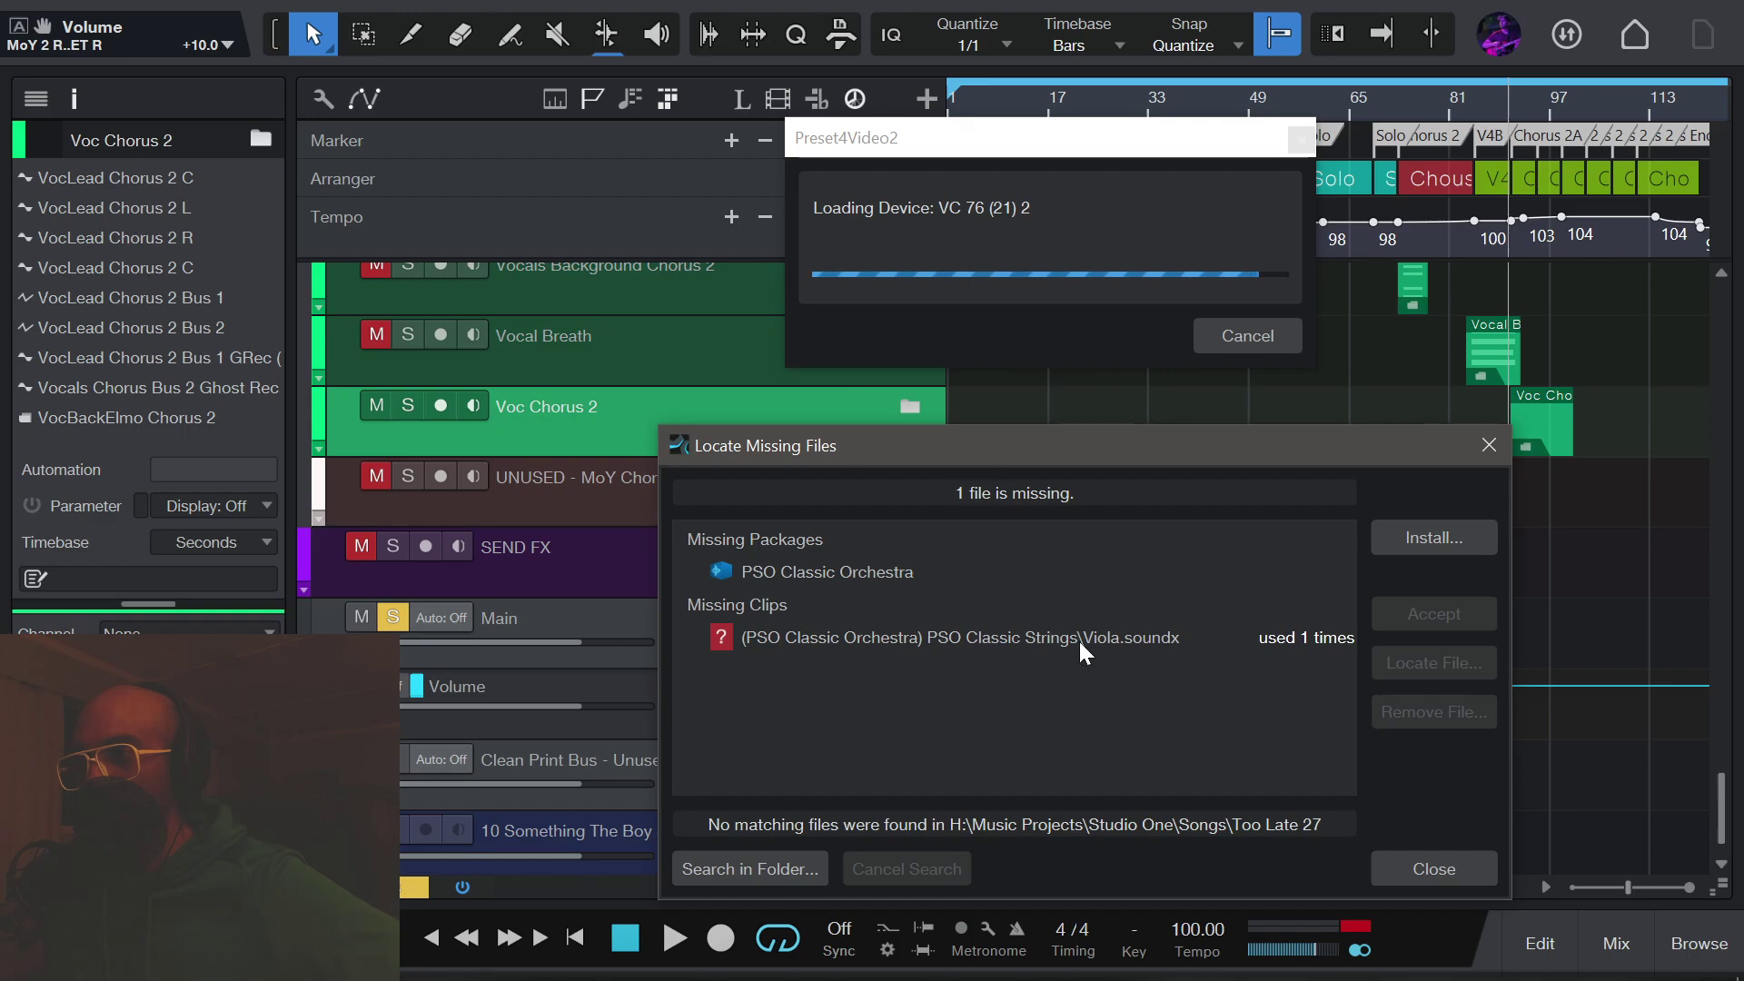
{"action": "left_click", "coordinate": [1414, 868]}
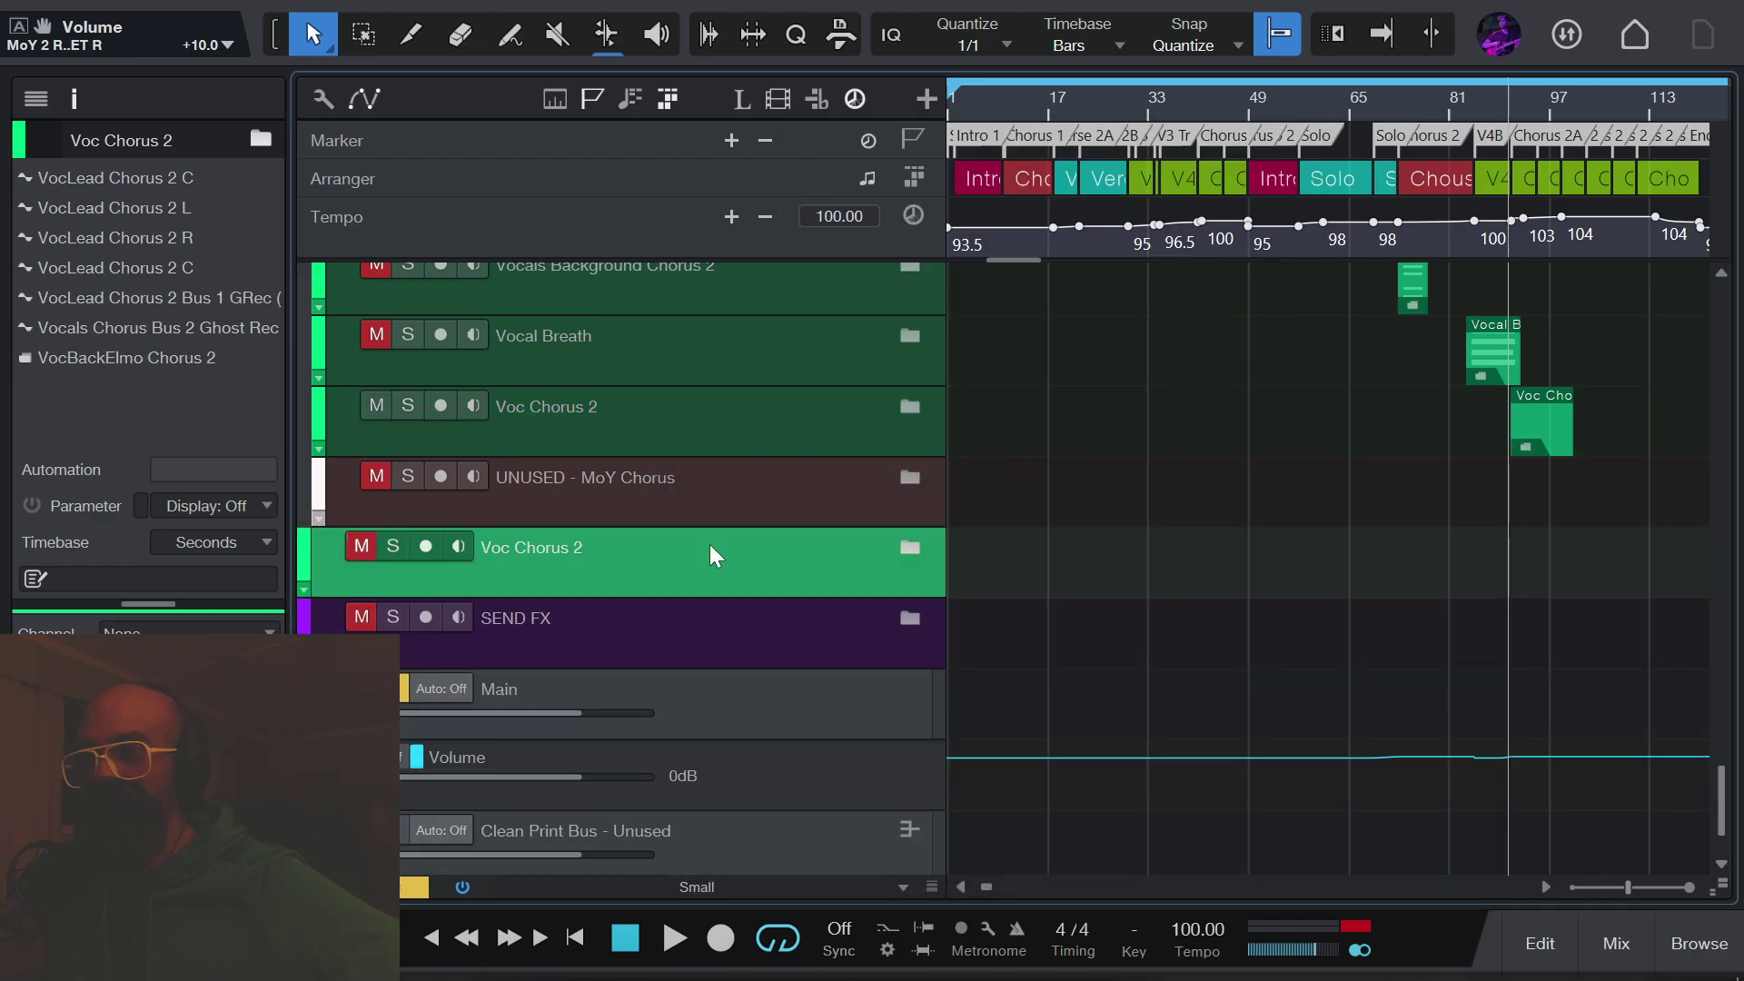
Step: Move the loaded Voc Chorus 2 folder directly beneath the original Voc Chorus 2 folder and expand it to inspect its tracks
{"action": "left_click_drag", "start_coordinate": [711, 543], "coordinate": [750, 459]}
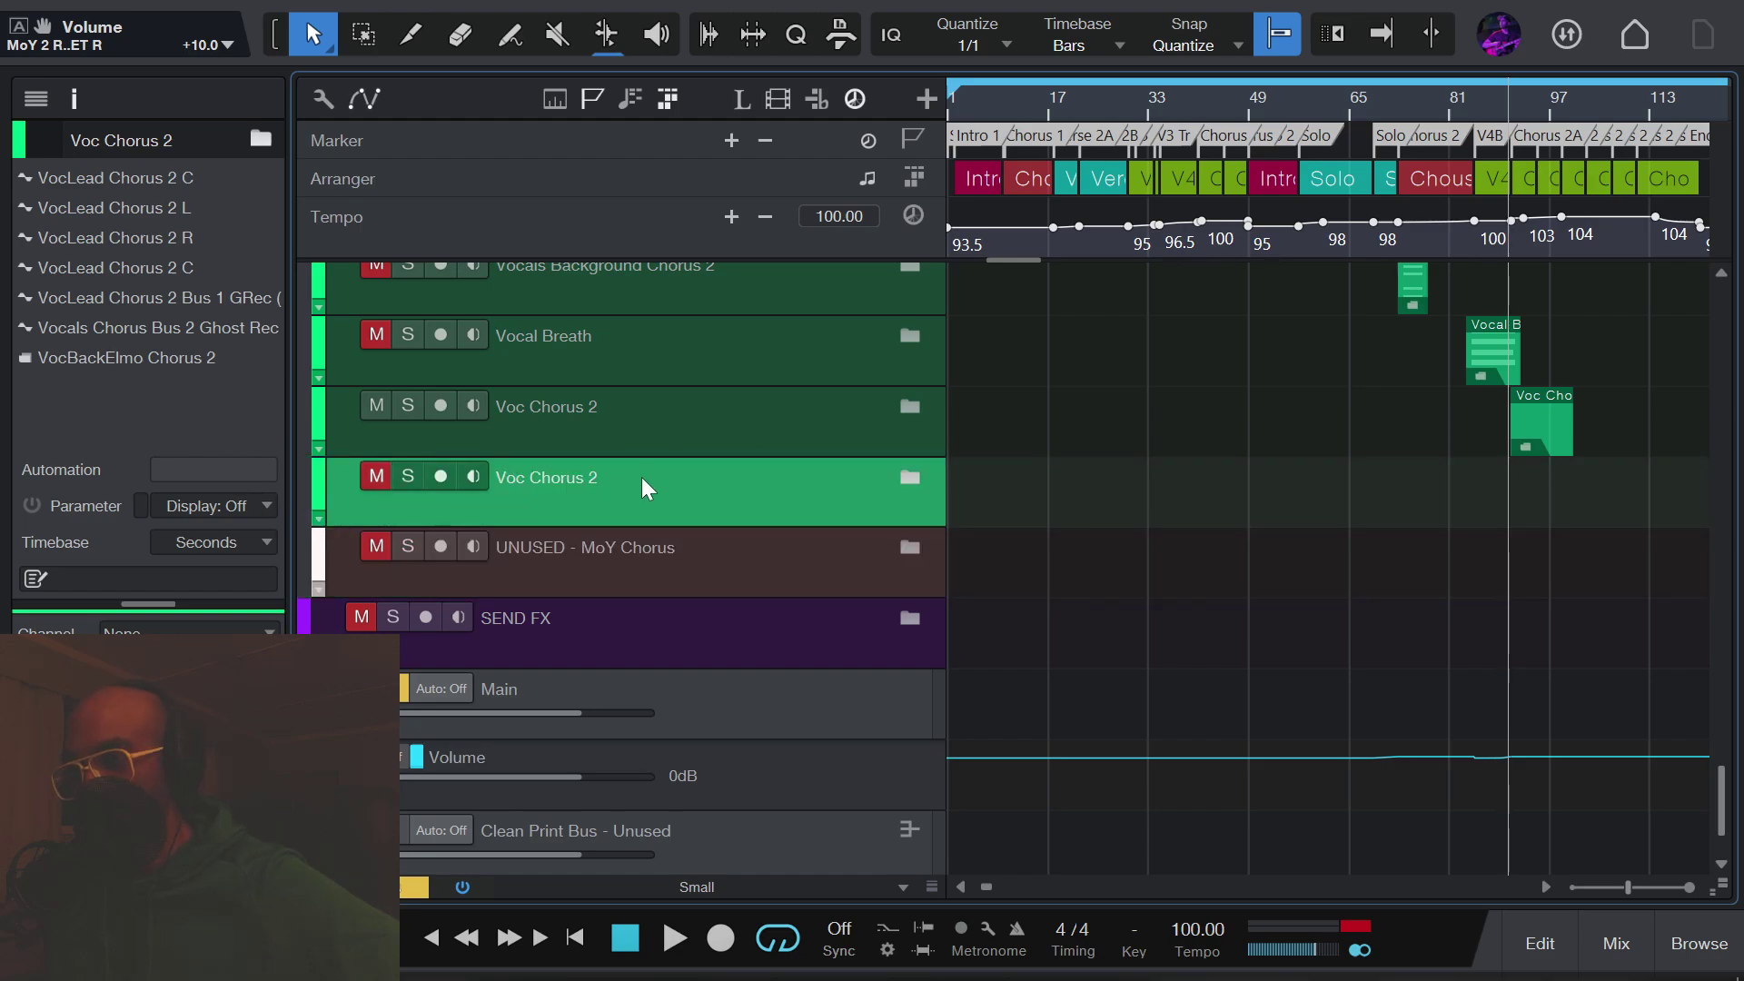
{"action": "left_click", "coordinate": [319, 519]}
{"action": "scroll", "coordinate": [803, 550], "scroll_direction": "down", "scroll_amount": 2}
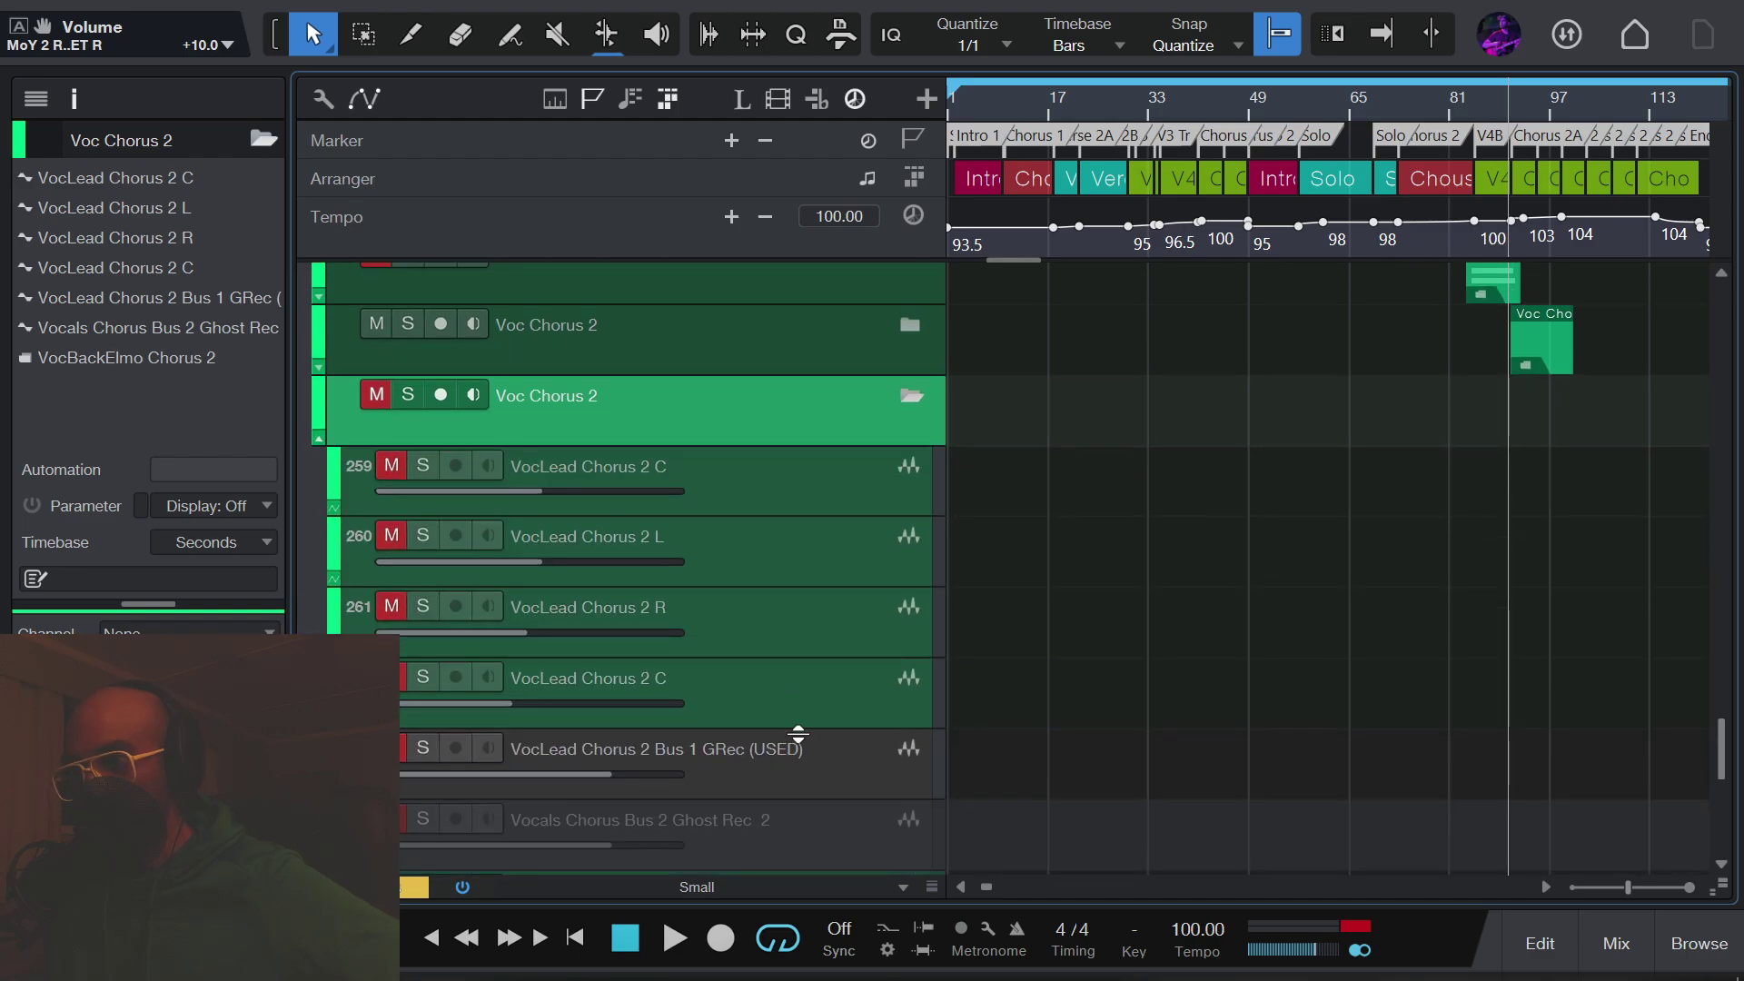
{"action": "scroll", "coordinate": [849, 768], "scroll_direction": "down", "scroll_amount": 1}
{"action": "scroll", "coordinate": [869, 729], "scroll_direction": "up", "scroll_amount": 2}
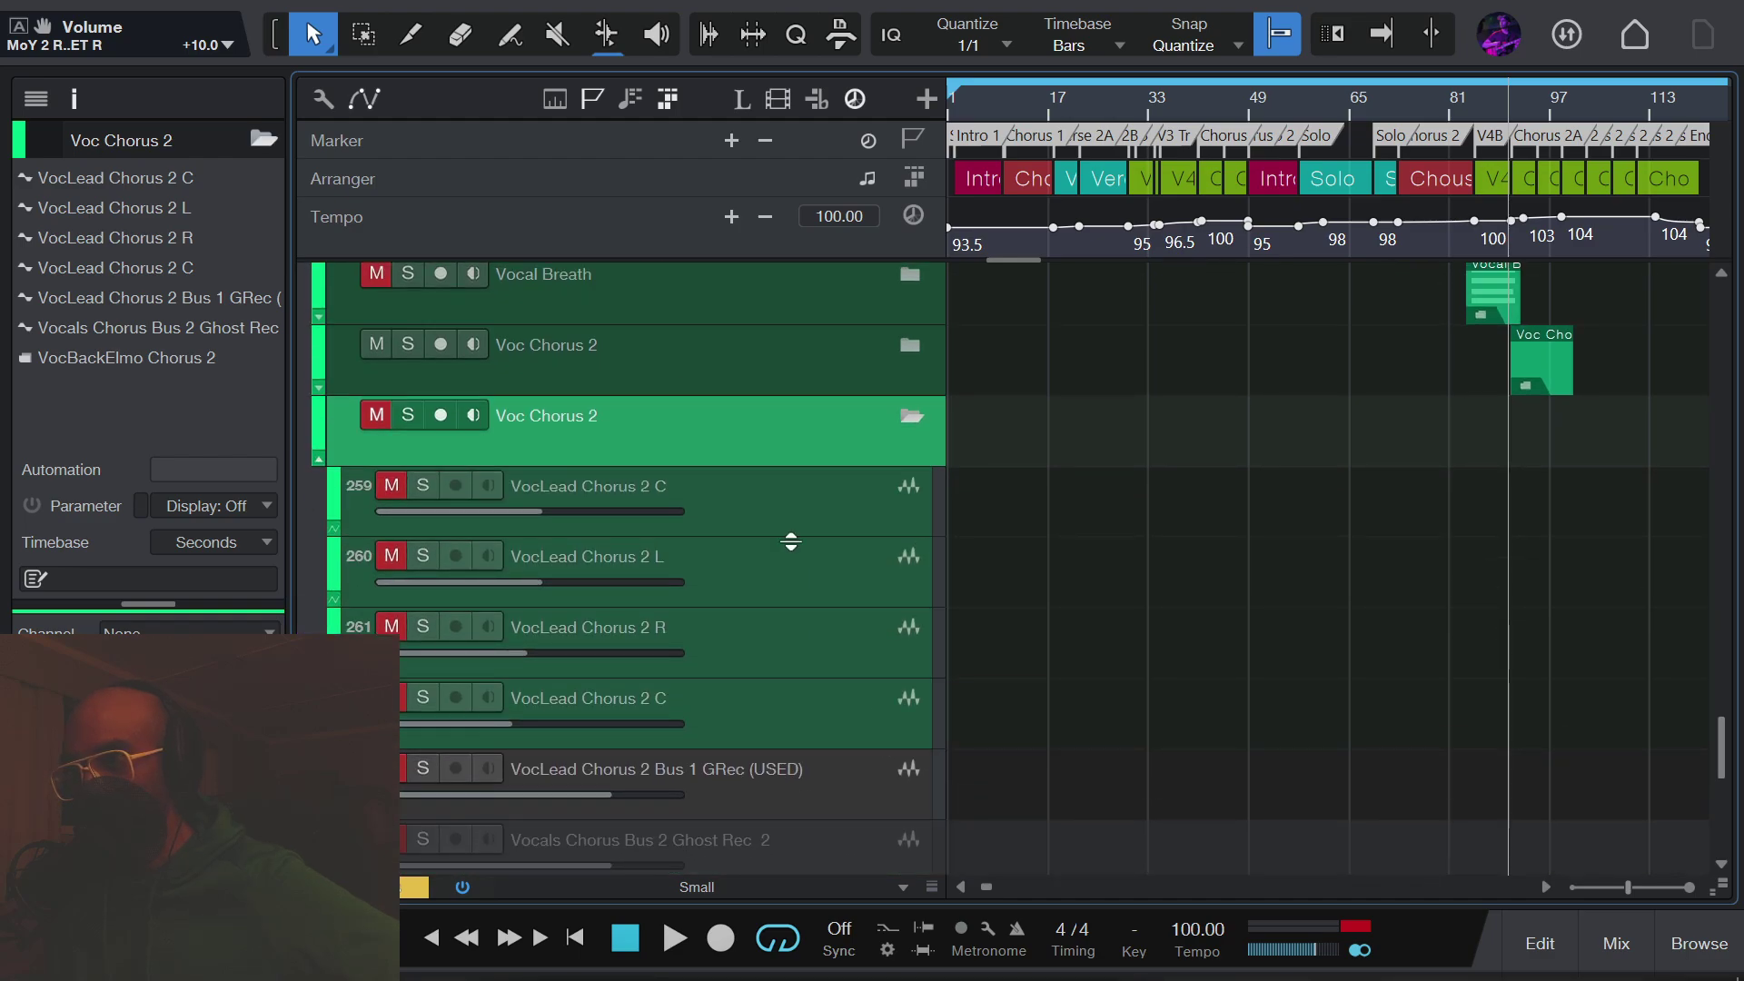
Step: Expand the original Voc Chorus 2 folder and check its Bus 1 and Bus 2 tracks and the nested VocBackElmo Chorus 2 folder
{"action": "left_click", "coordinate": [319, 388]}
{"action": "left_click", "coordinate": [771, 368]}
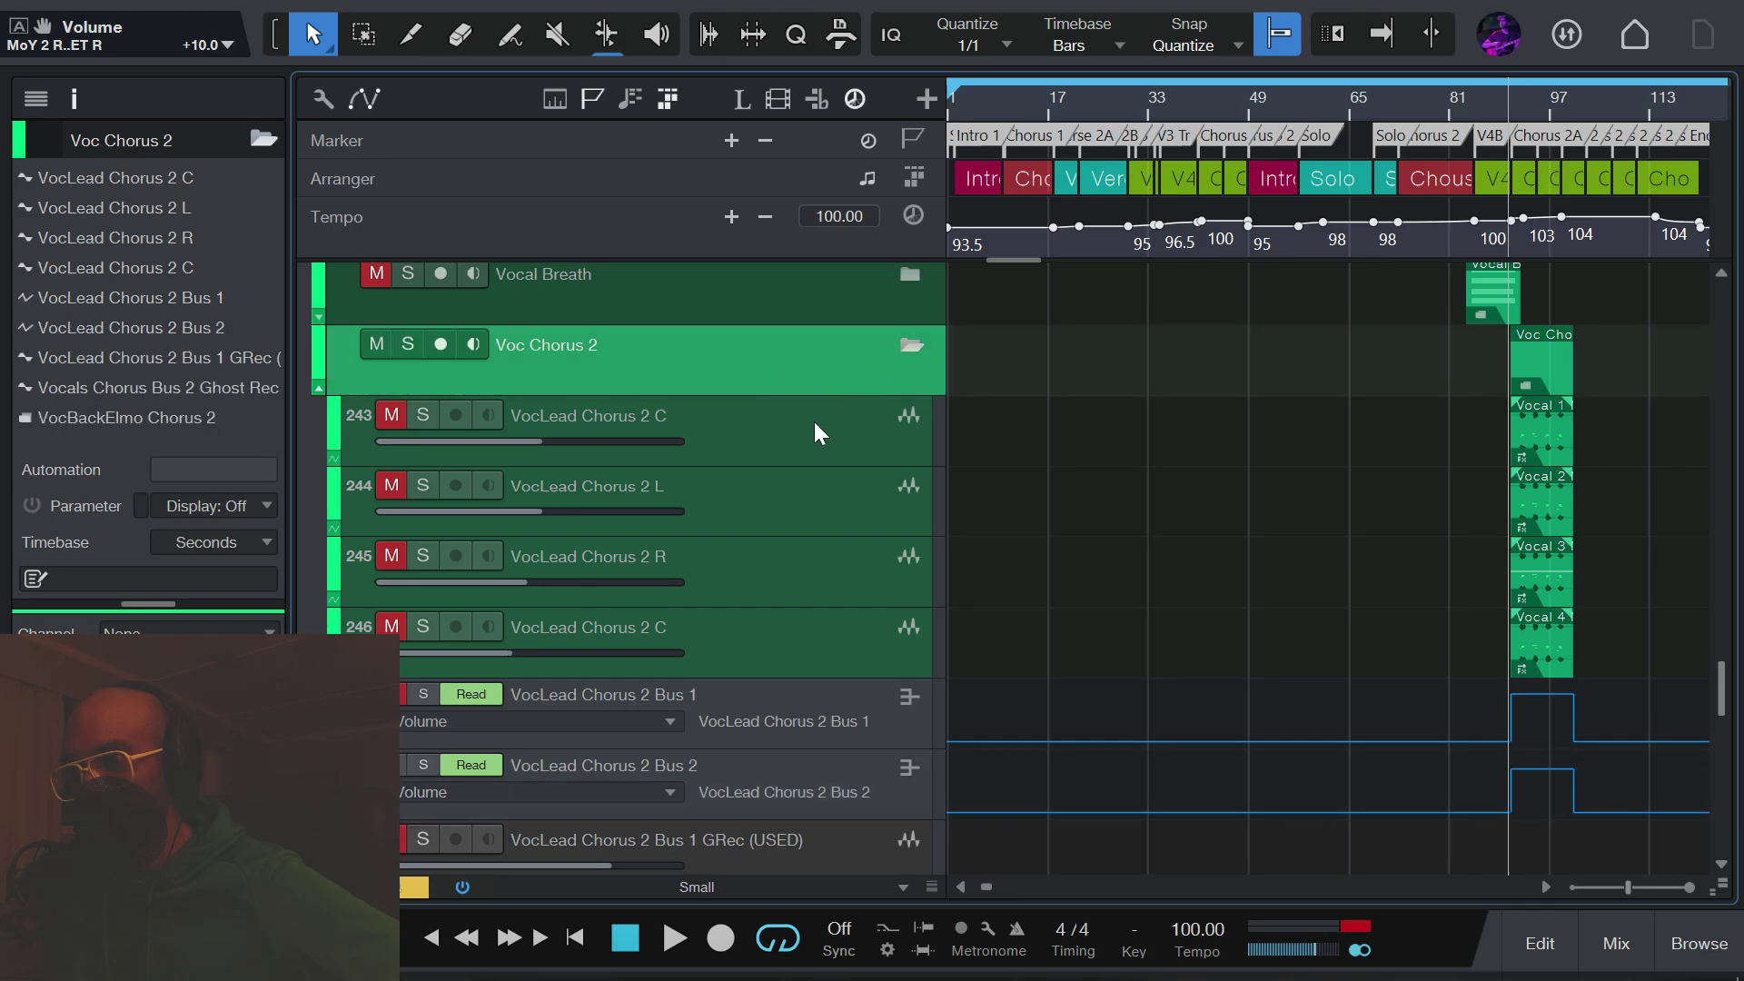
{"action": "left_click", "coordinate": [817, 720]}
{"action": "left_click", "coordinate": [811, 781]}
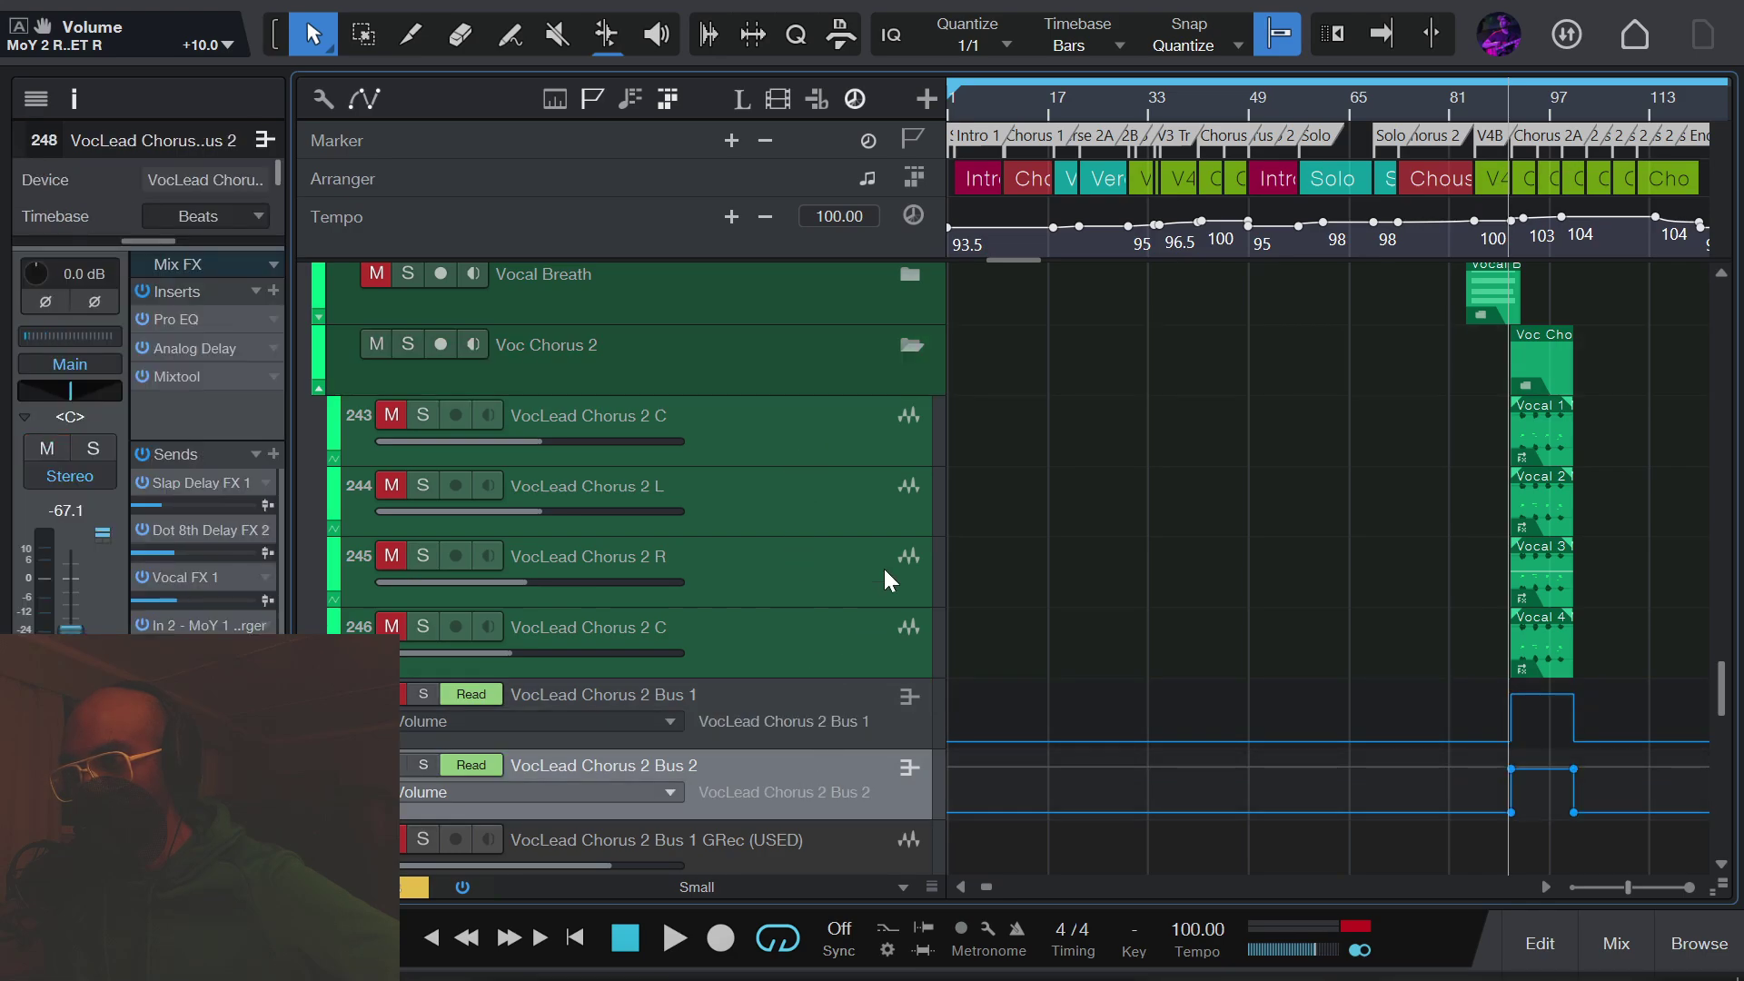
{"action": "scroll", "coordinate": [902, 548], "scroll_direction": "down", "scroll_amount": 5}
{"action": "left_click", "coordinate": [825, 656]}
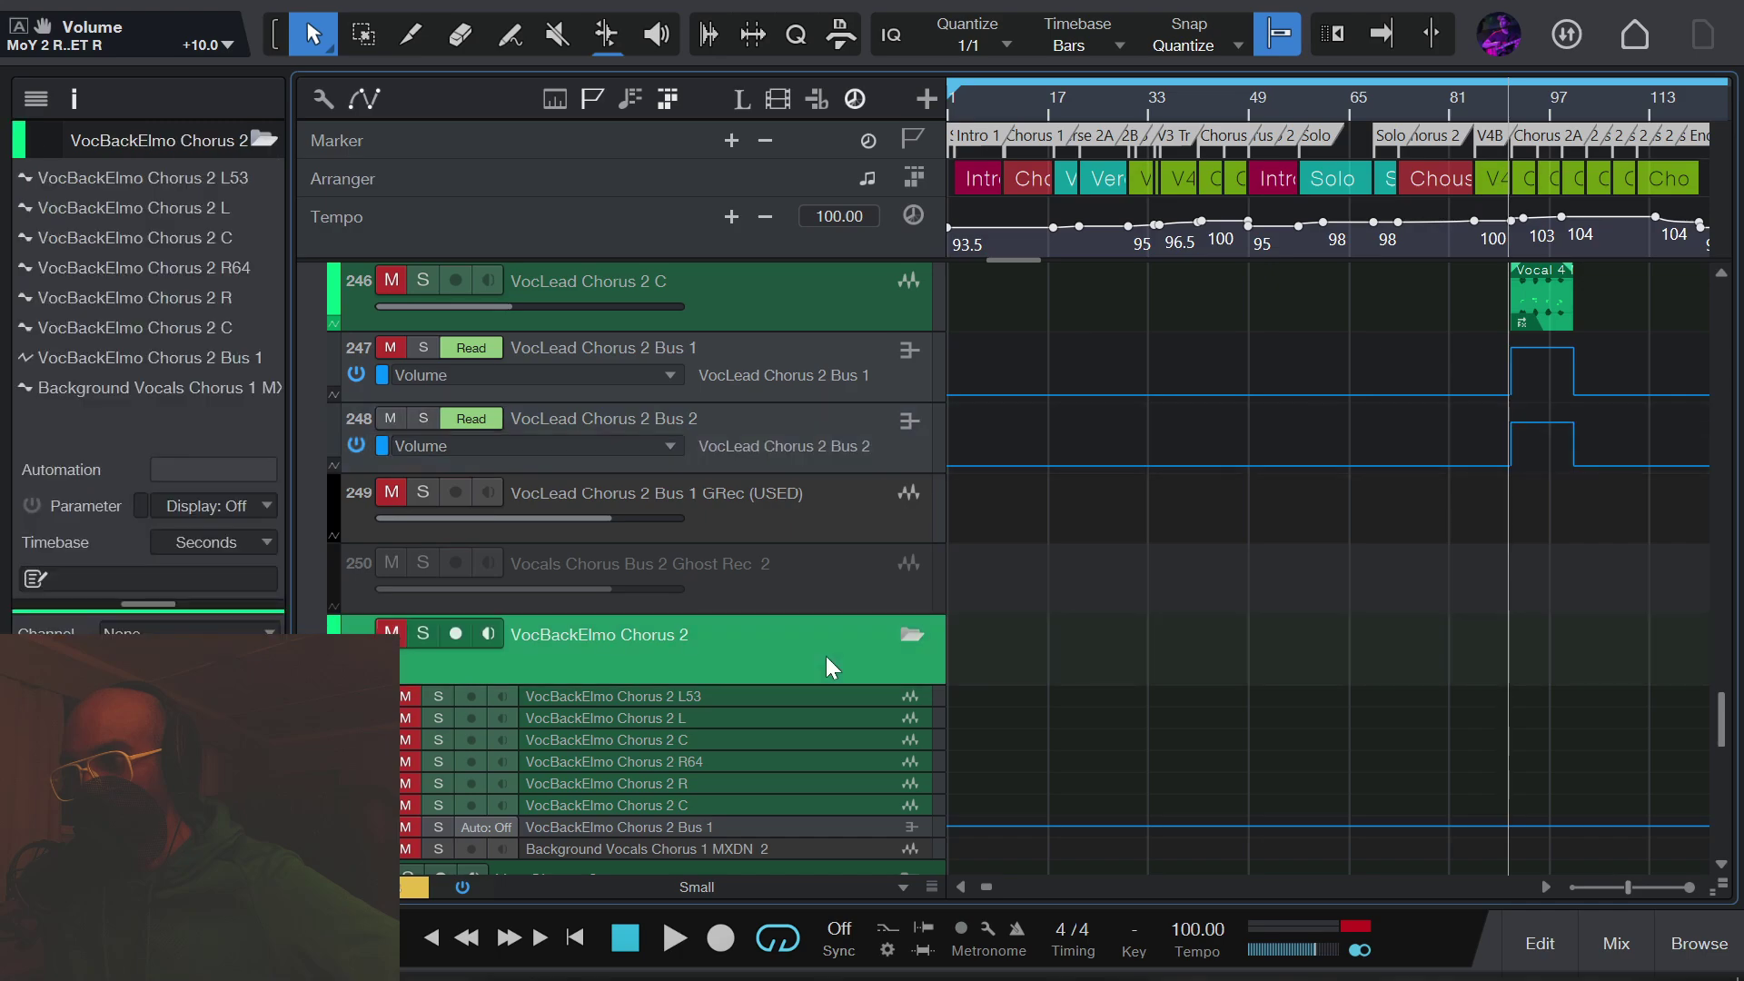
{"action": "scroll", "coordinate": [825, 655], "scroll_direction": "down", "scroll_amount": 1}
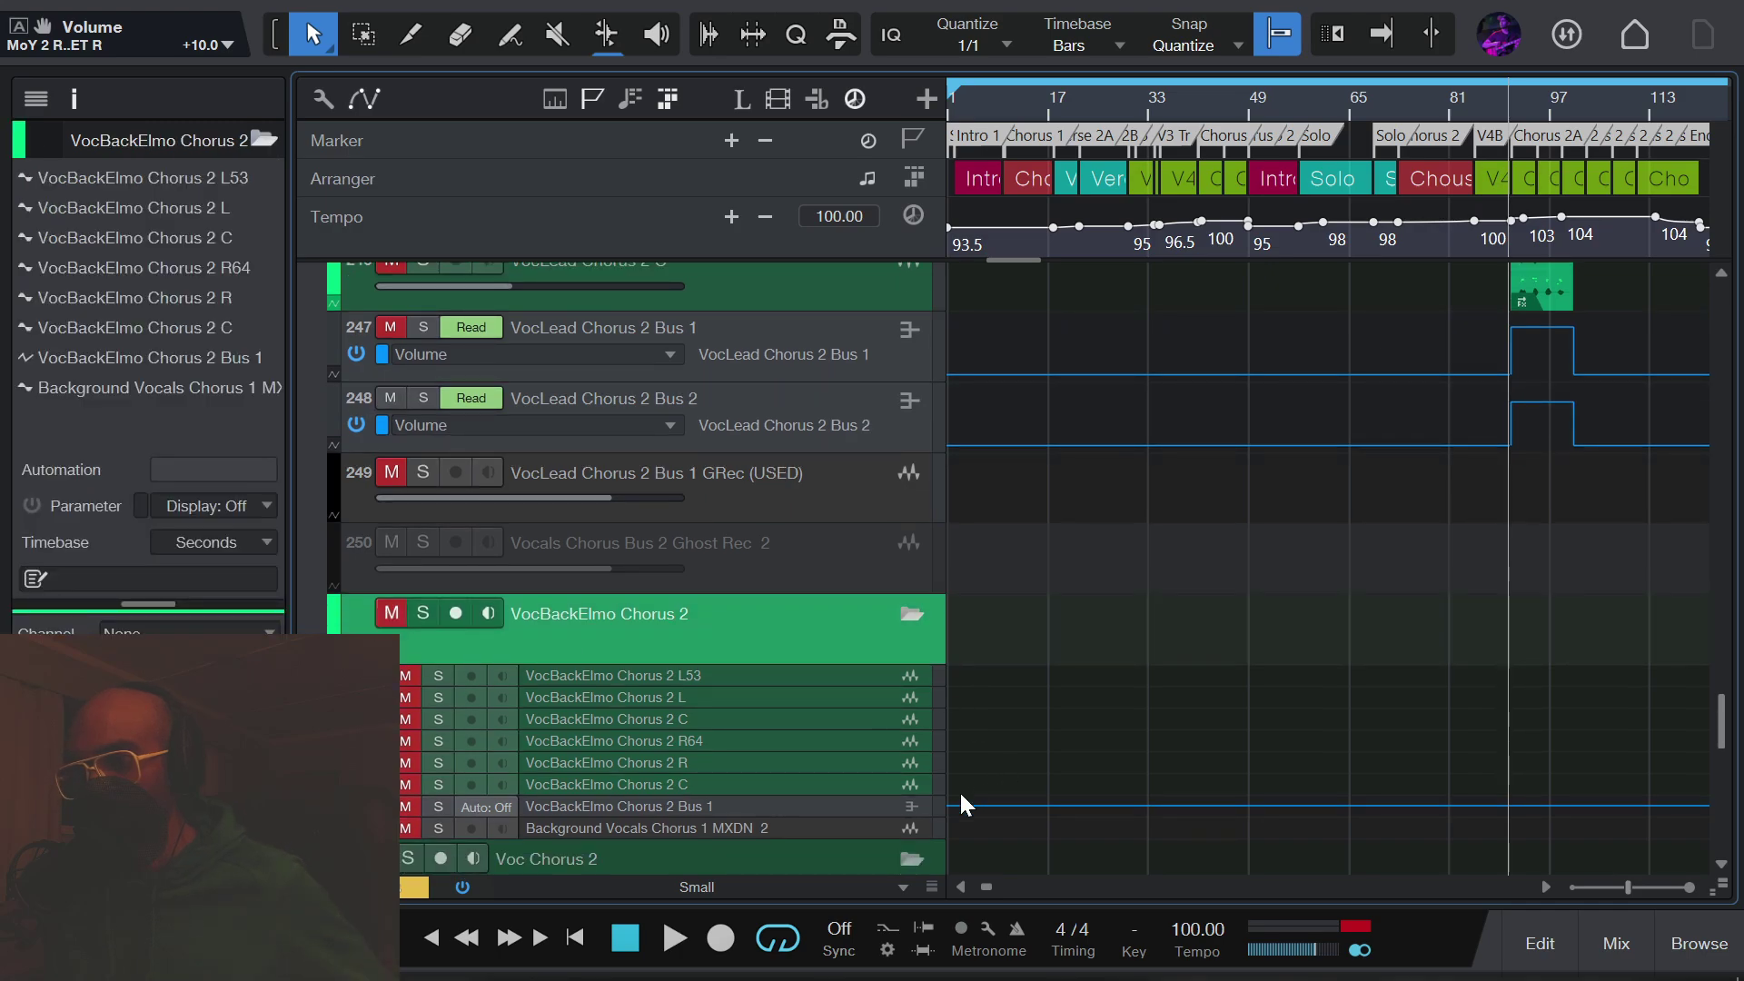
Step: Collapse the original's nested VocBackElmo Chorus 2 folder and set the track height to Tiny
{"action": "key", "text": "shift+e"}
{"action": "scroll", "coordinate": [993, 727], "scroll_direction": "up", "scroll_amount": 4}
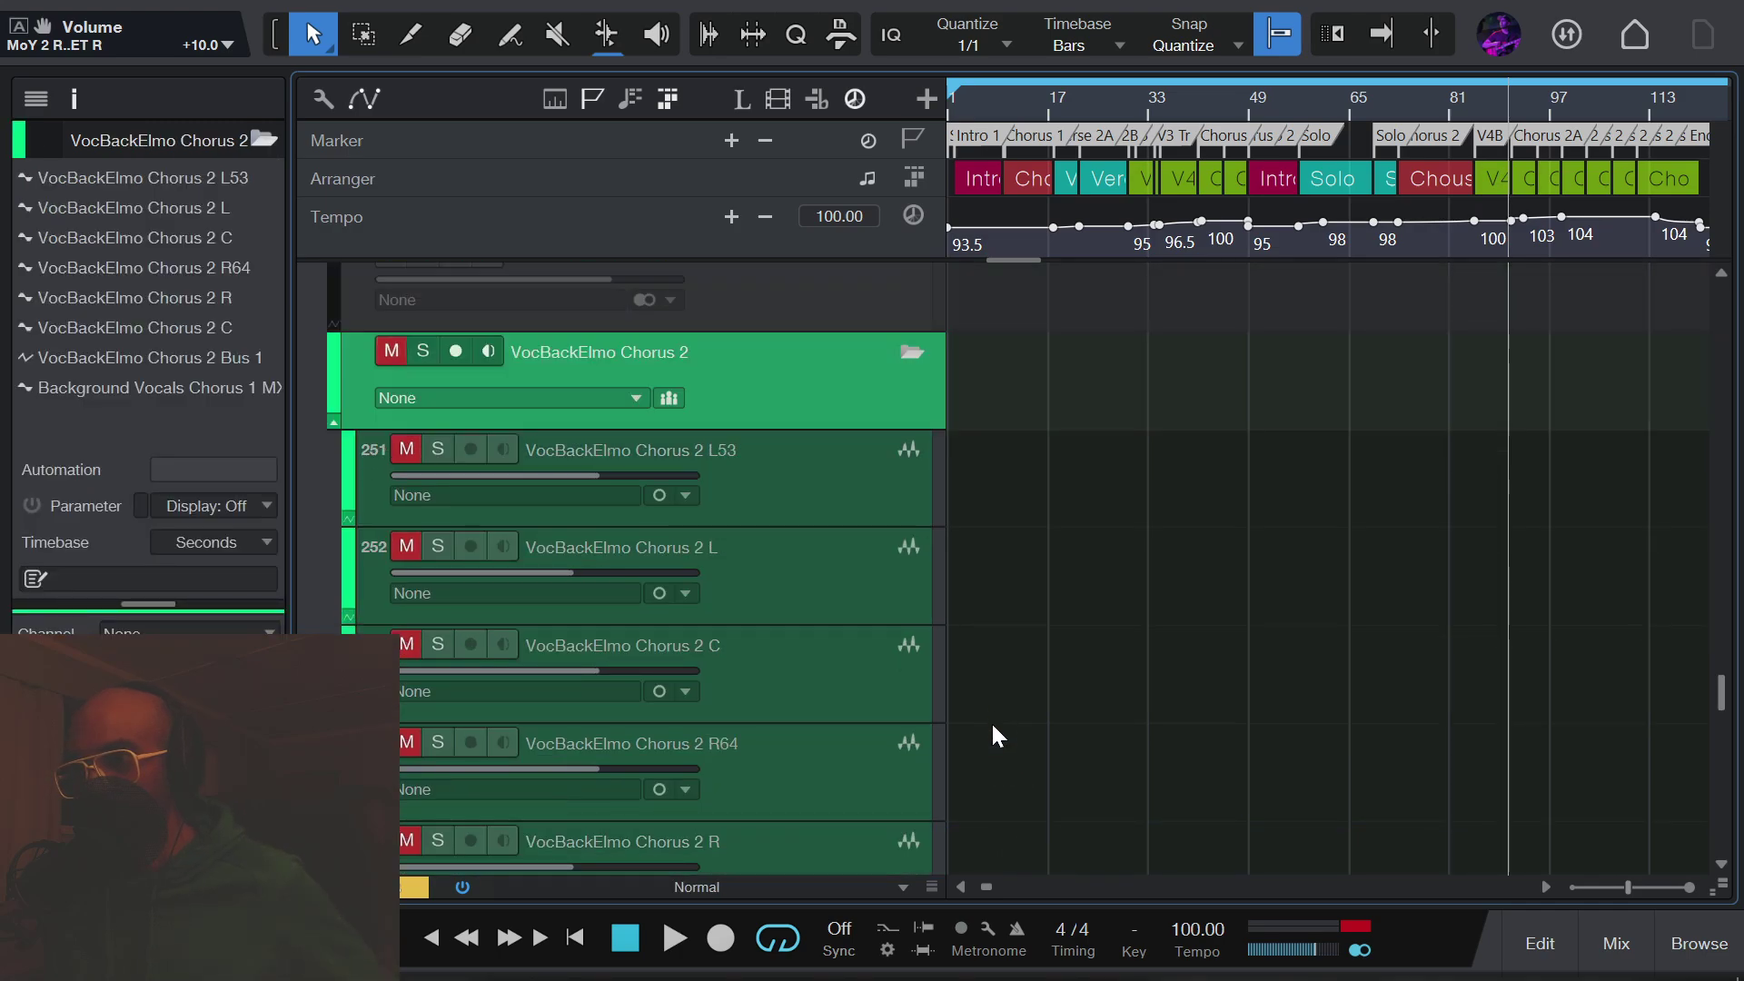
{"action": "left_click", "coordinate": [334, 601]}
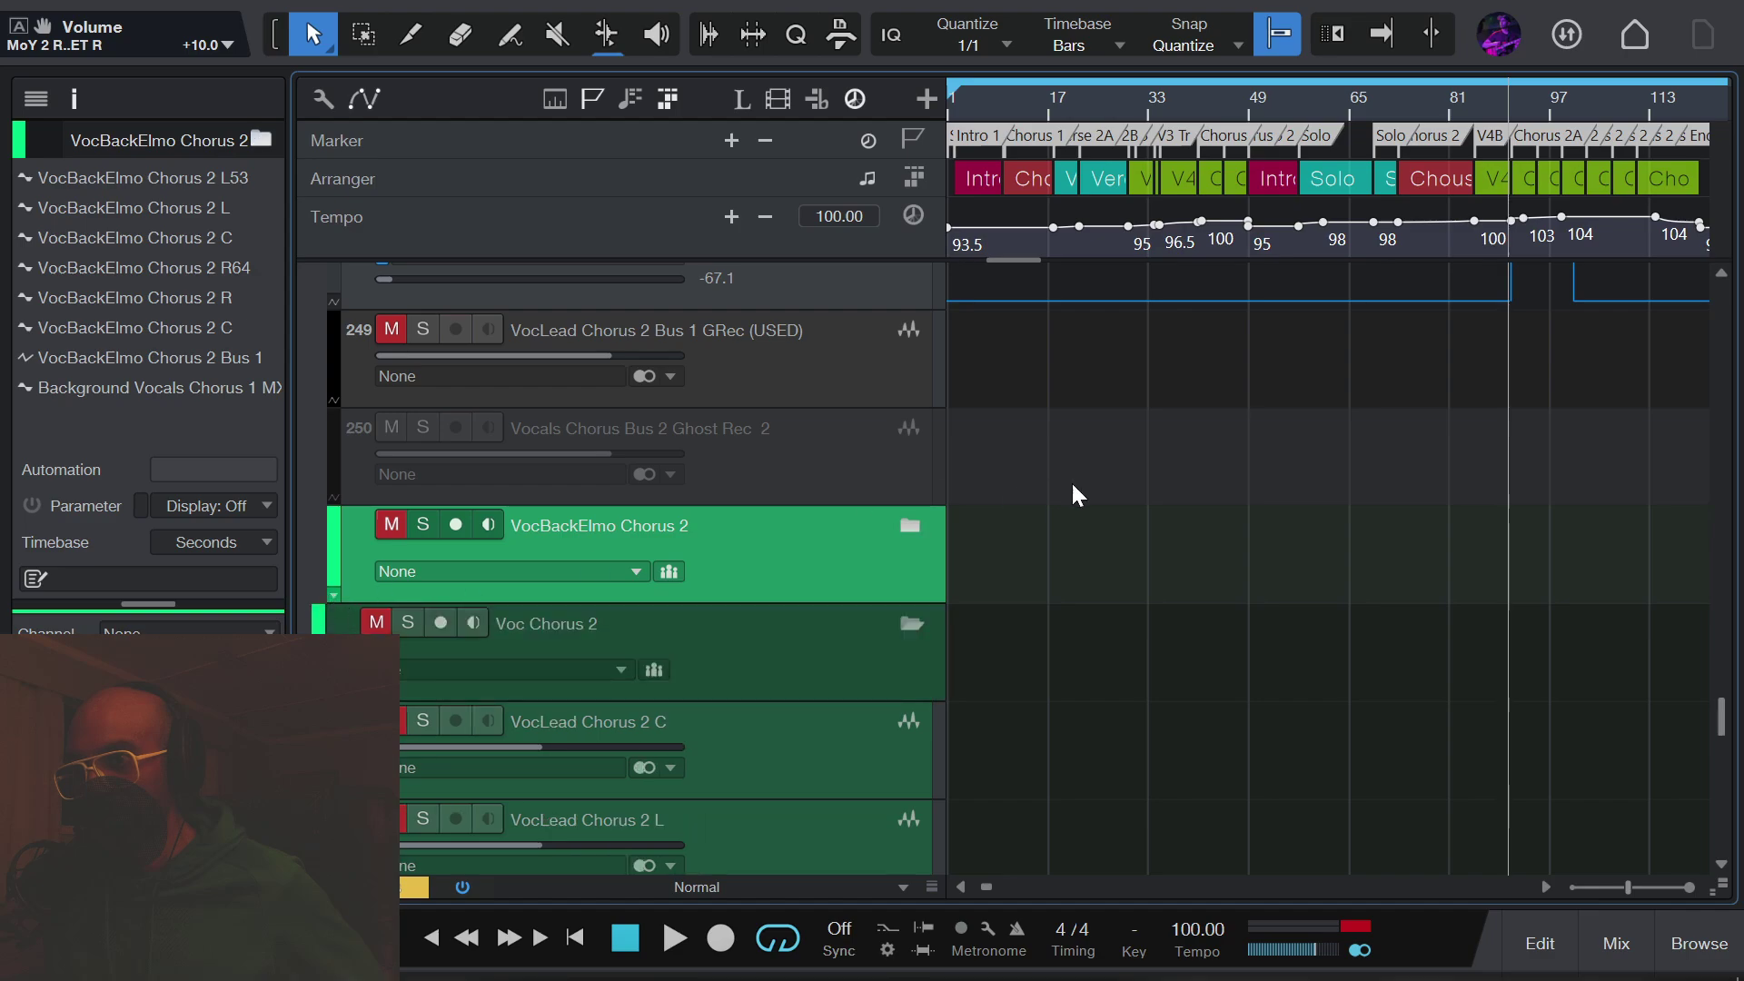
{"action": "scroll", "coordinate": [999, 527], "scroll_direction": "up", "scroll_amount": 5}
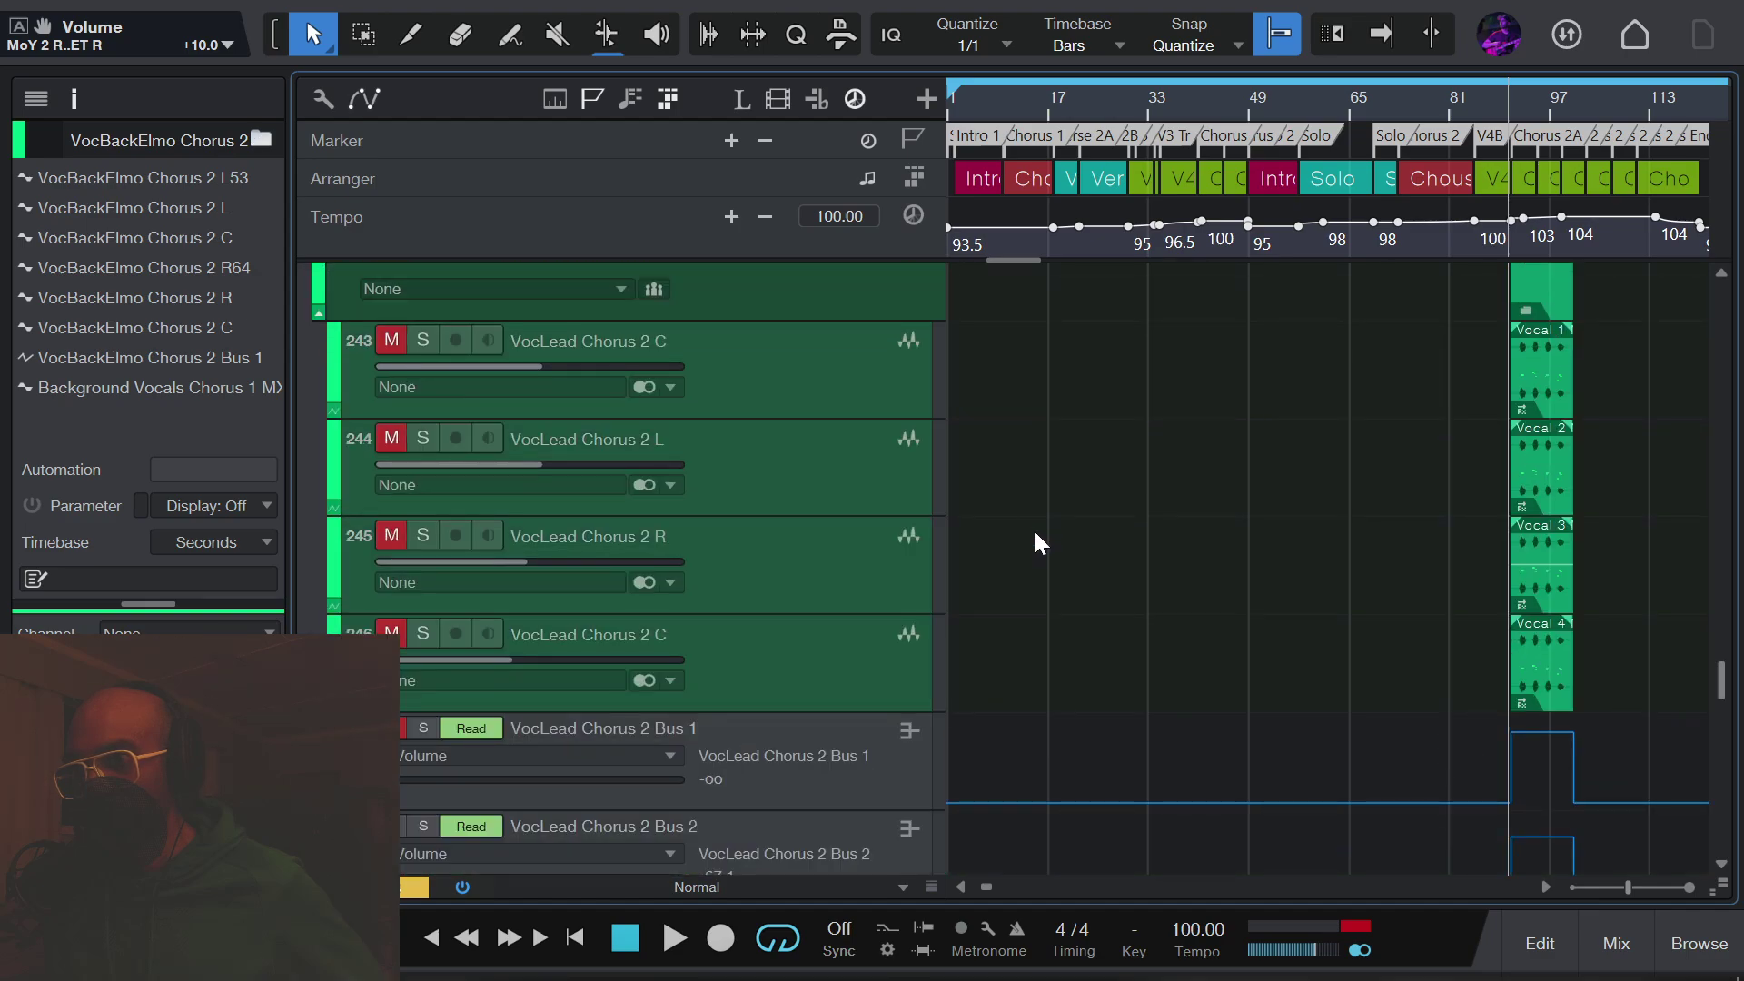
{"action": "key", "text": "shift+e"}
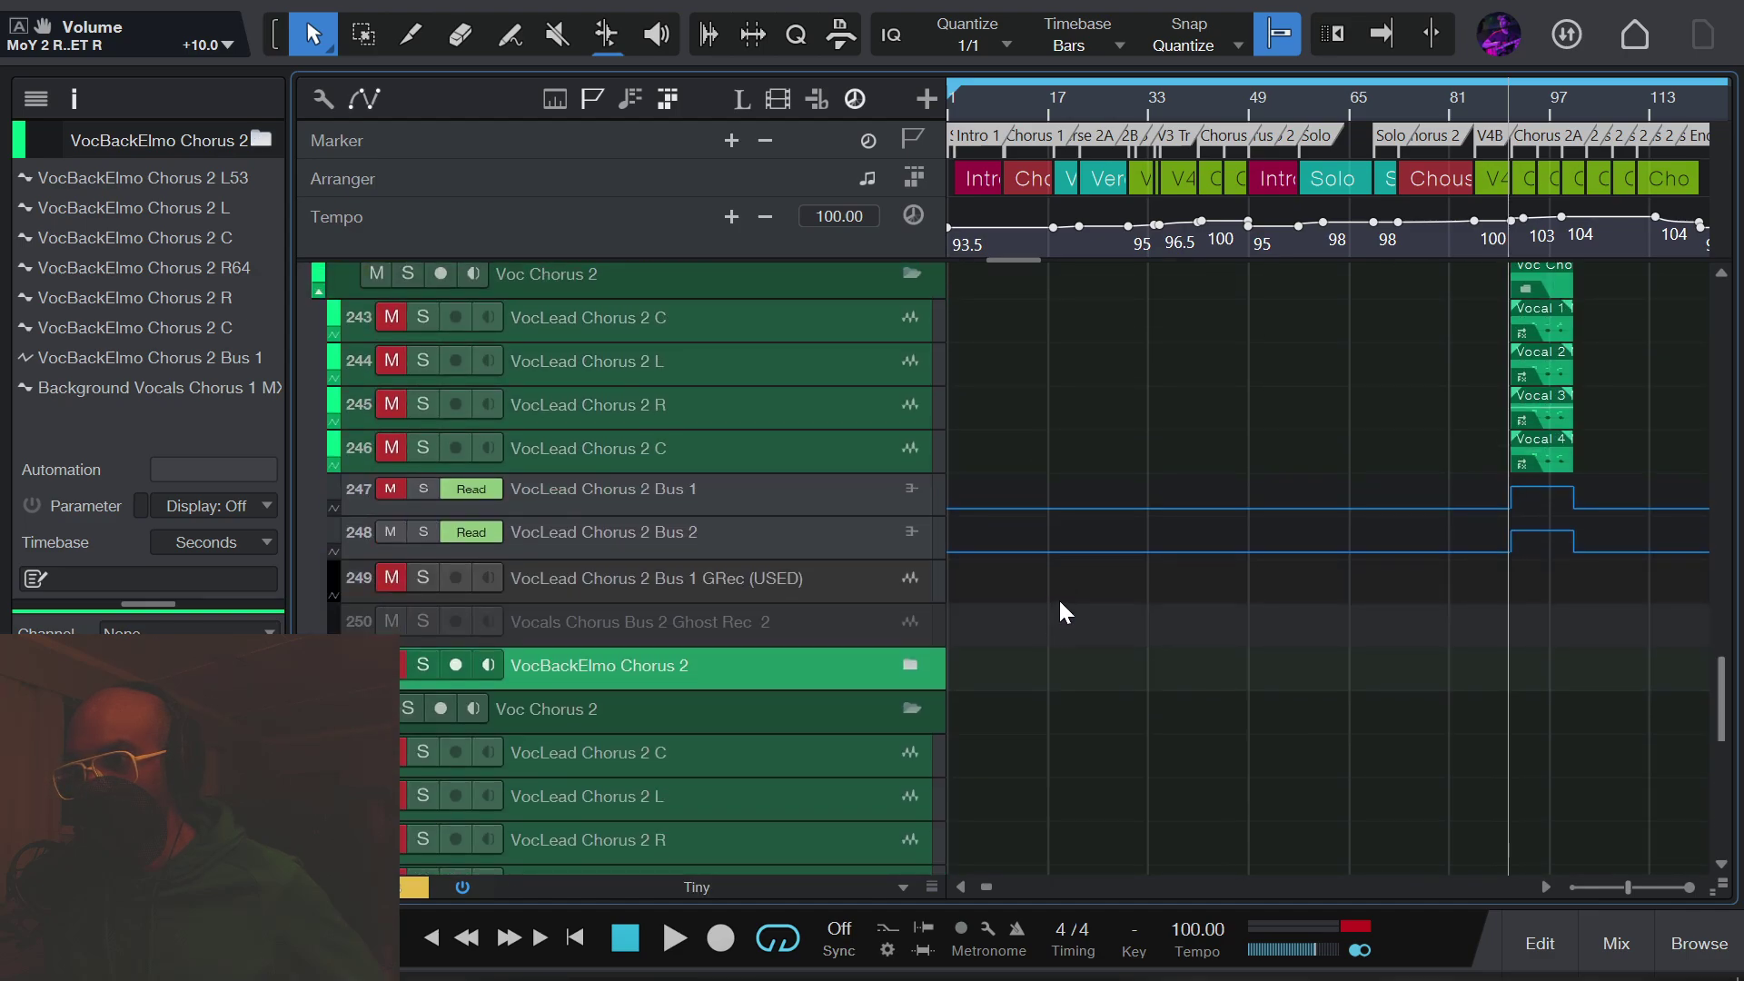
Step: Check the loaded Voc Chorus 2 folder for bus tracks, selecting its Bus 1 GRec (USED) and Ghost Rec 2 tracks
{"action": "scroll", "coordinate": [1059, 597], "scroll_direction": "down", "scroll_amount": 2}
{"action": "left_click", "coordinate": [755, 640]}
{"action": "scroll", "coordinate": [918, 652], "scroll_direction": "down", "scroll_amount": 1}
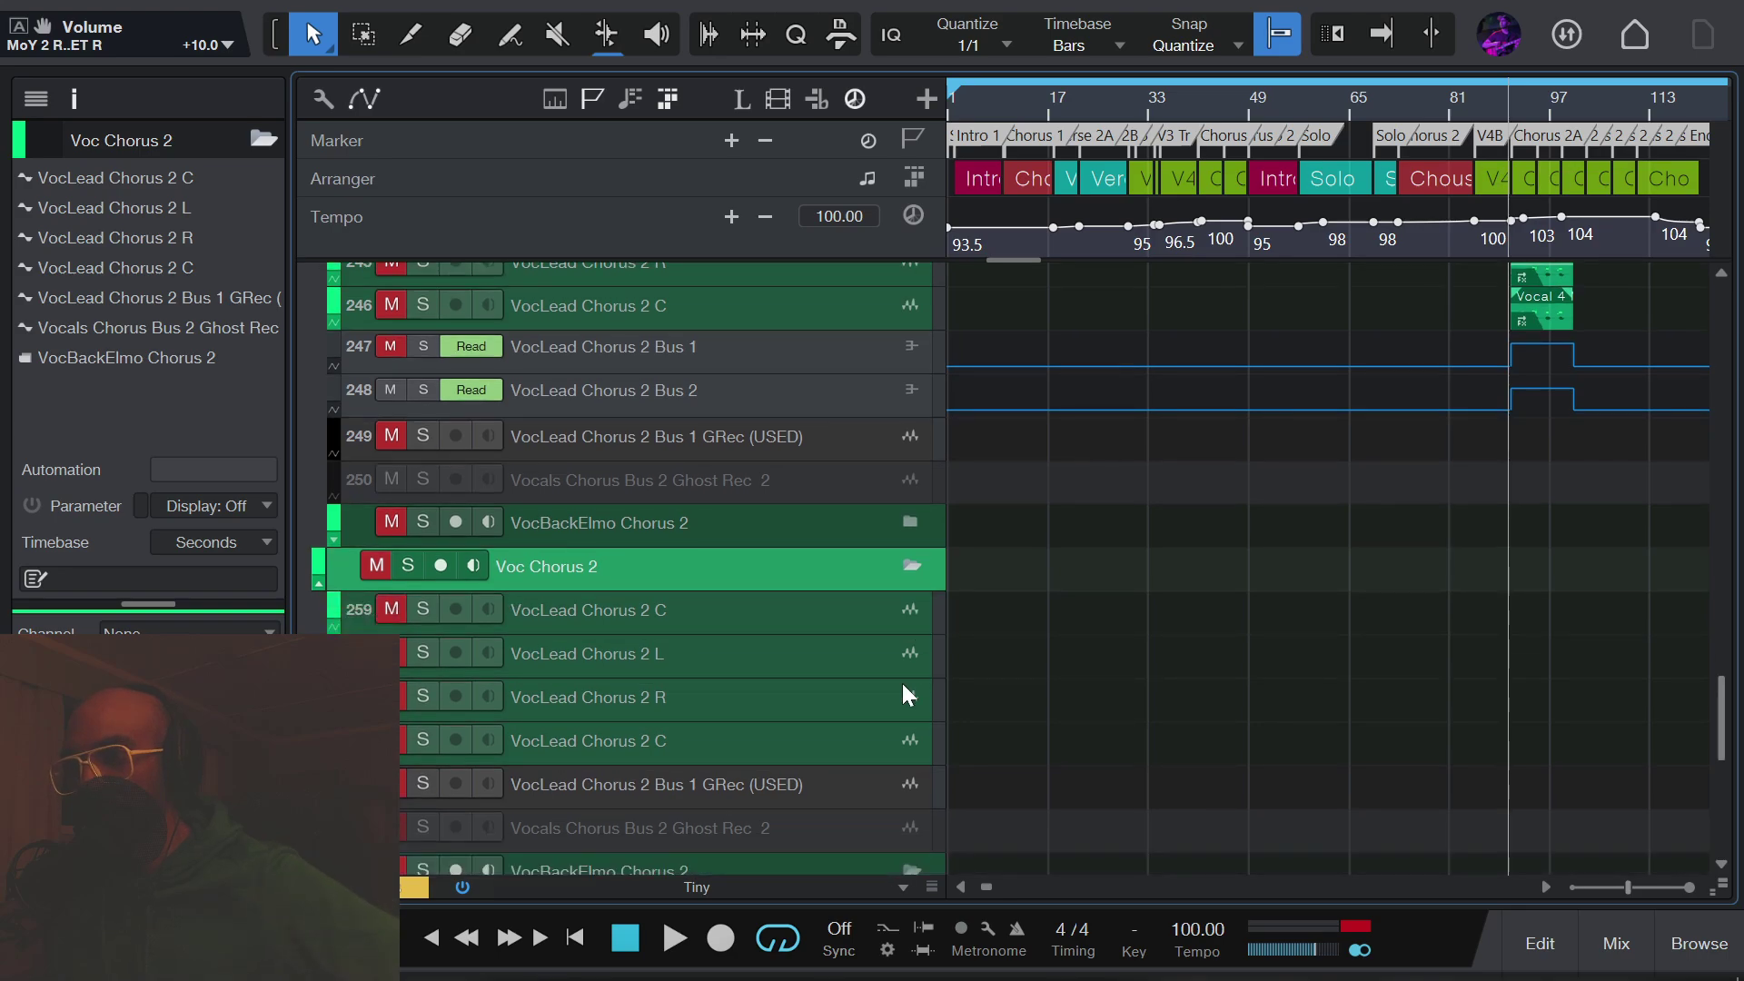
{"action": "scroll", "coordinate": [799, 749], "scroll_direction": "down", "scroll_amount": 1}
{"action": "left_click", "coordinate": [800, 748]}
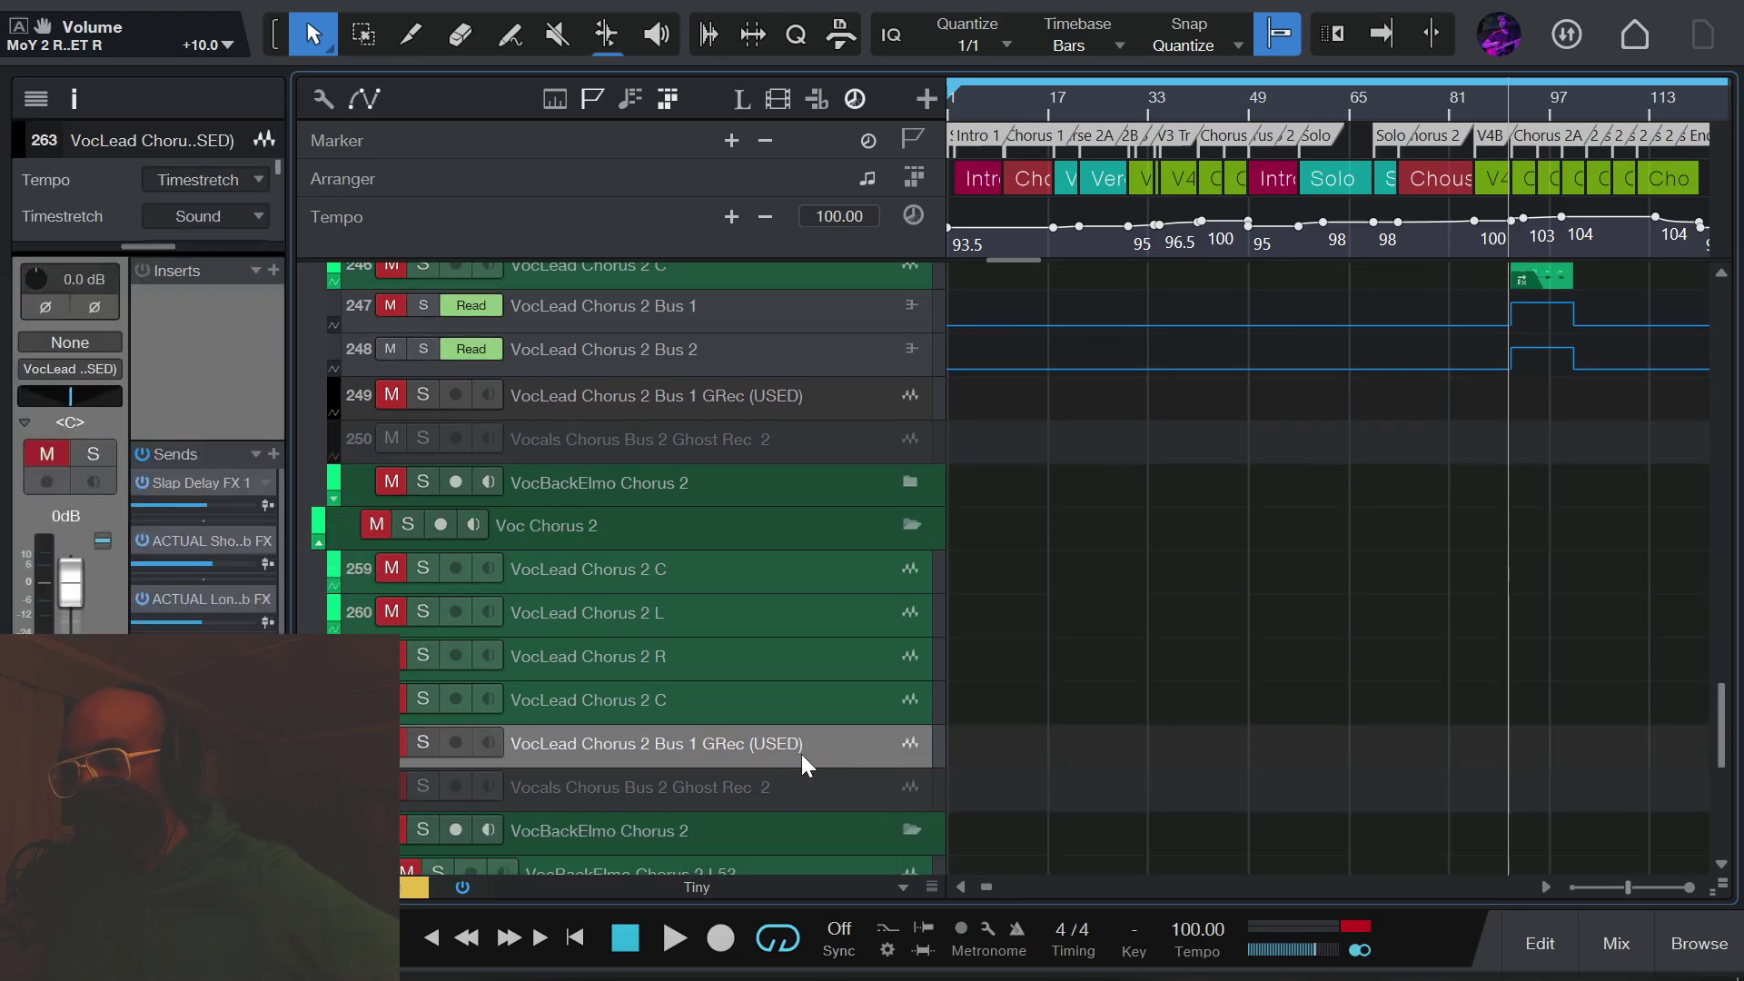
{"action": "left_click", "coordinate": [810, 788]}
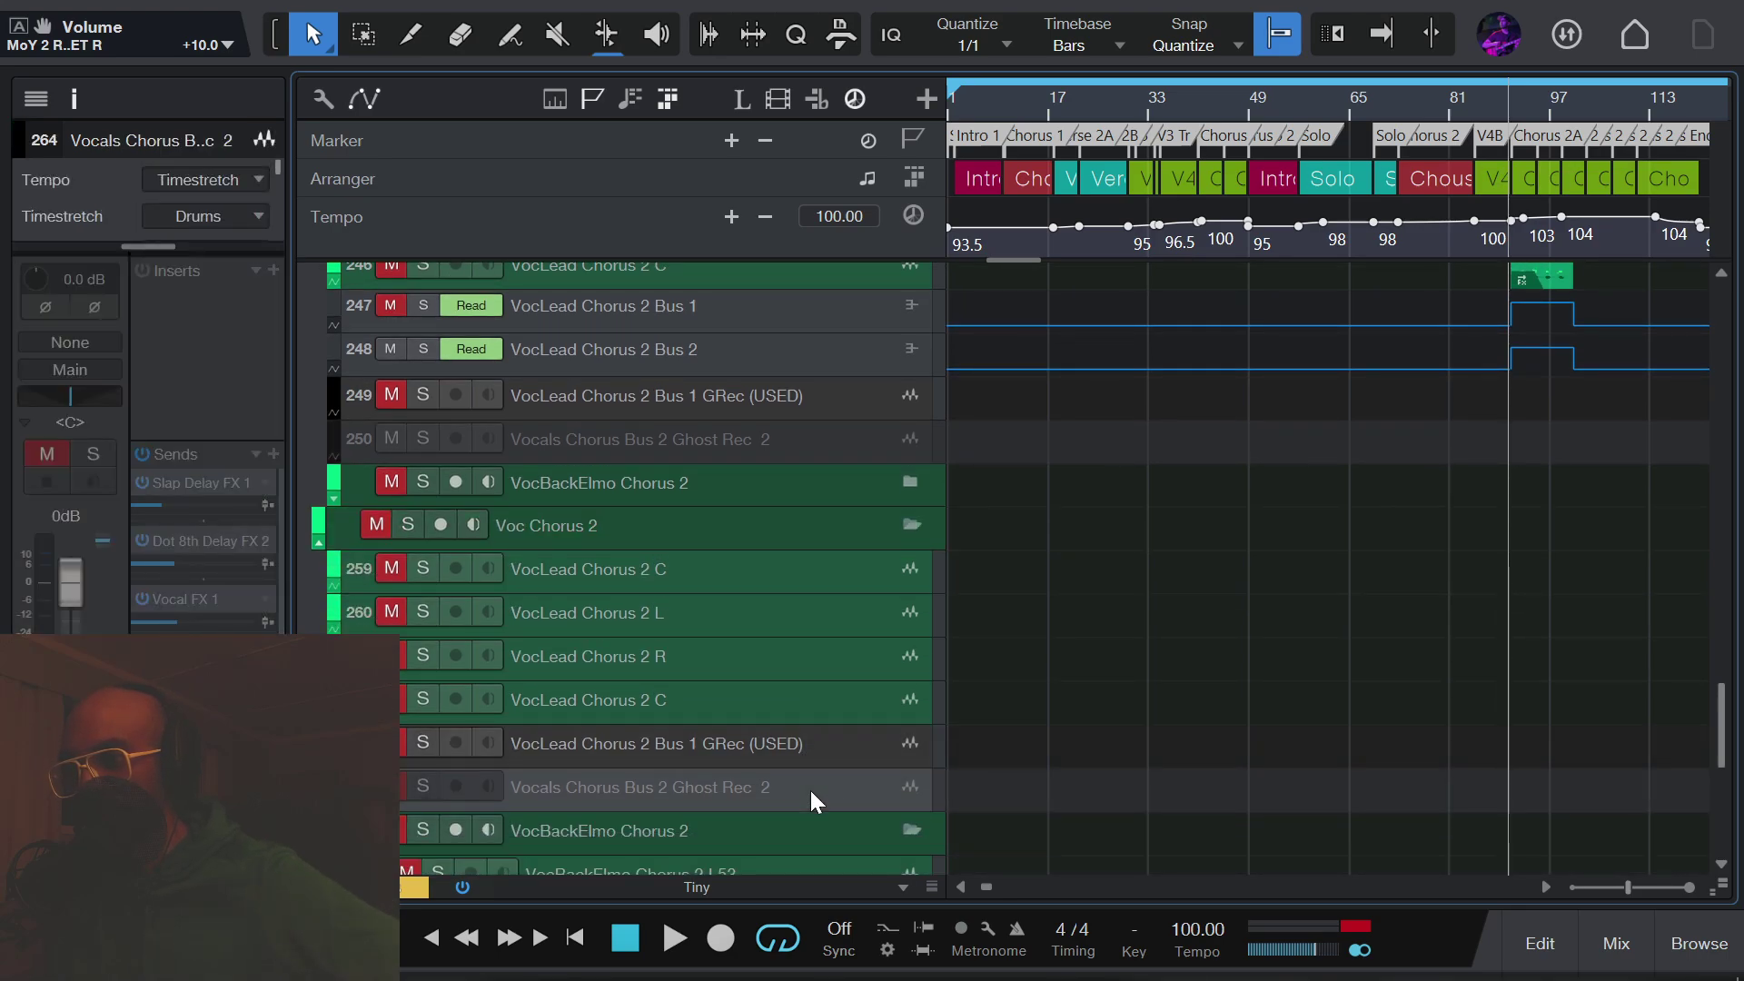
Step: Compare the loaded folder's Bus 1 GRec (USED) track with the original's Bus 1 and Bus 2 tracks, and collapse the loaded folder
{"action": "left_click", "coordinate": [798, 745]}
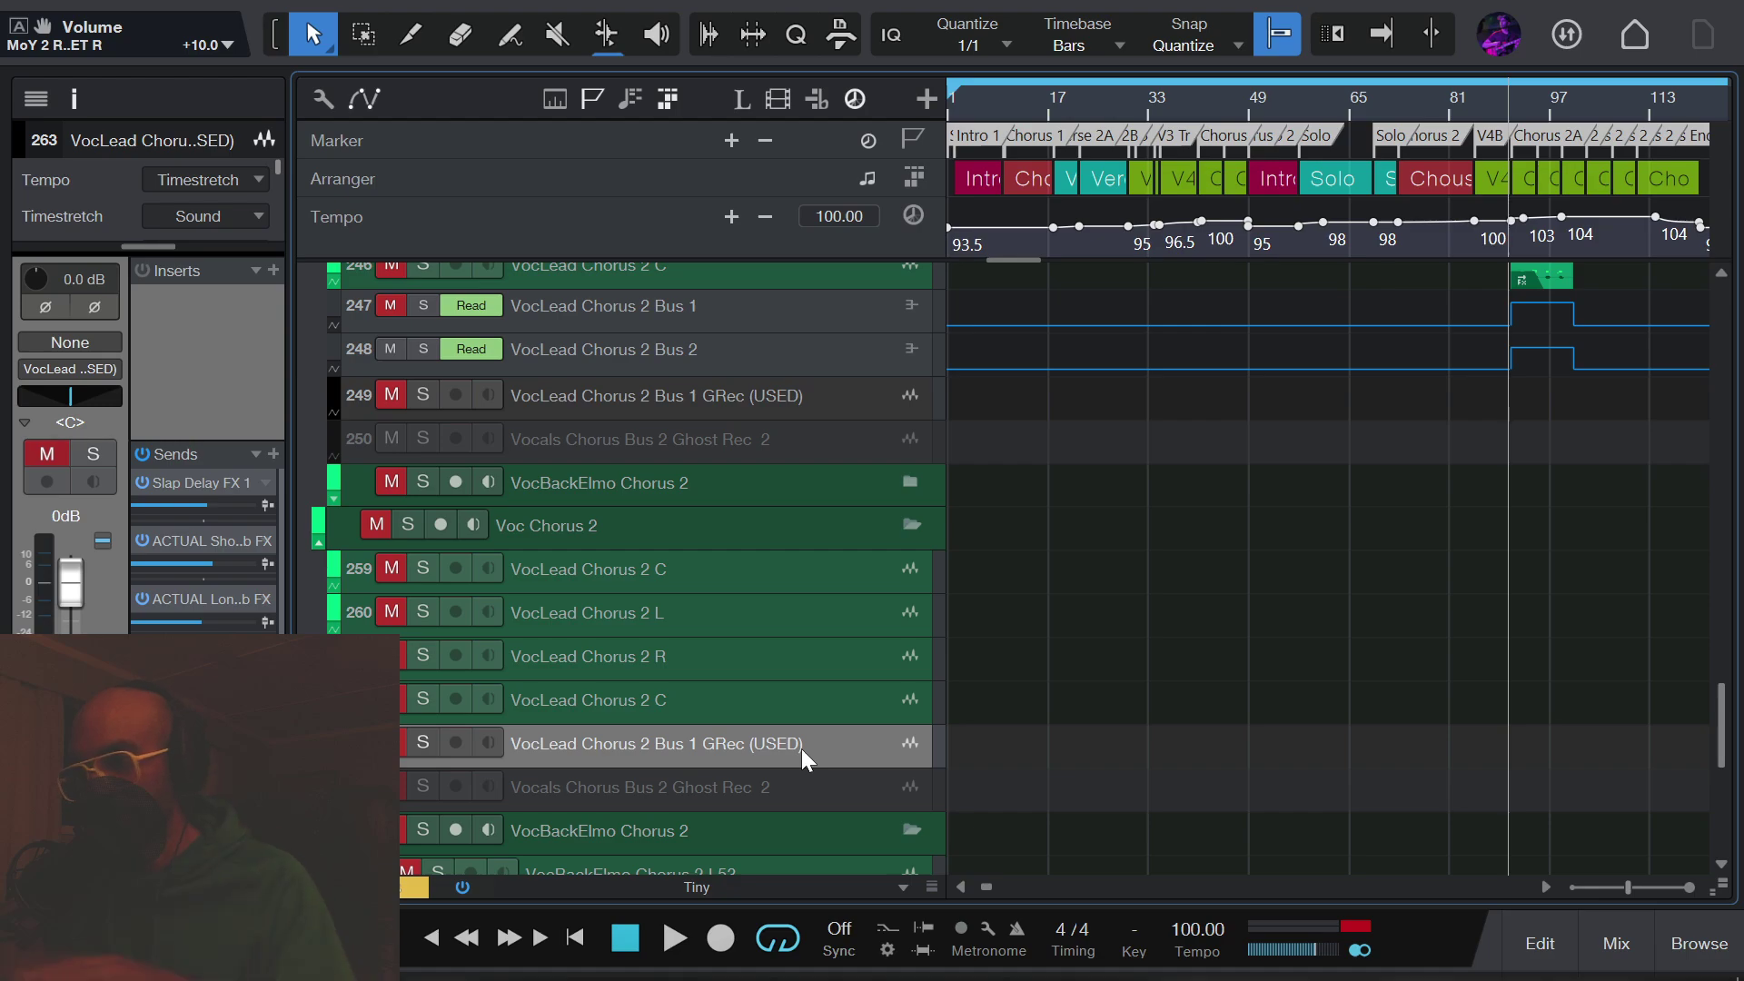
{"action": "scroll", "coordinate": [926, 609], "scroll_direction": "up", "scroll_amount": 1}
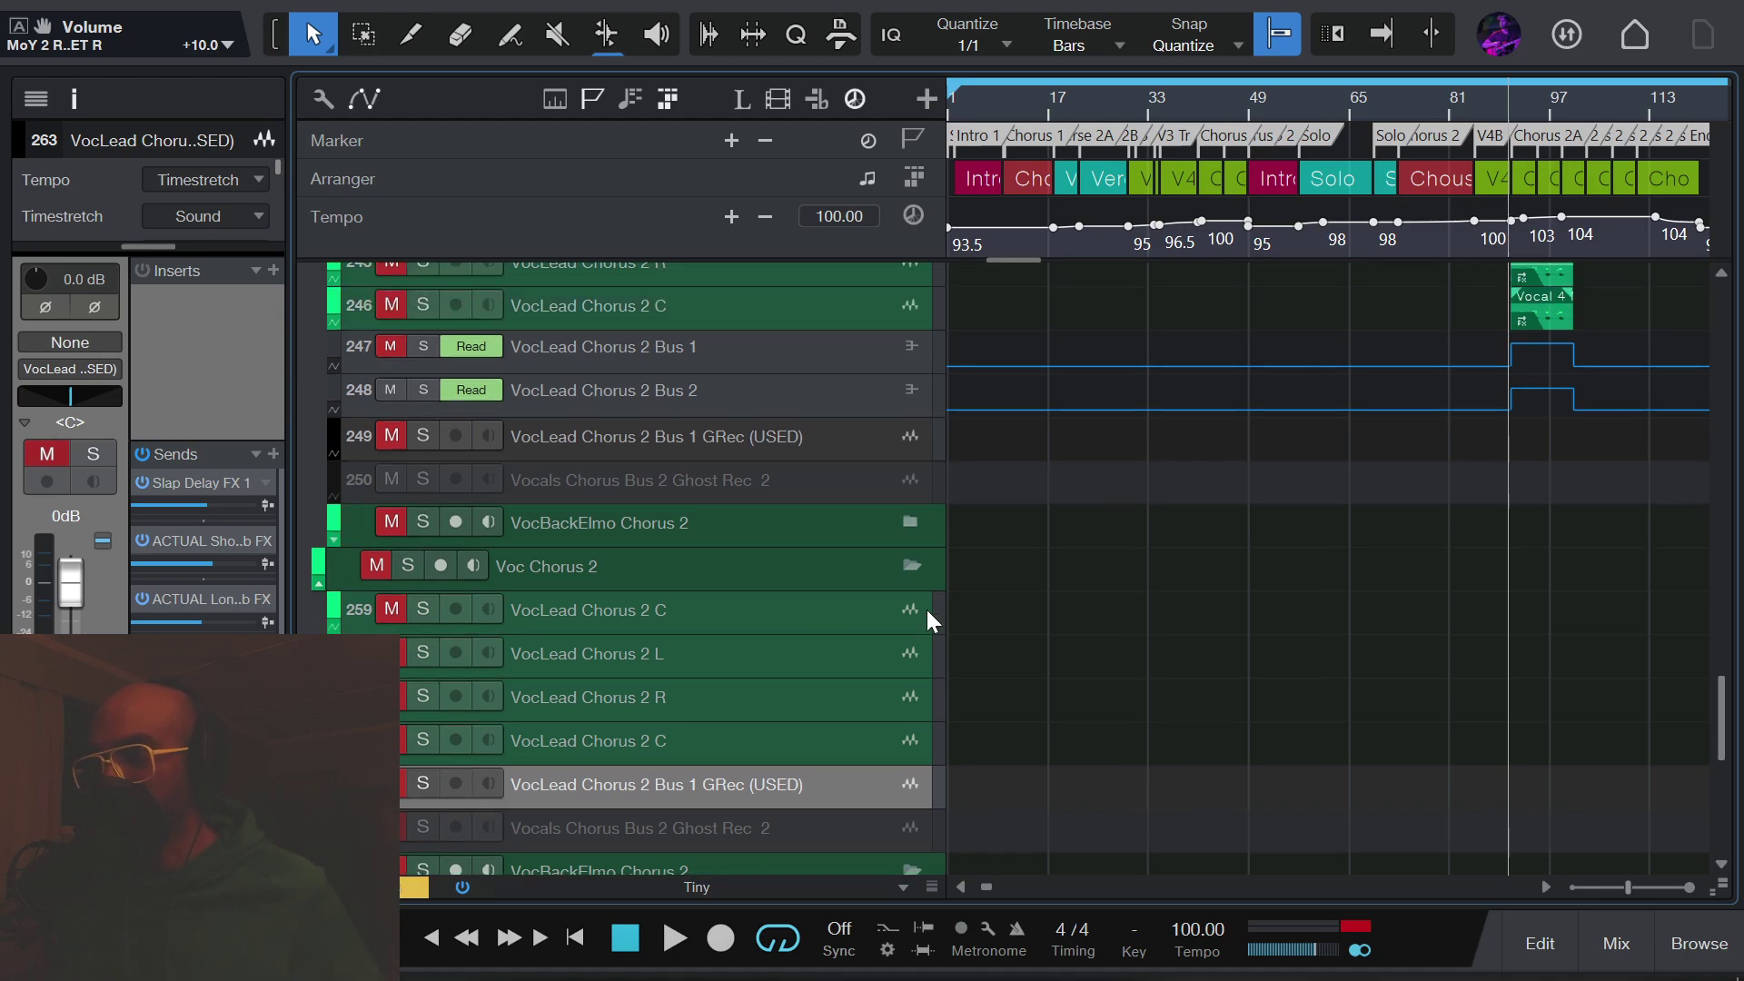
{"action": "scroll", "coordinate": [922, 582], "scroll_direction": "up", "scroll_amount": 1}
{"action": "left_click", "coordinate": [777, 378]}
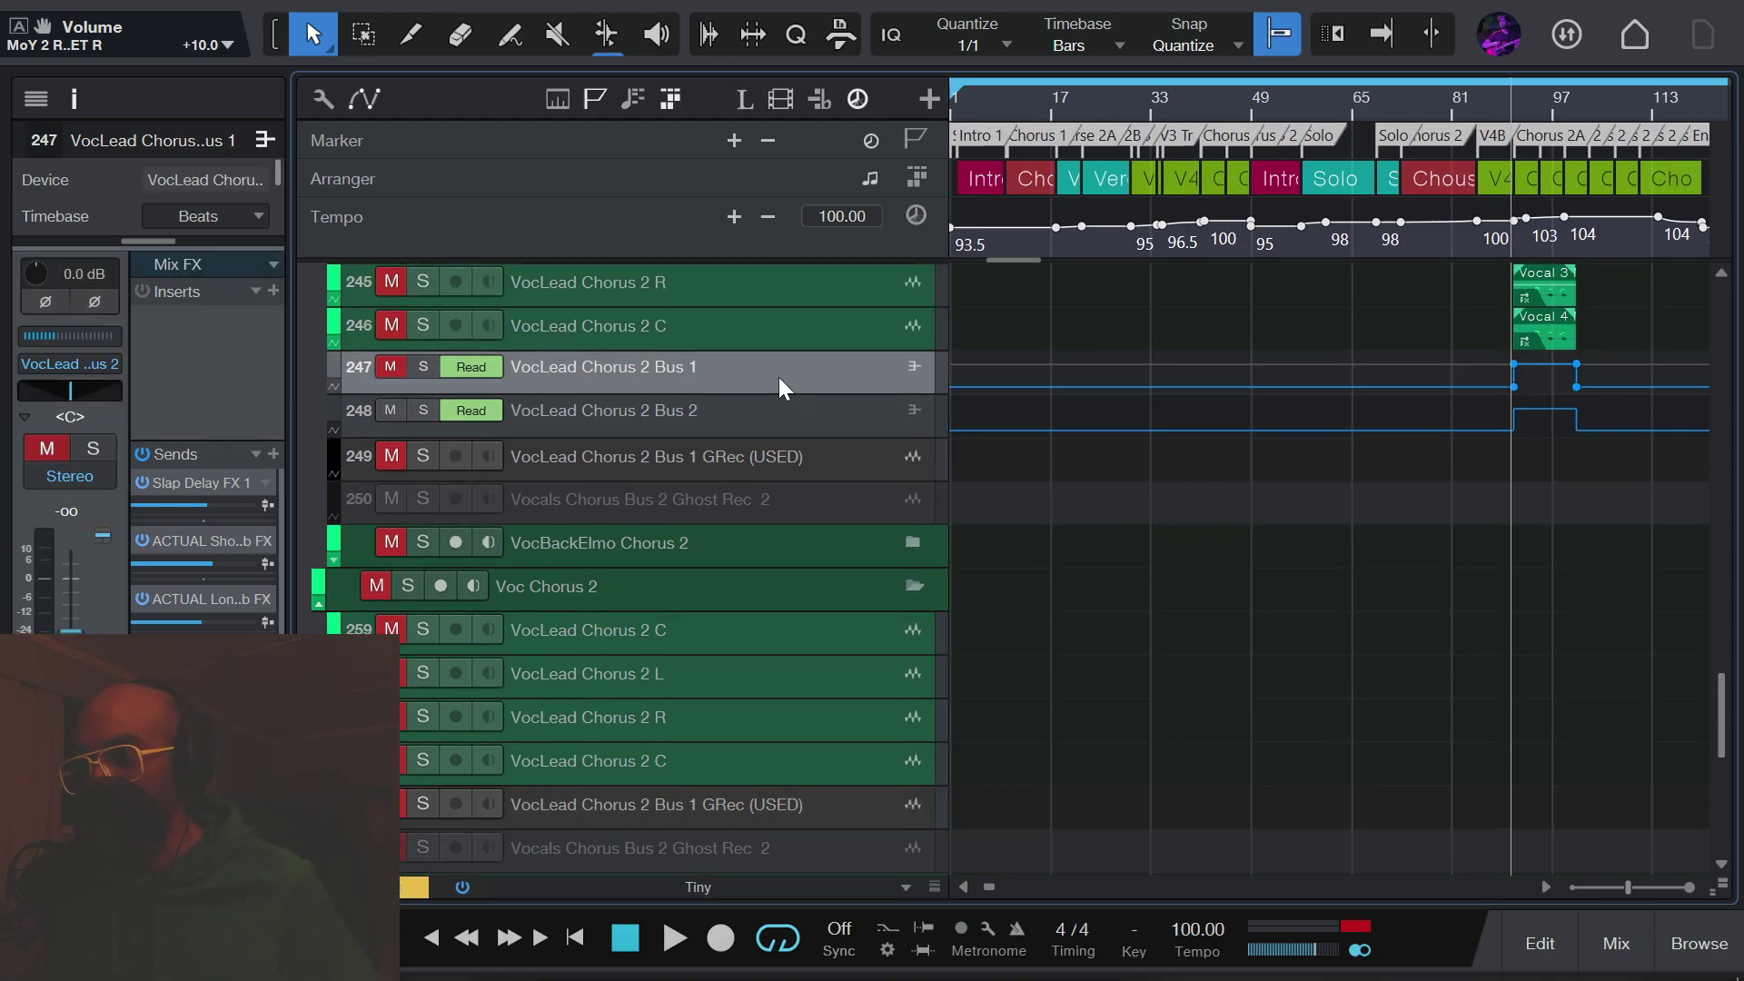
{"action": "left_click", "coordinate": [785, 420], "text": "shift"}
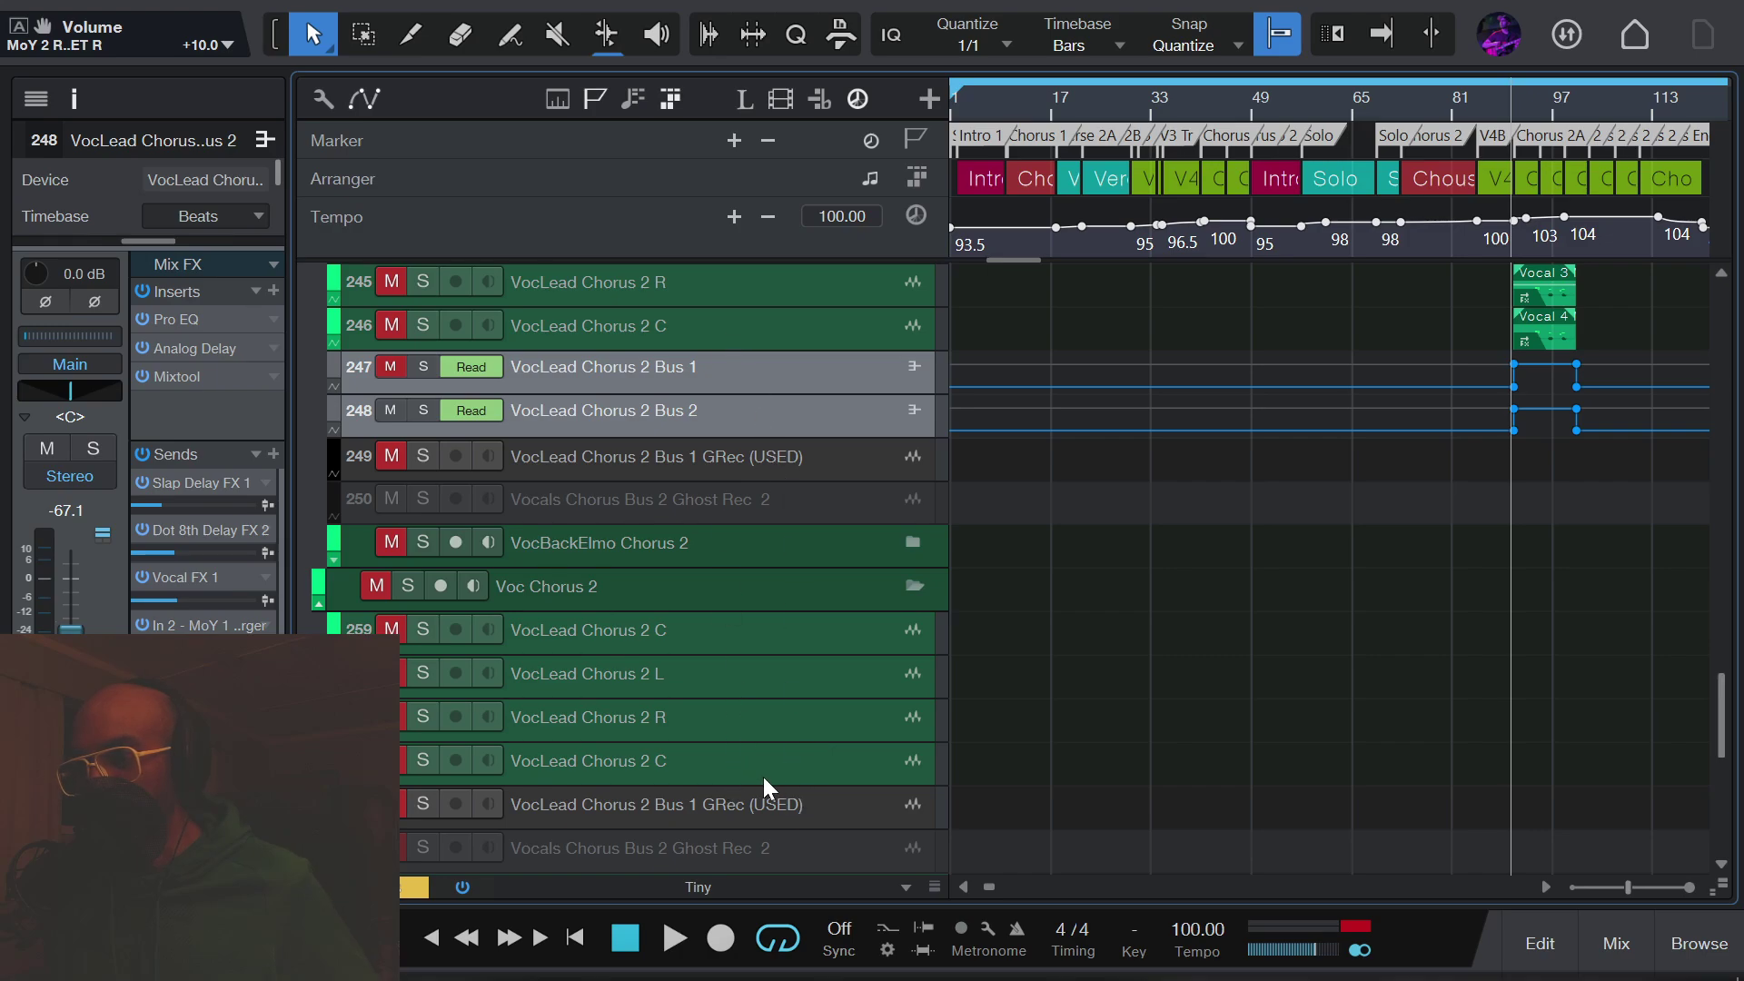
{"action": "left_click", "coordinate": [620, 325]}
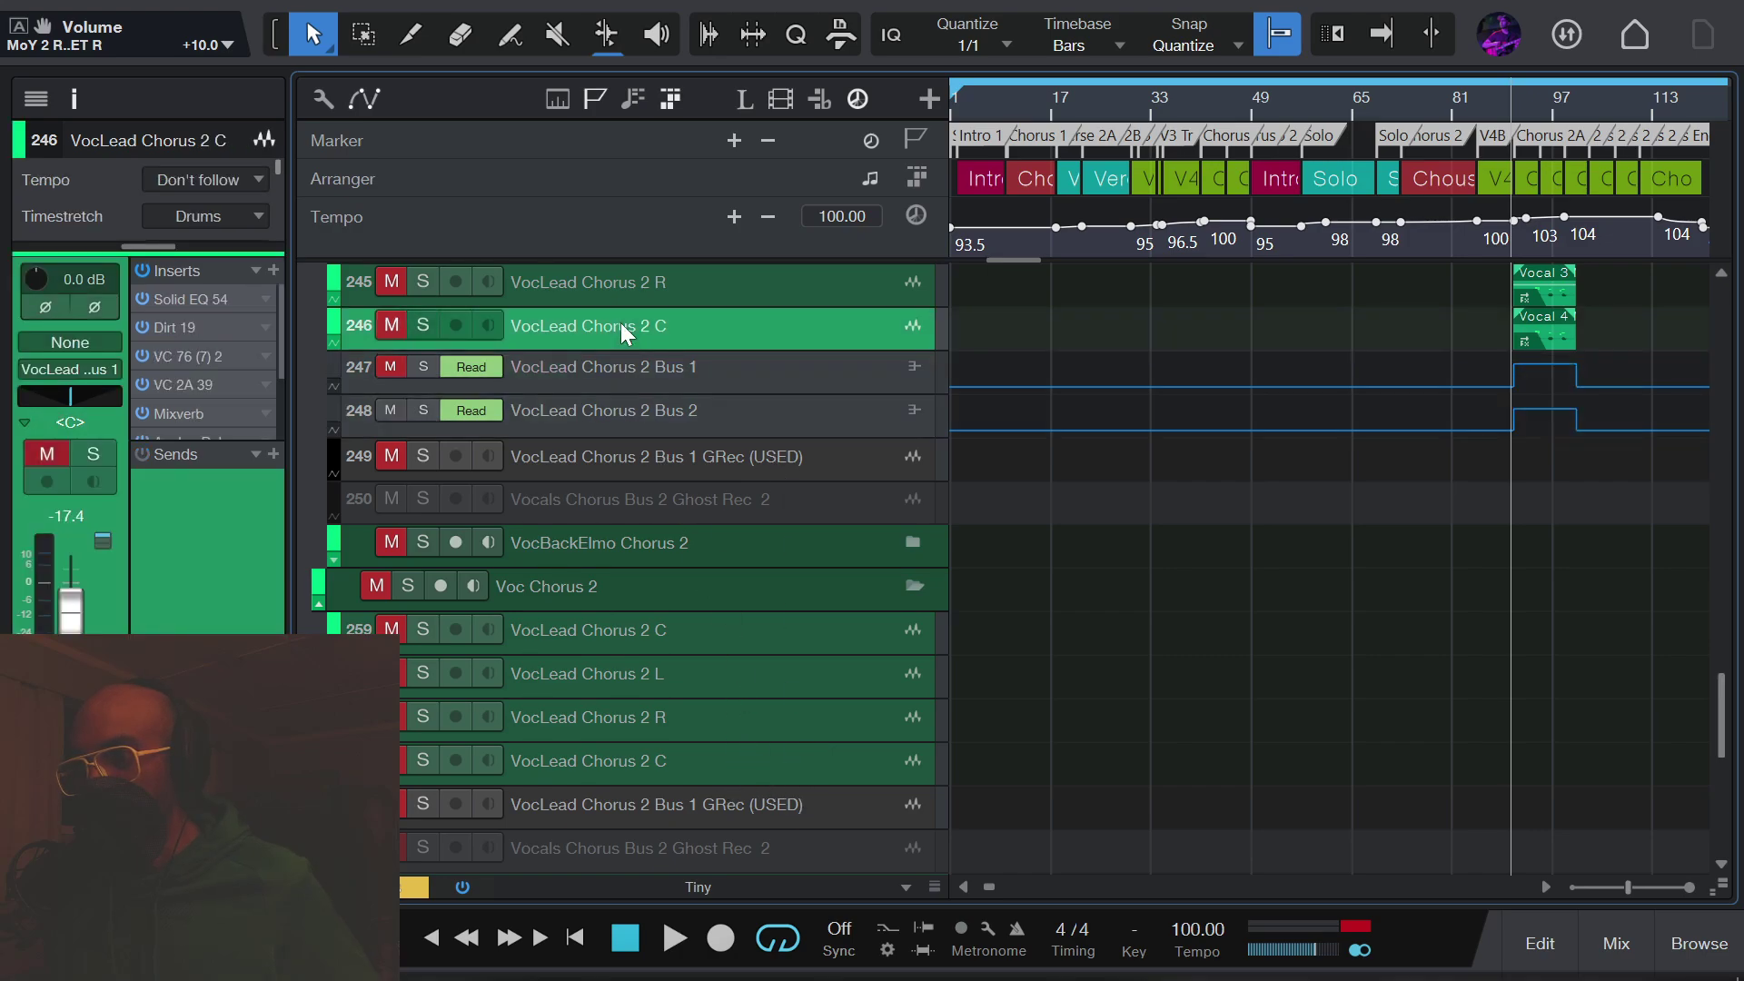
{"action": "scroll", "coordinate": [861, 713], "scroll_direction": "up", "scroll_amount": 1}
{"action": "scroll", "coordinate": [861, 657], "scroll_direction": "up", "scroll_amount": 3}
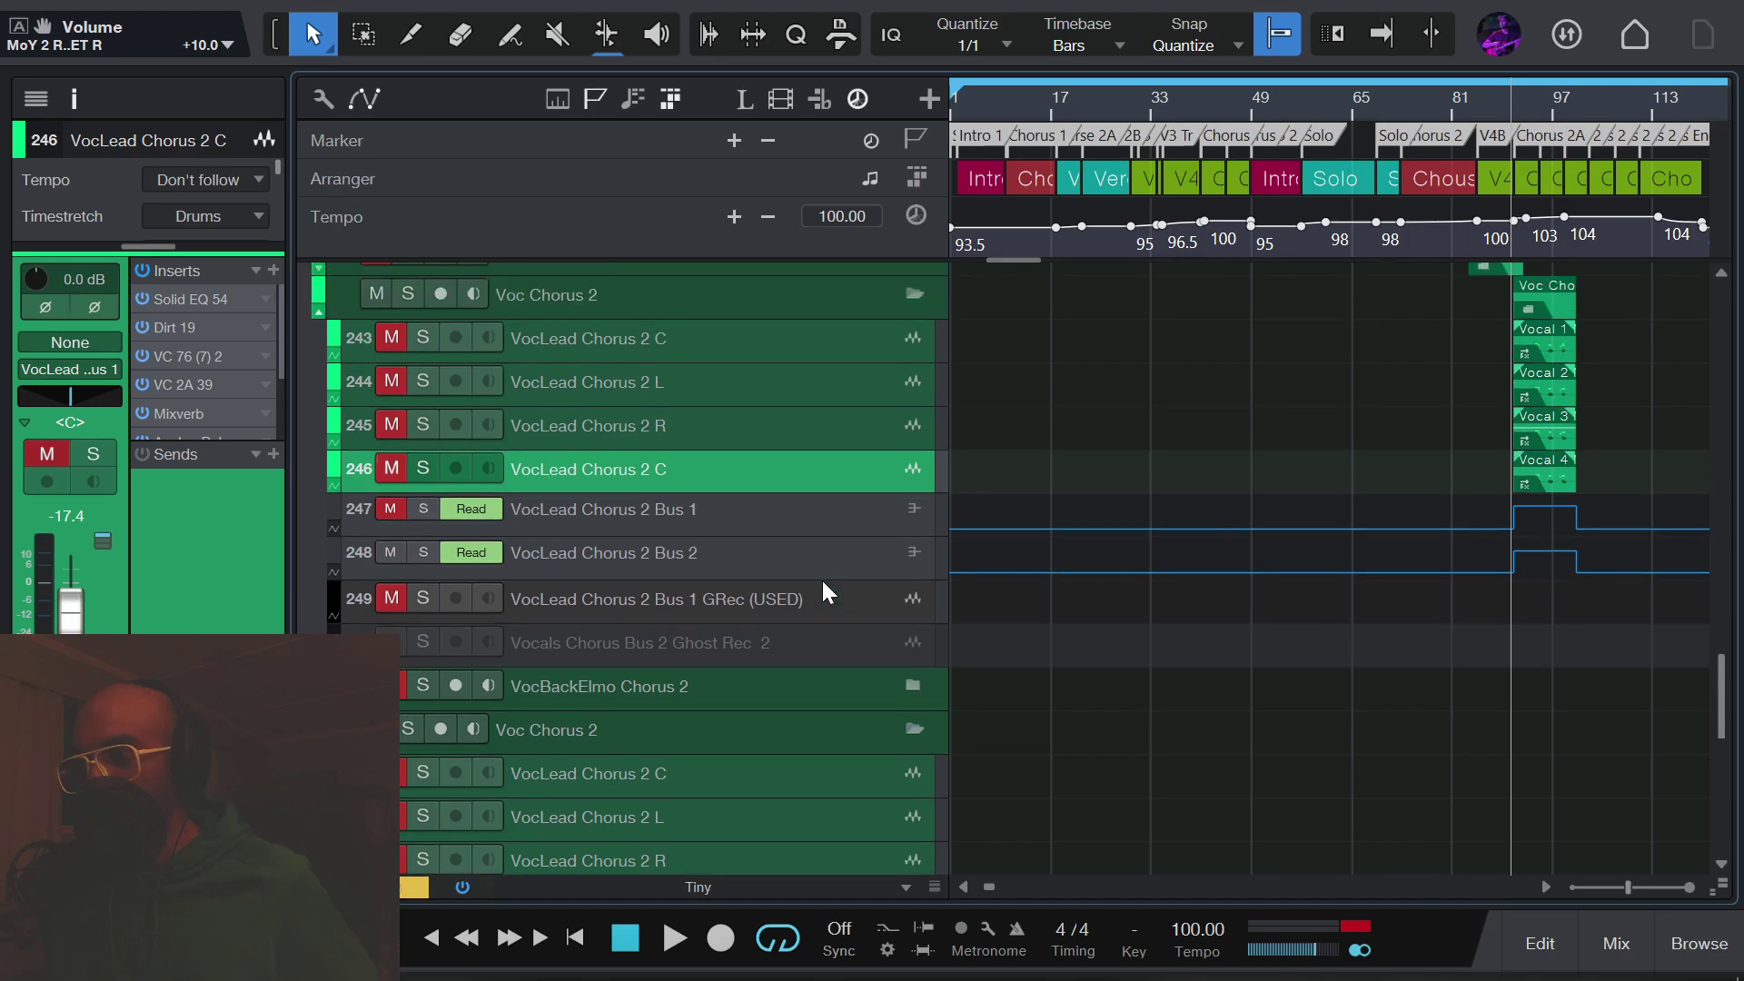
{"action": "left_click", "coordinate": [774, 556]}
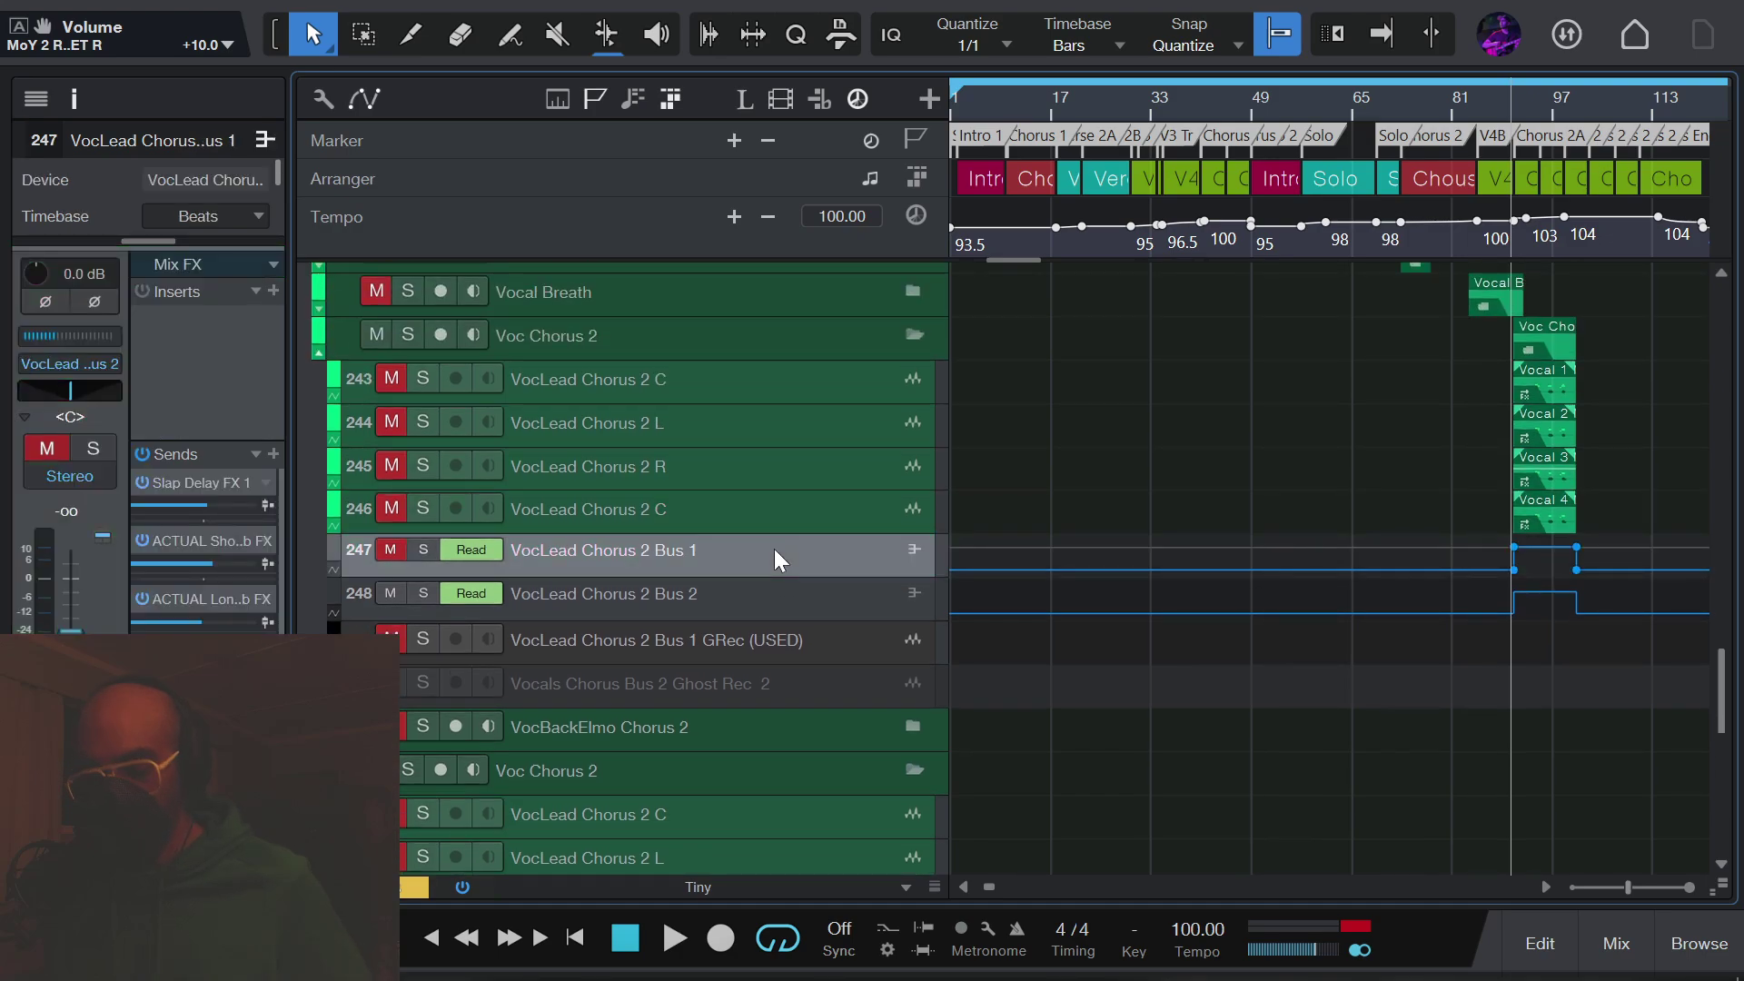
{"action": "scroll", "coordinate": [776, 547], "scroll_direction": "up", "scroll_amount": 1}
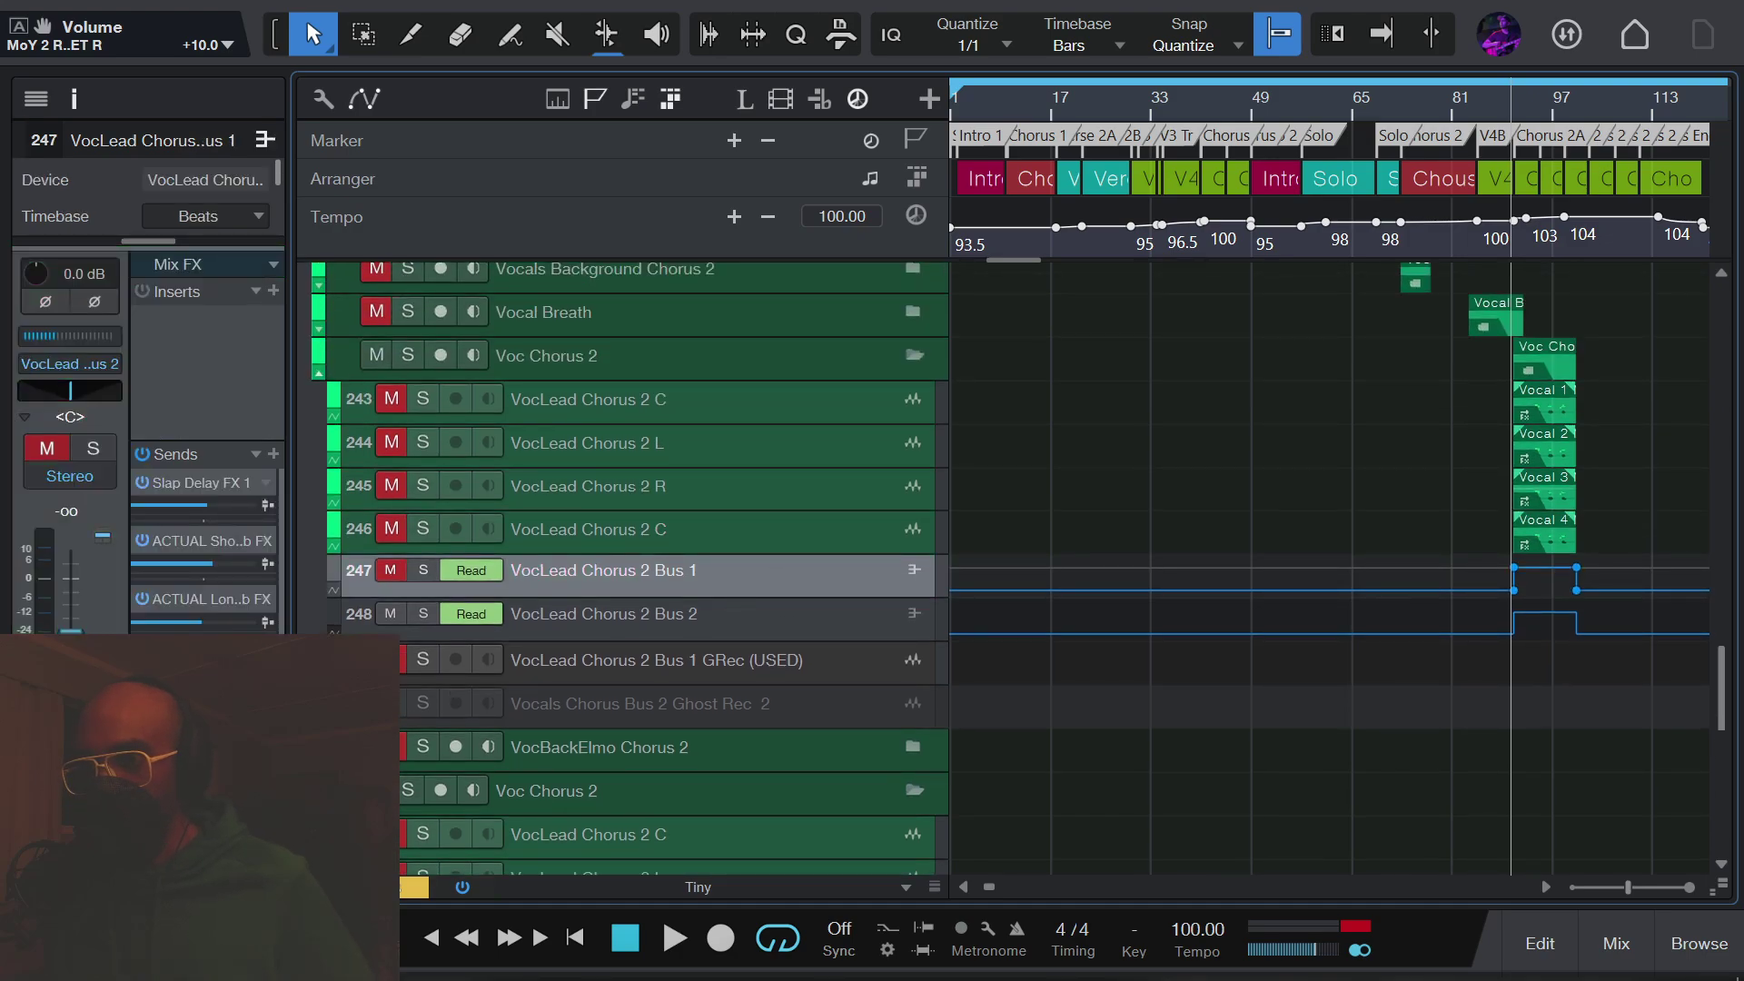
{"action": "left_click", "coordinate": [914, 789]}
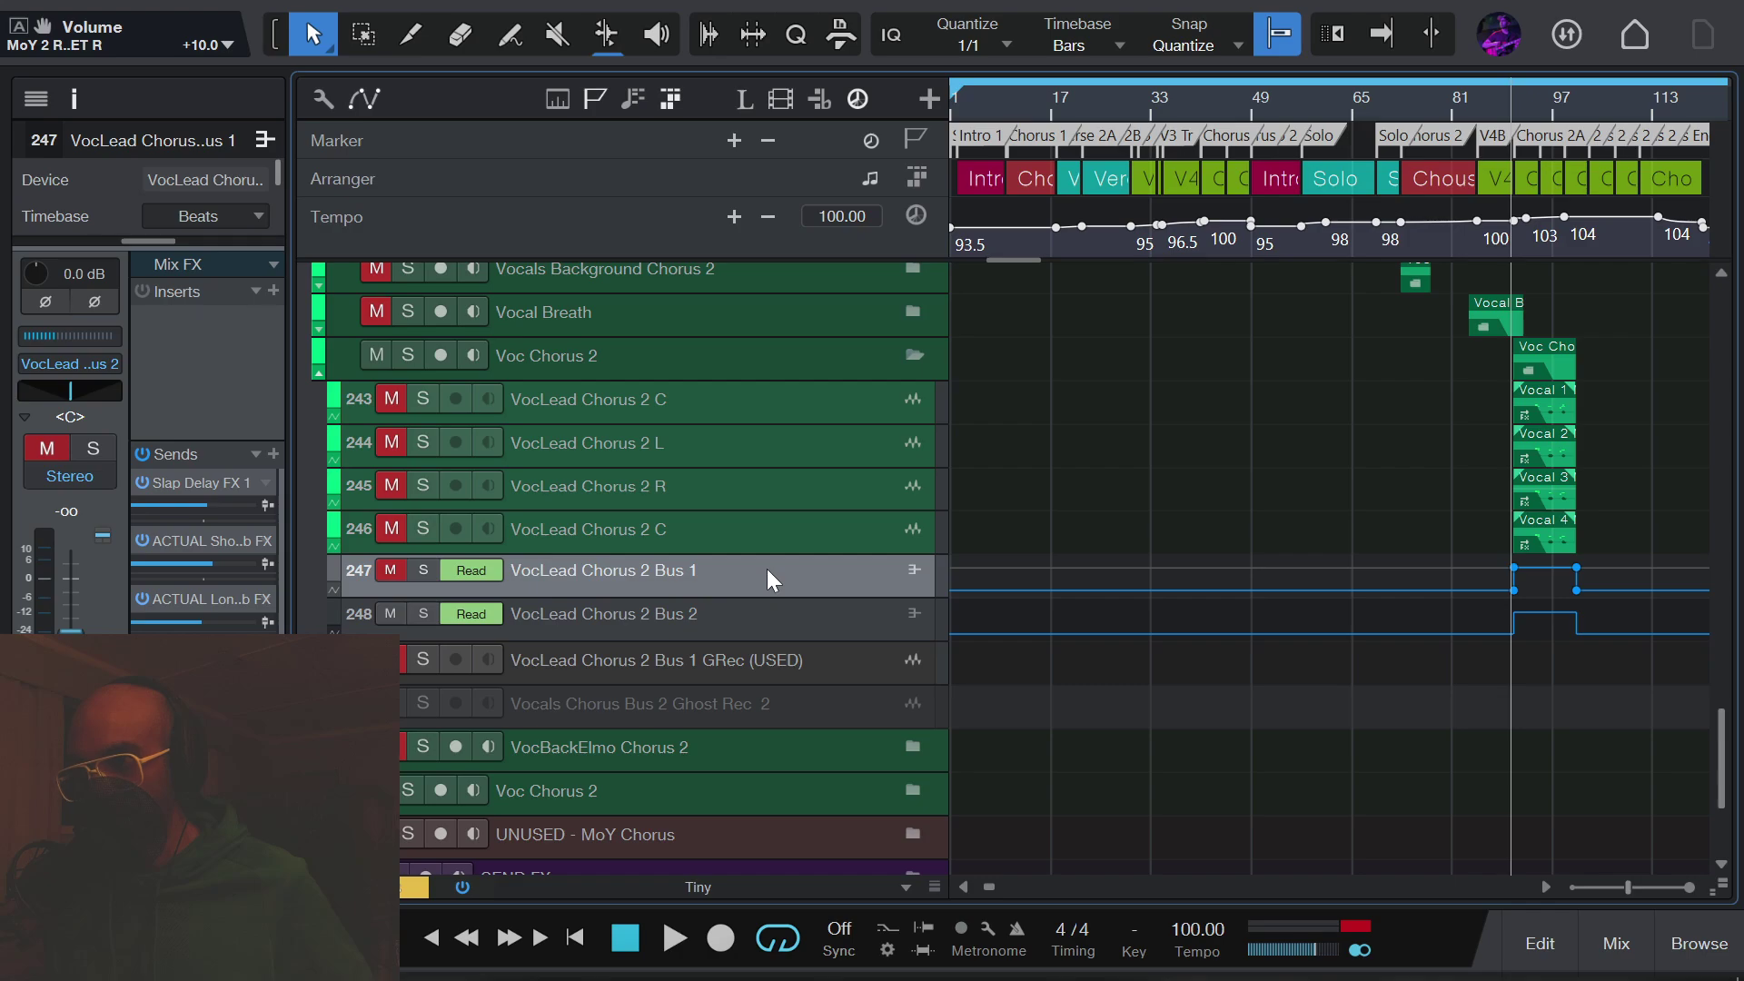
Step: Add two stereo audio tracks named VocLead Chorus 2 Bus 1 (Dummy4preset) beneath the original Bus 1 track, choosing red as their colour
{"action": "left_click", "coordinate": [694, 622]}
{"action": "left_click", "coordinate": [714, 571]}
{"action": "key", "text": "t"}
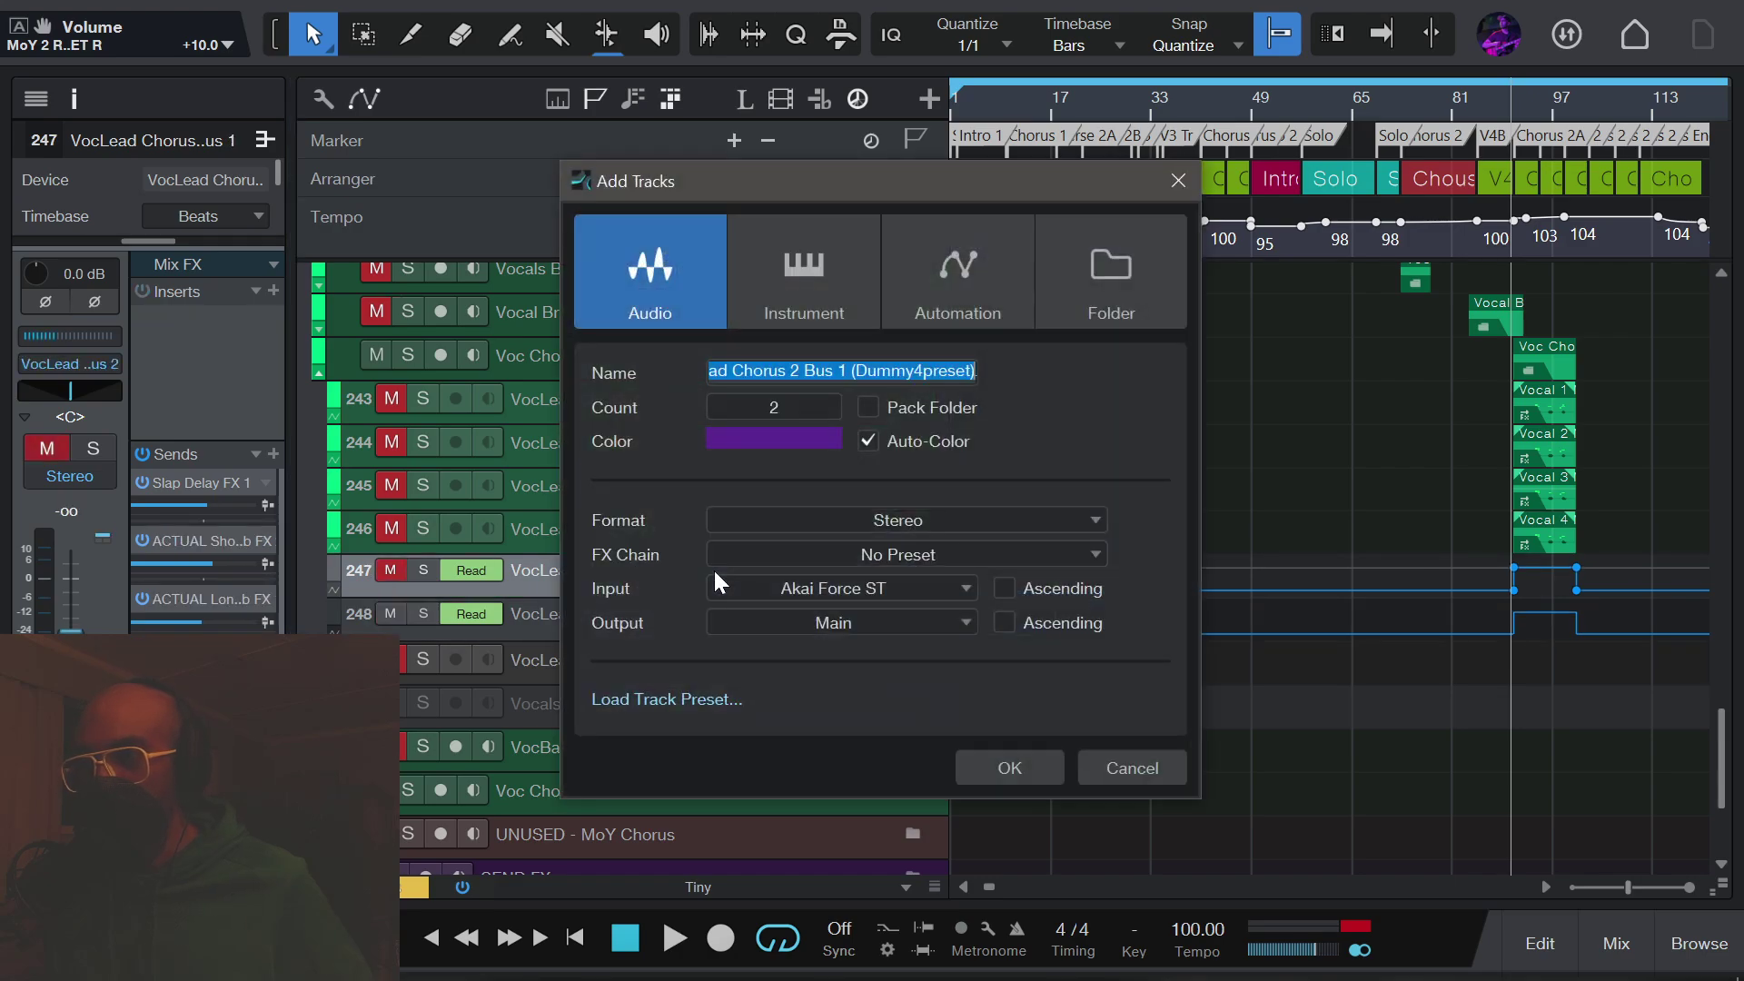
{"action": "key", "text": "Home"}
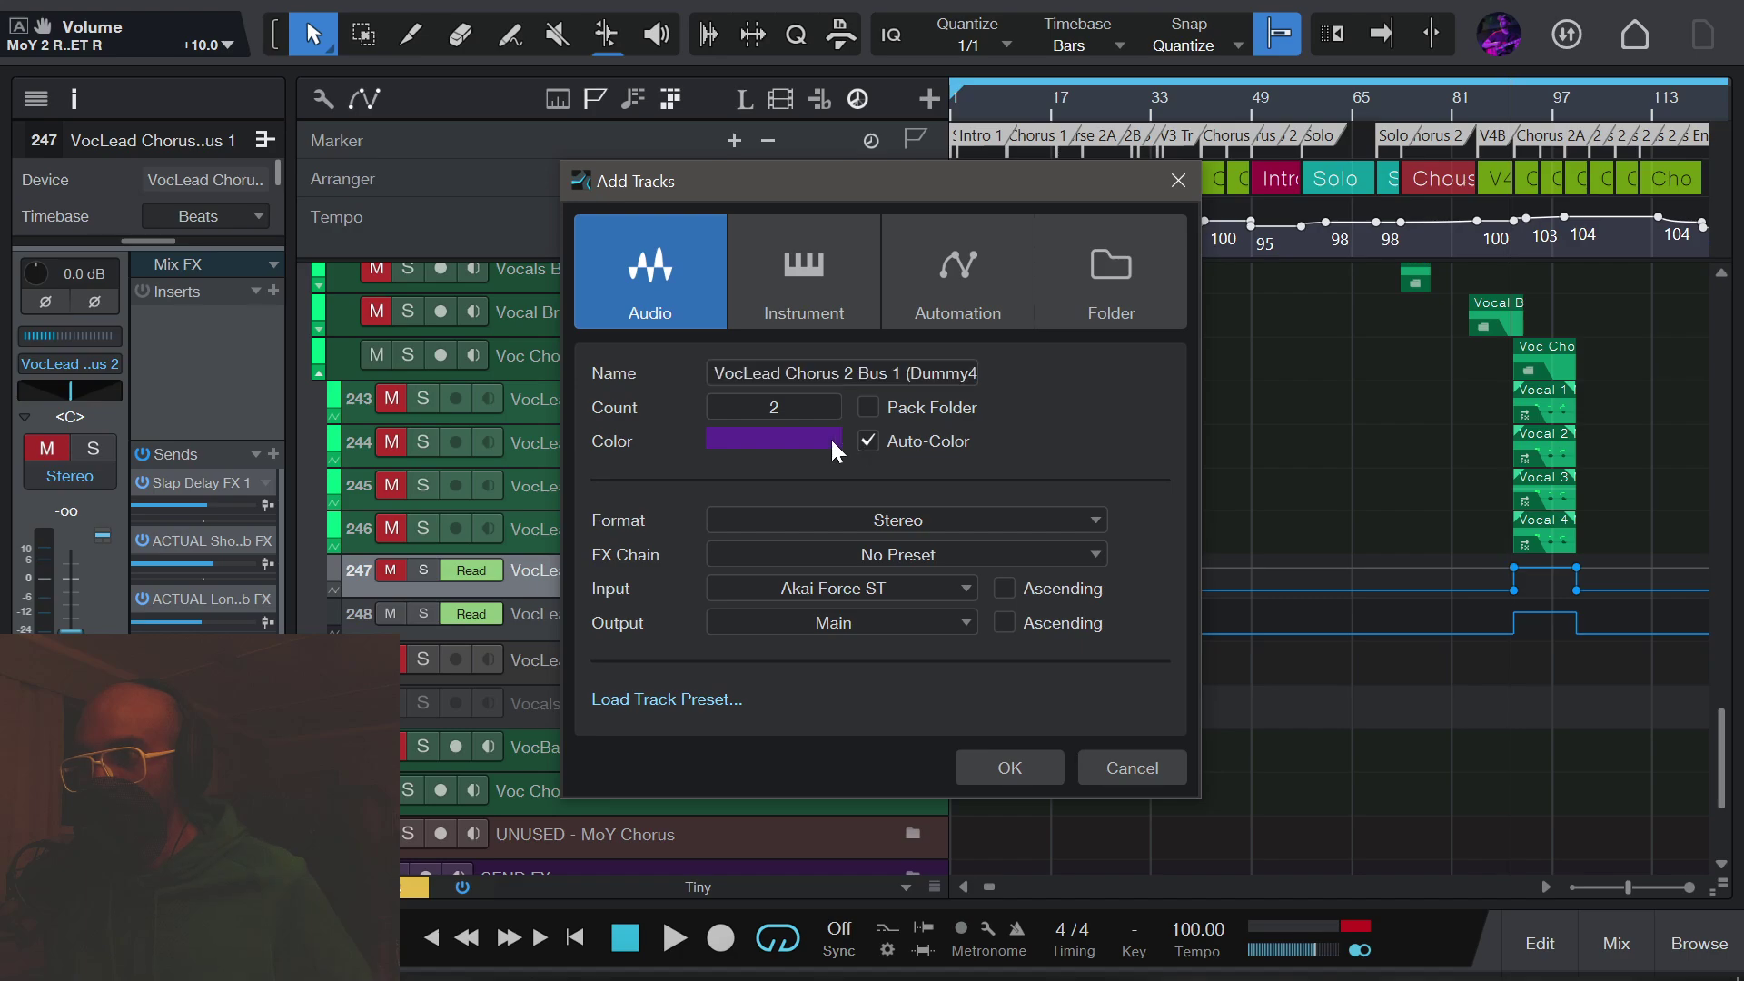
{"action": "left_click", "coordinate": [809, 438]}
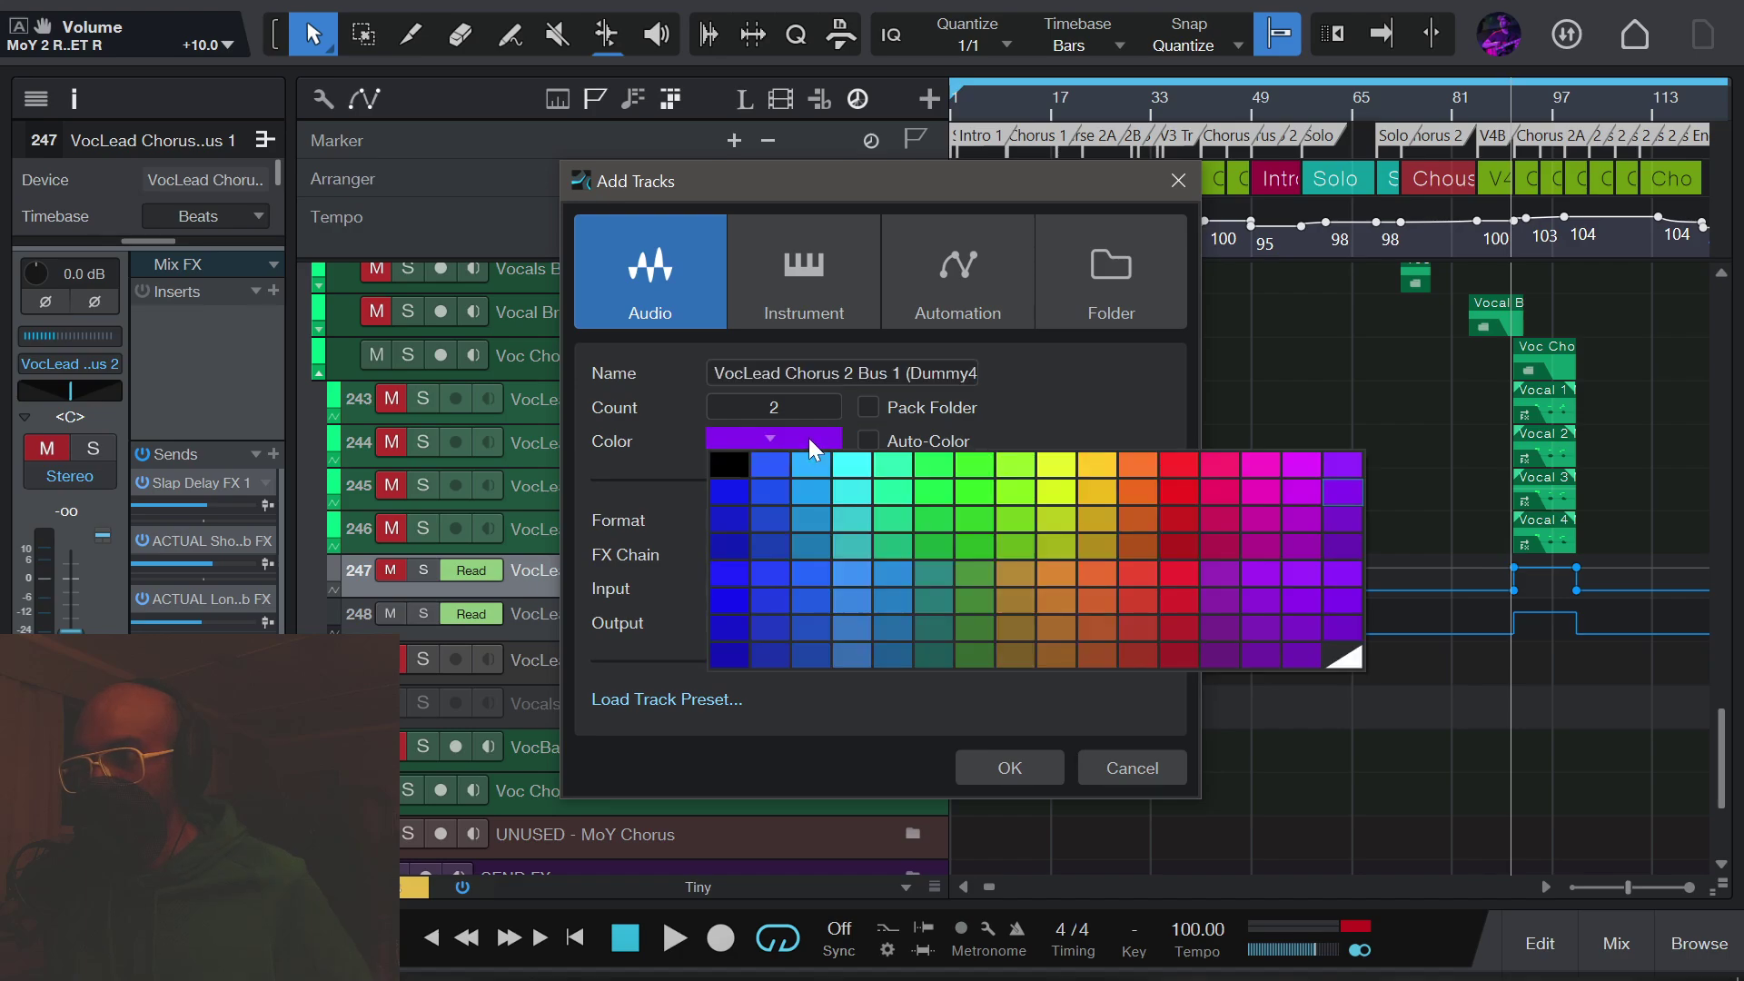
{"action": "left_click", "coordinate": [1186, 465]}
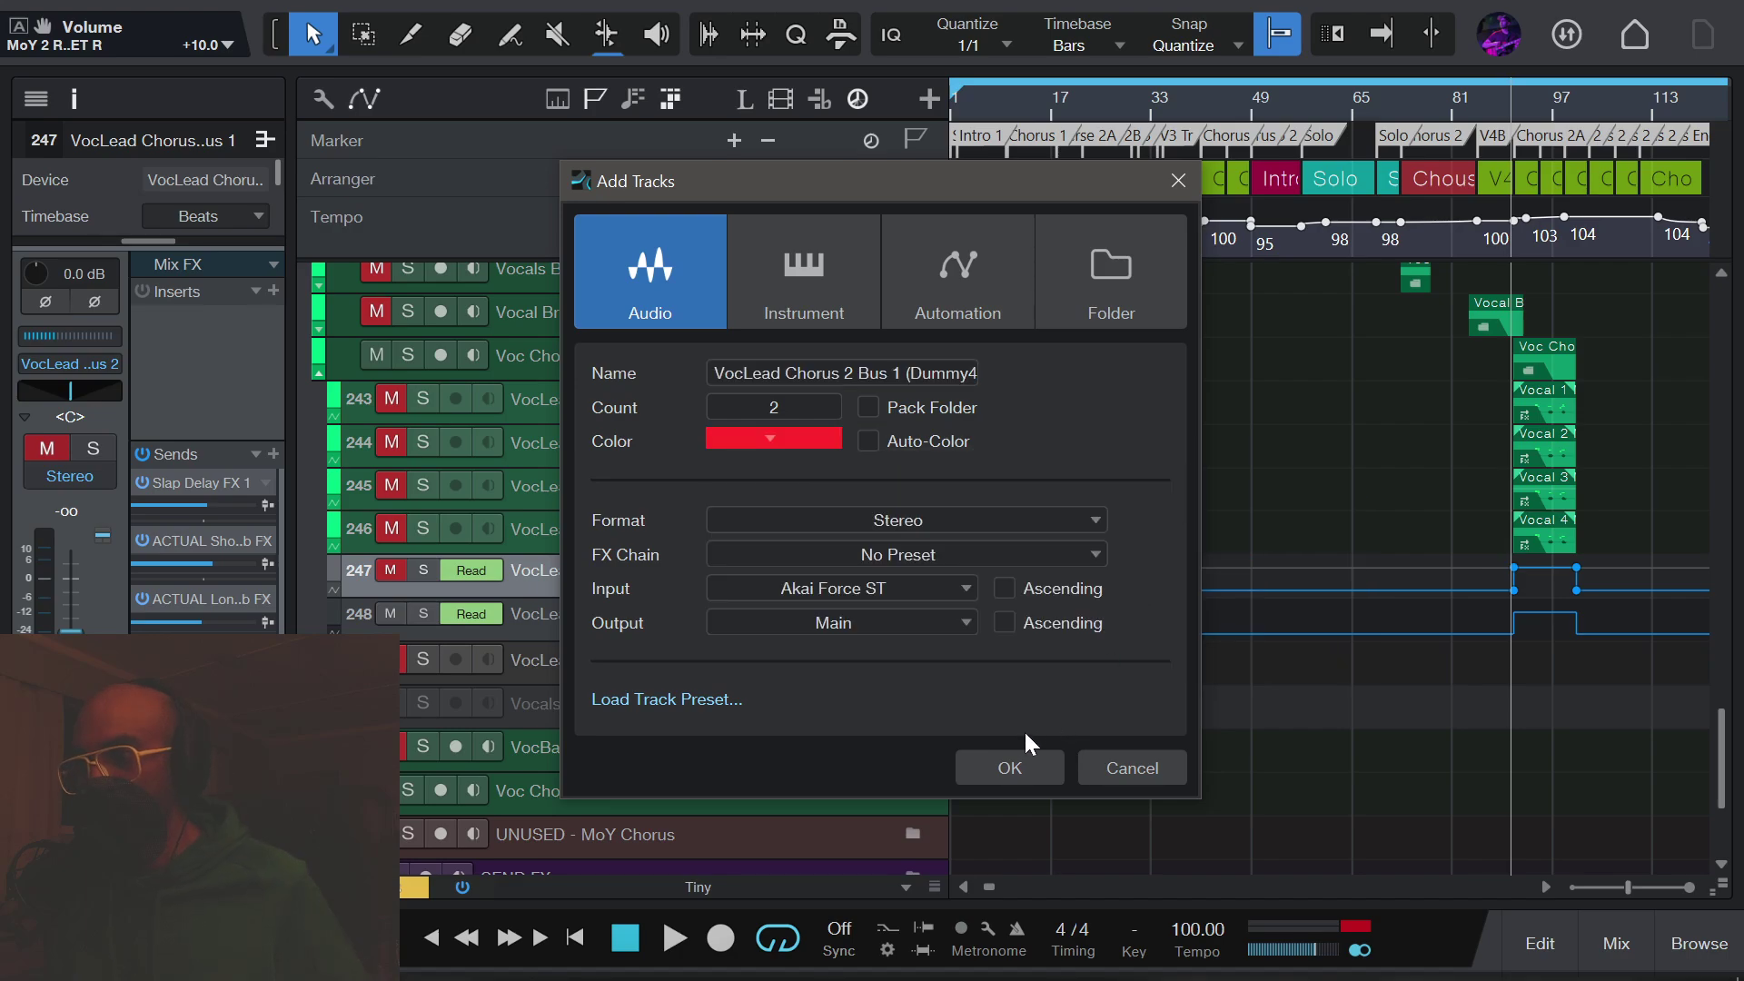
{"action": "left_click", "coordinate": [1002, 765]}
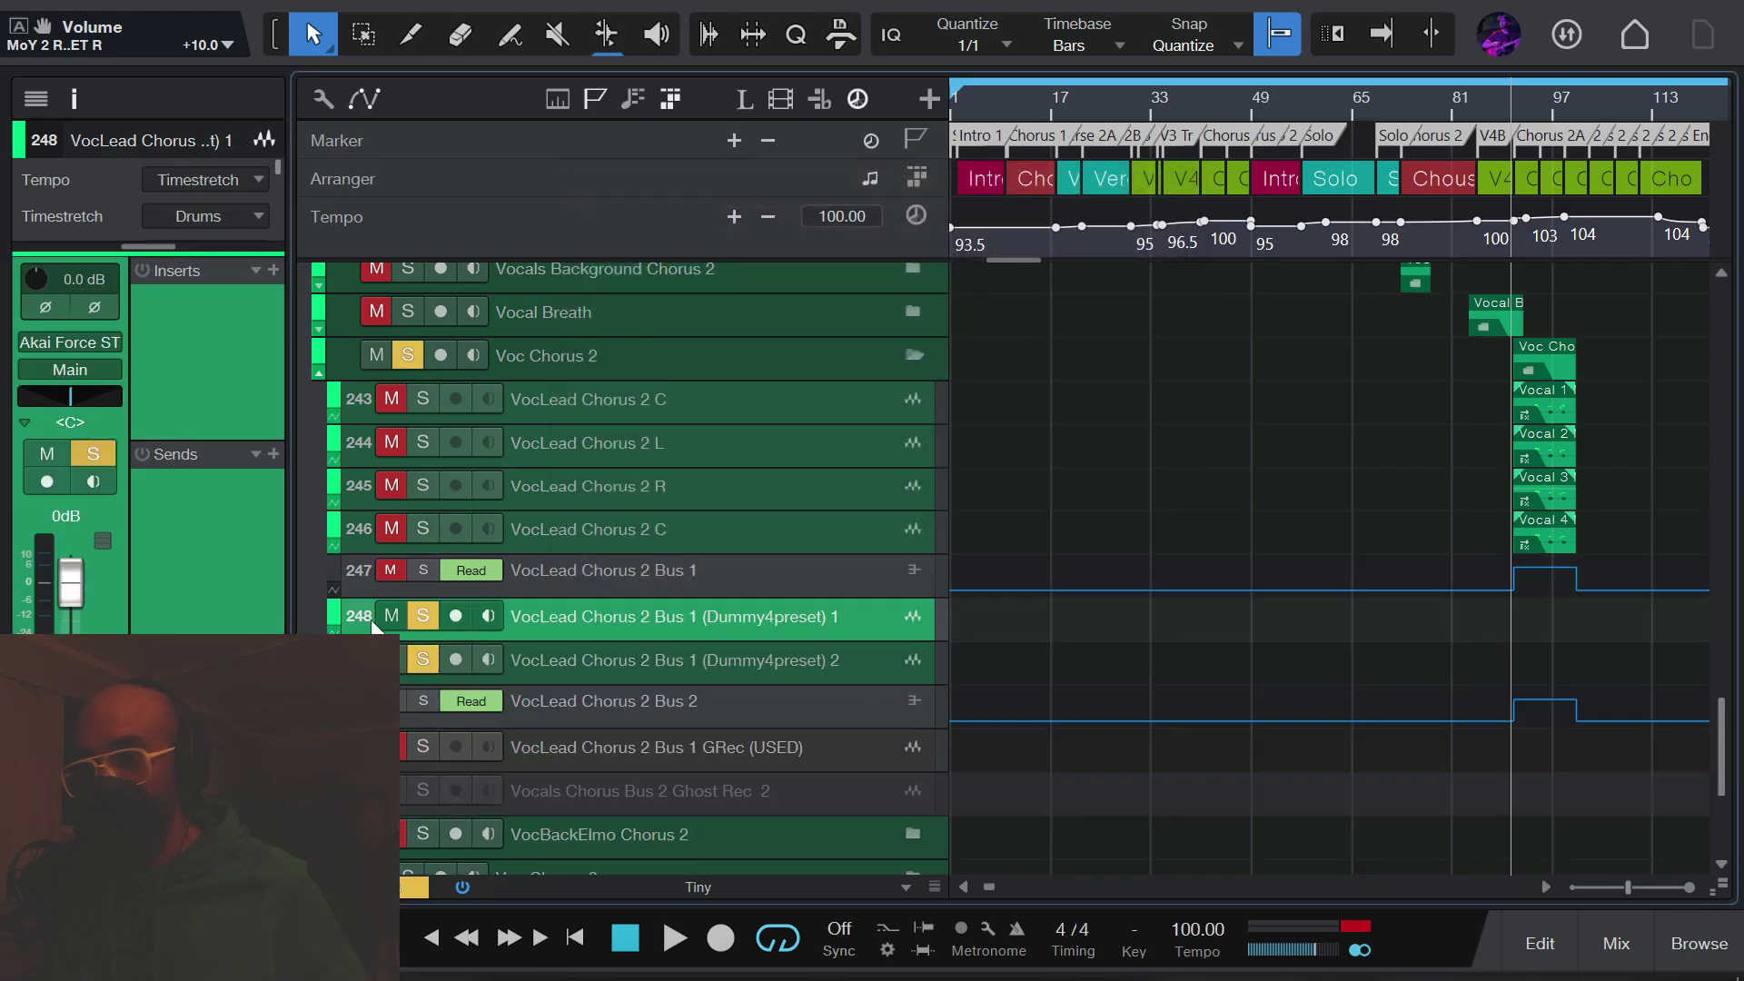
Step: Colour both Dummy4preset tracks red and move the second one directly beneath the VocLead Chorus 2 Bus 2 track
{"action": "left_click", "coordinate": [329, 612]}
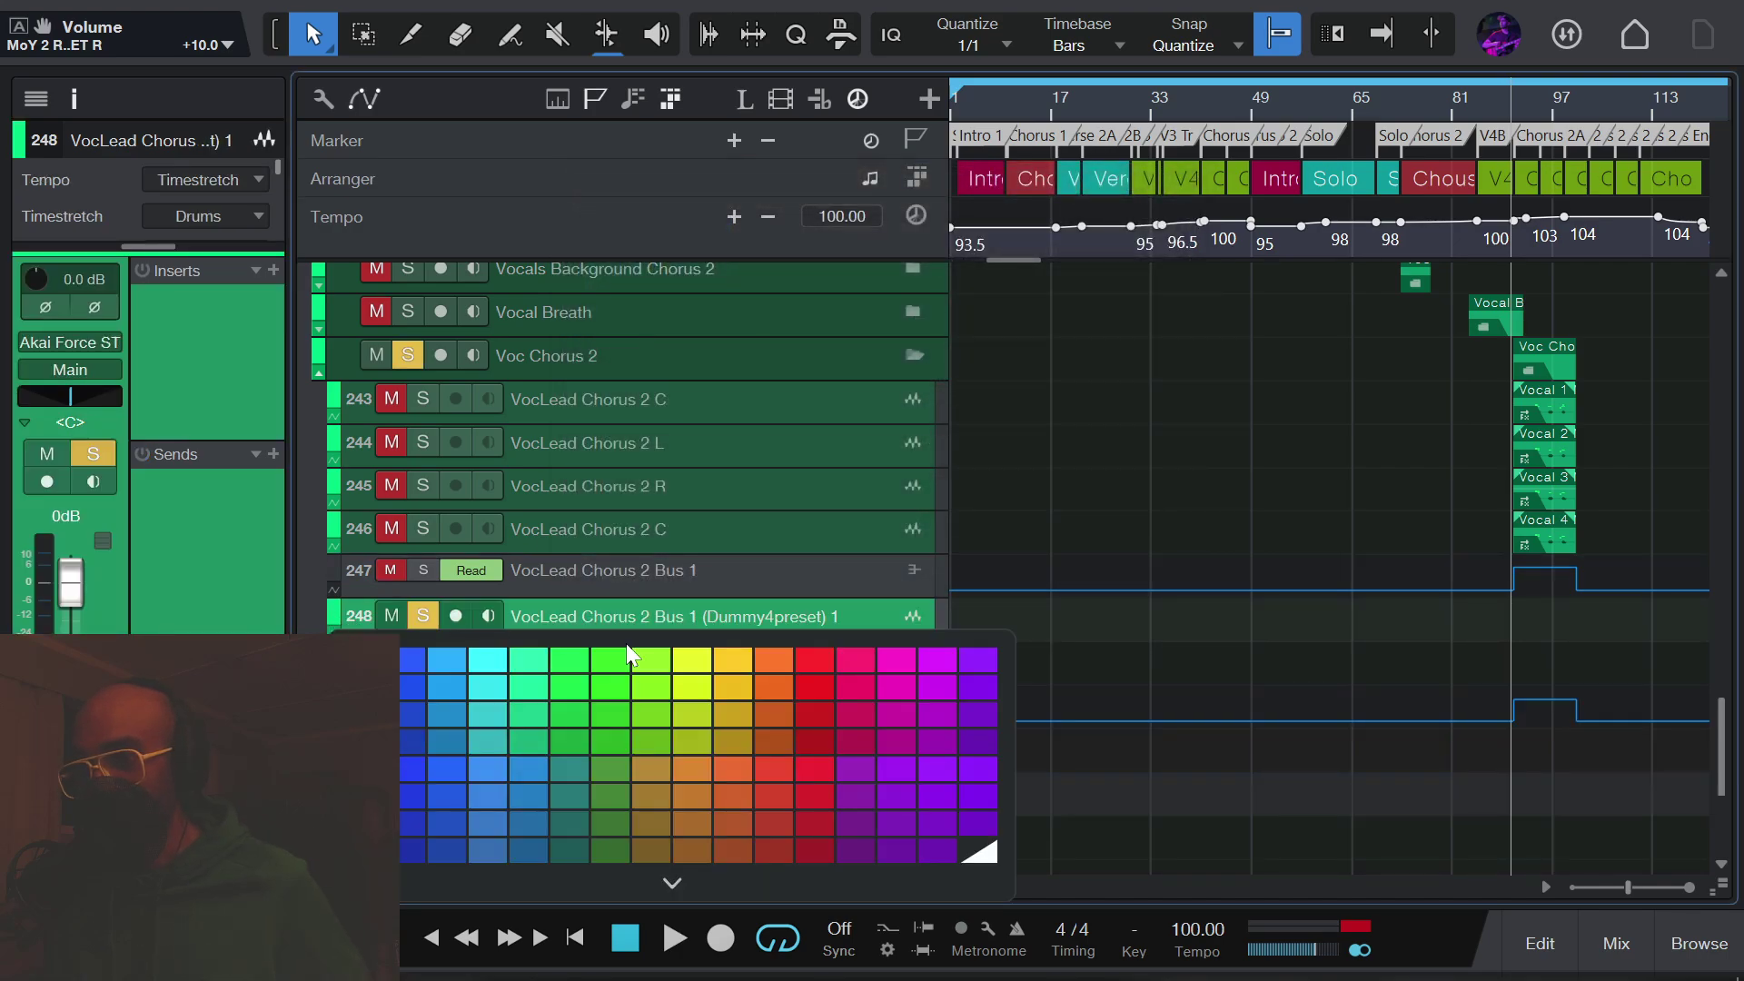
{"action": "left_click", "coordinate": [832, 673]}
{"action": "left_click", "coordinate": [329, 659]}
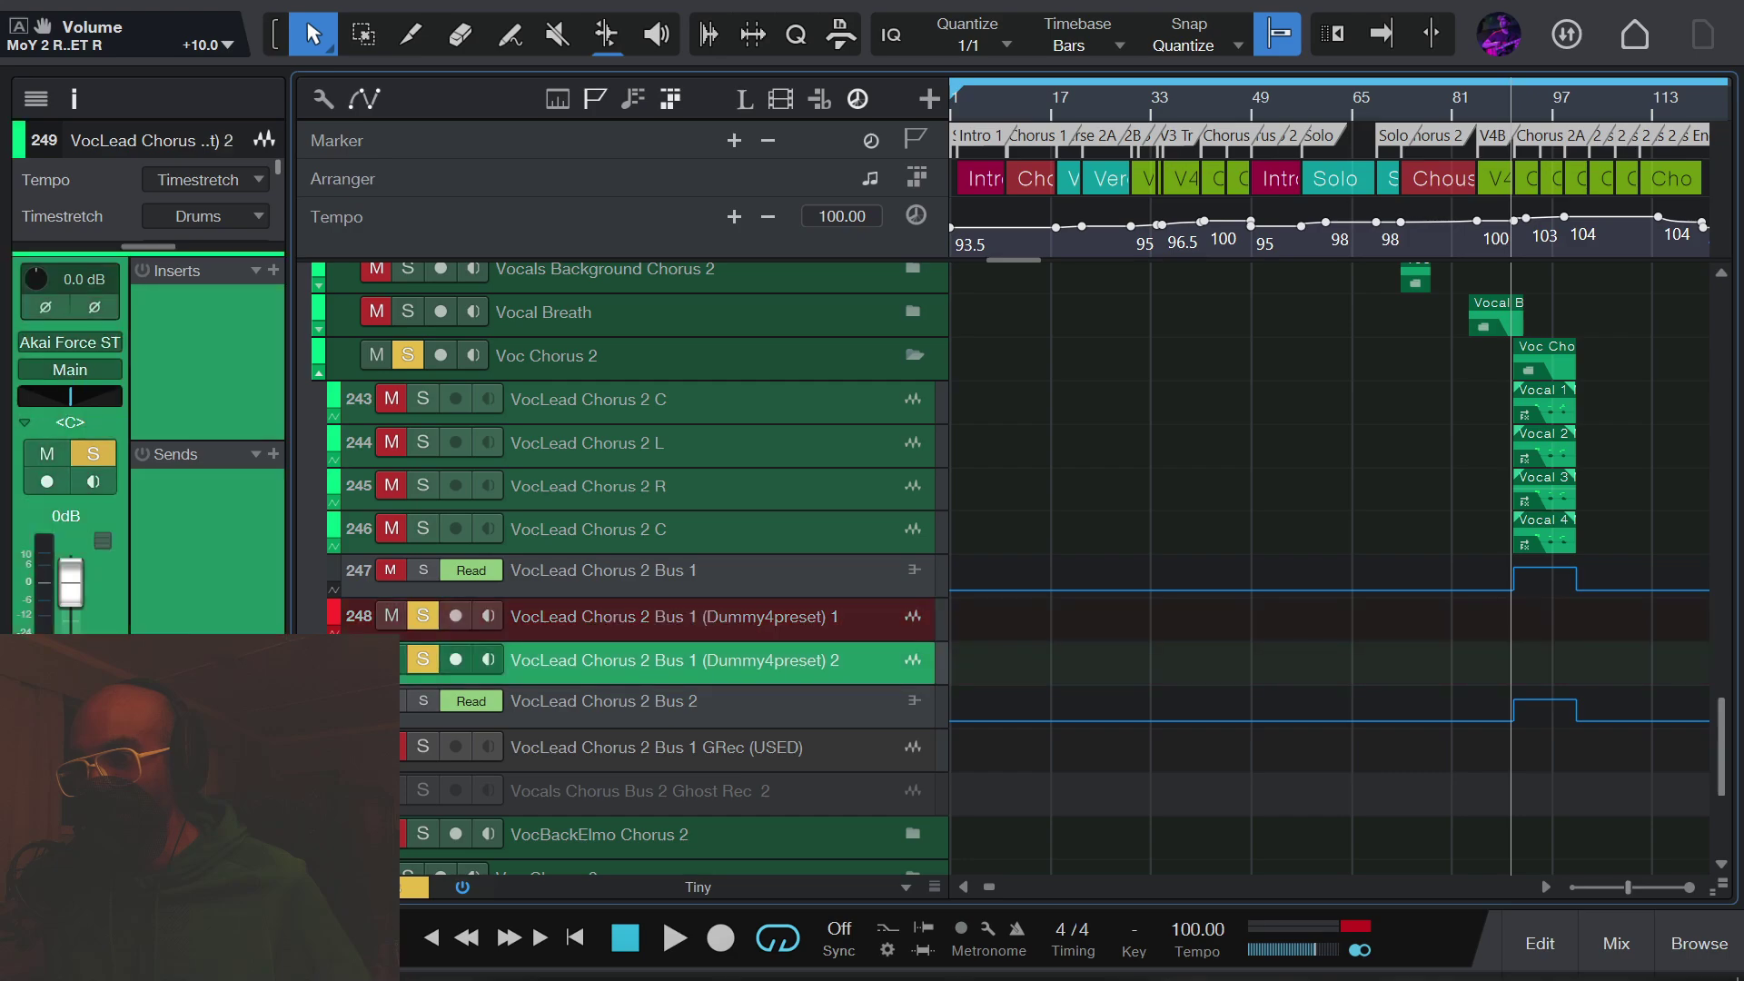
{"action": "left_click", "coordinate": [818, 701]}
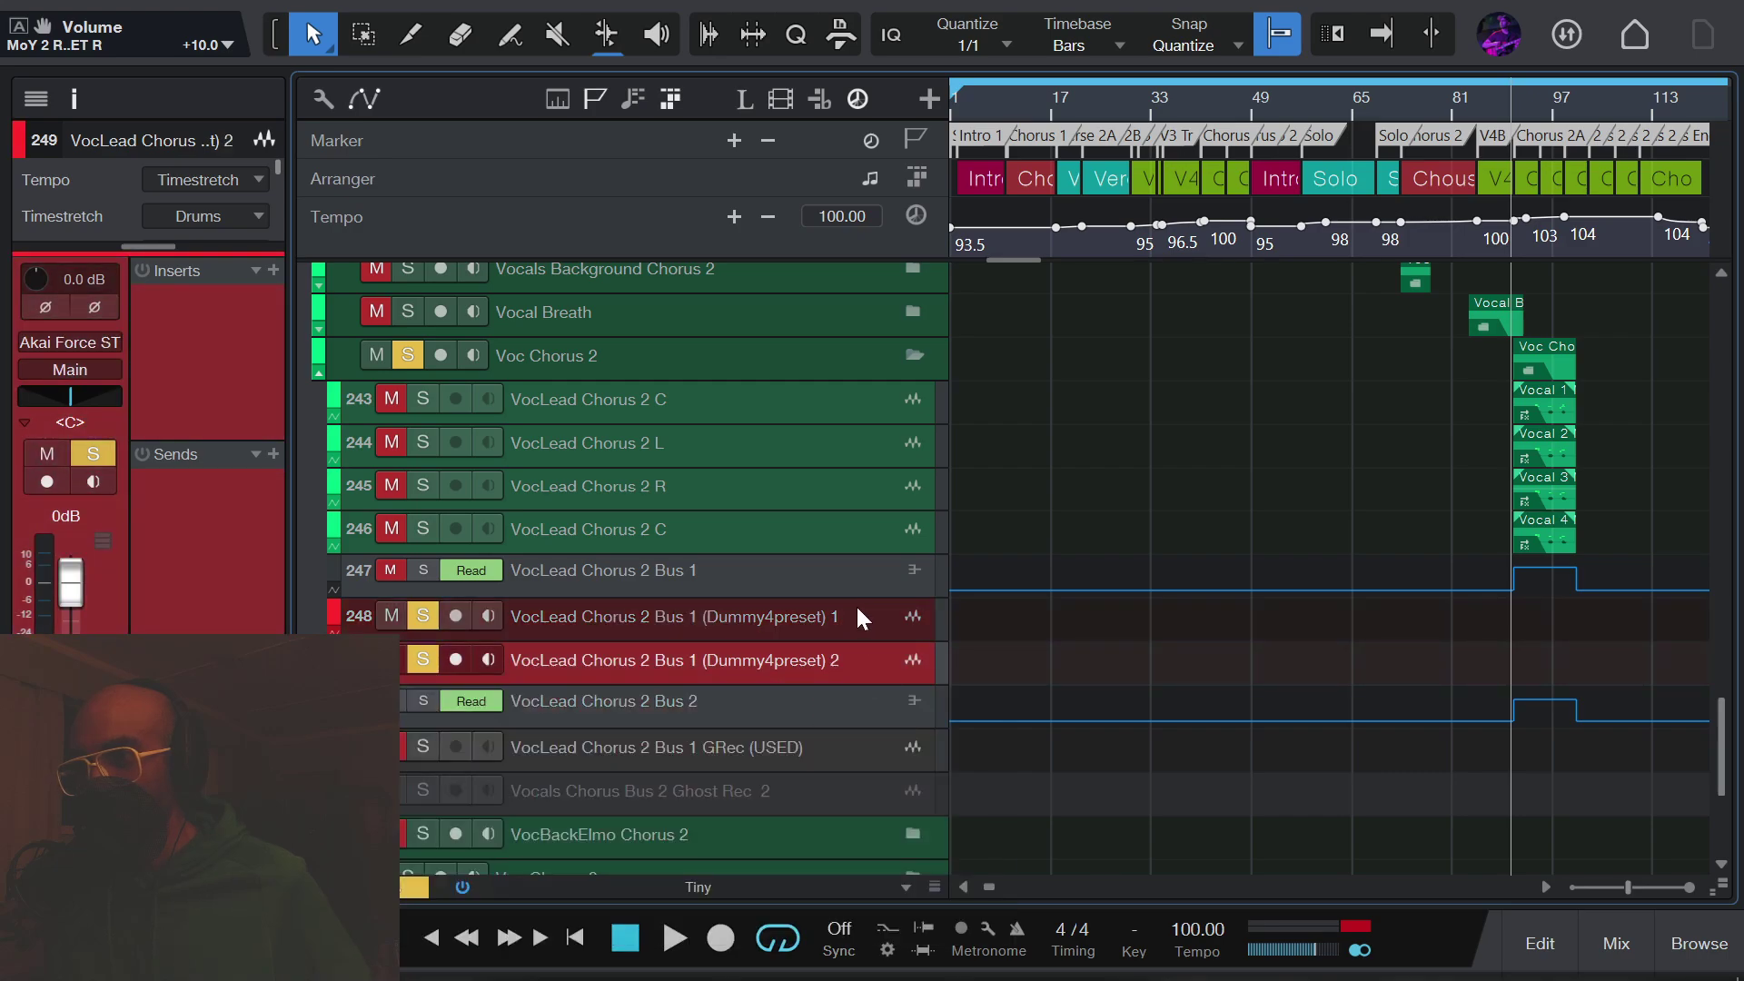
{"action": "left_click_drag", "start_coordinate": [859, 663], "coordinate": [857, 721]}
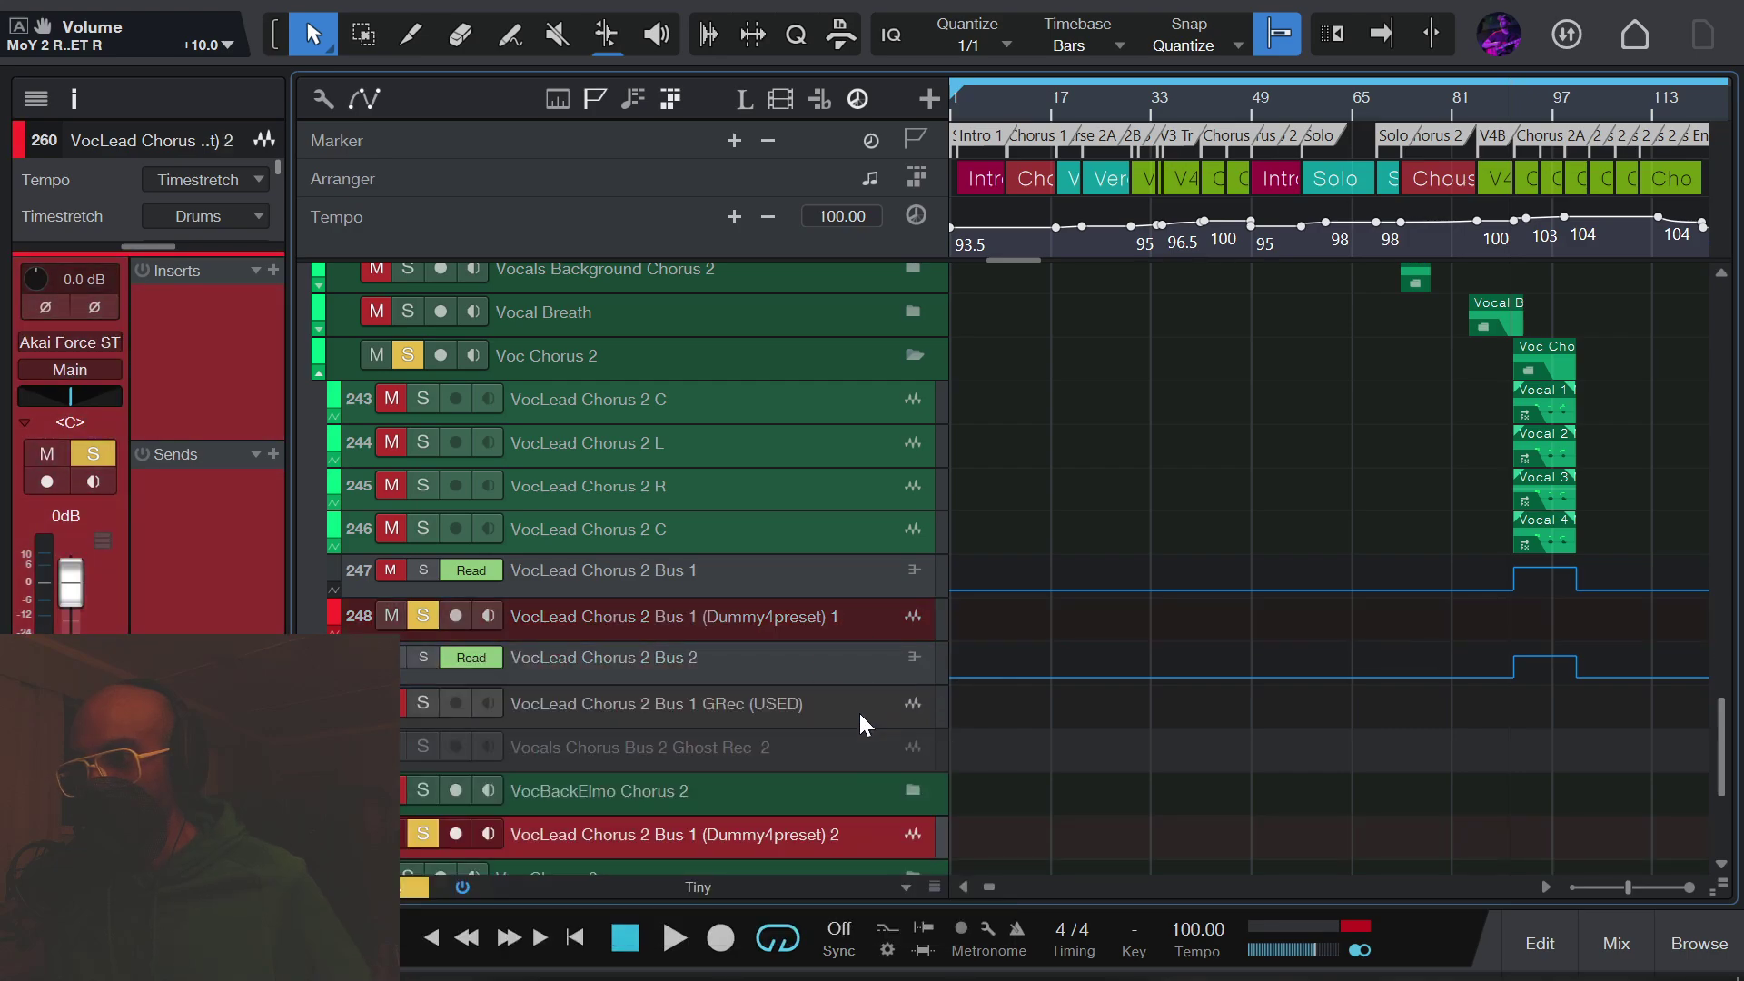
{"action": "left_click_drag", "start_coordinate": [832, 841], "coordinate": [831, 701]}
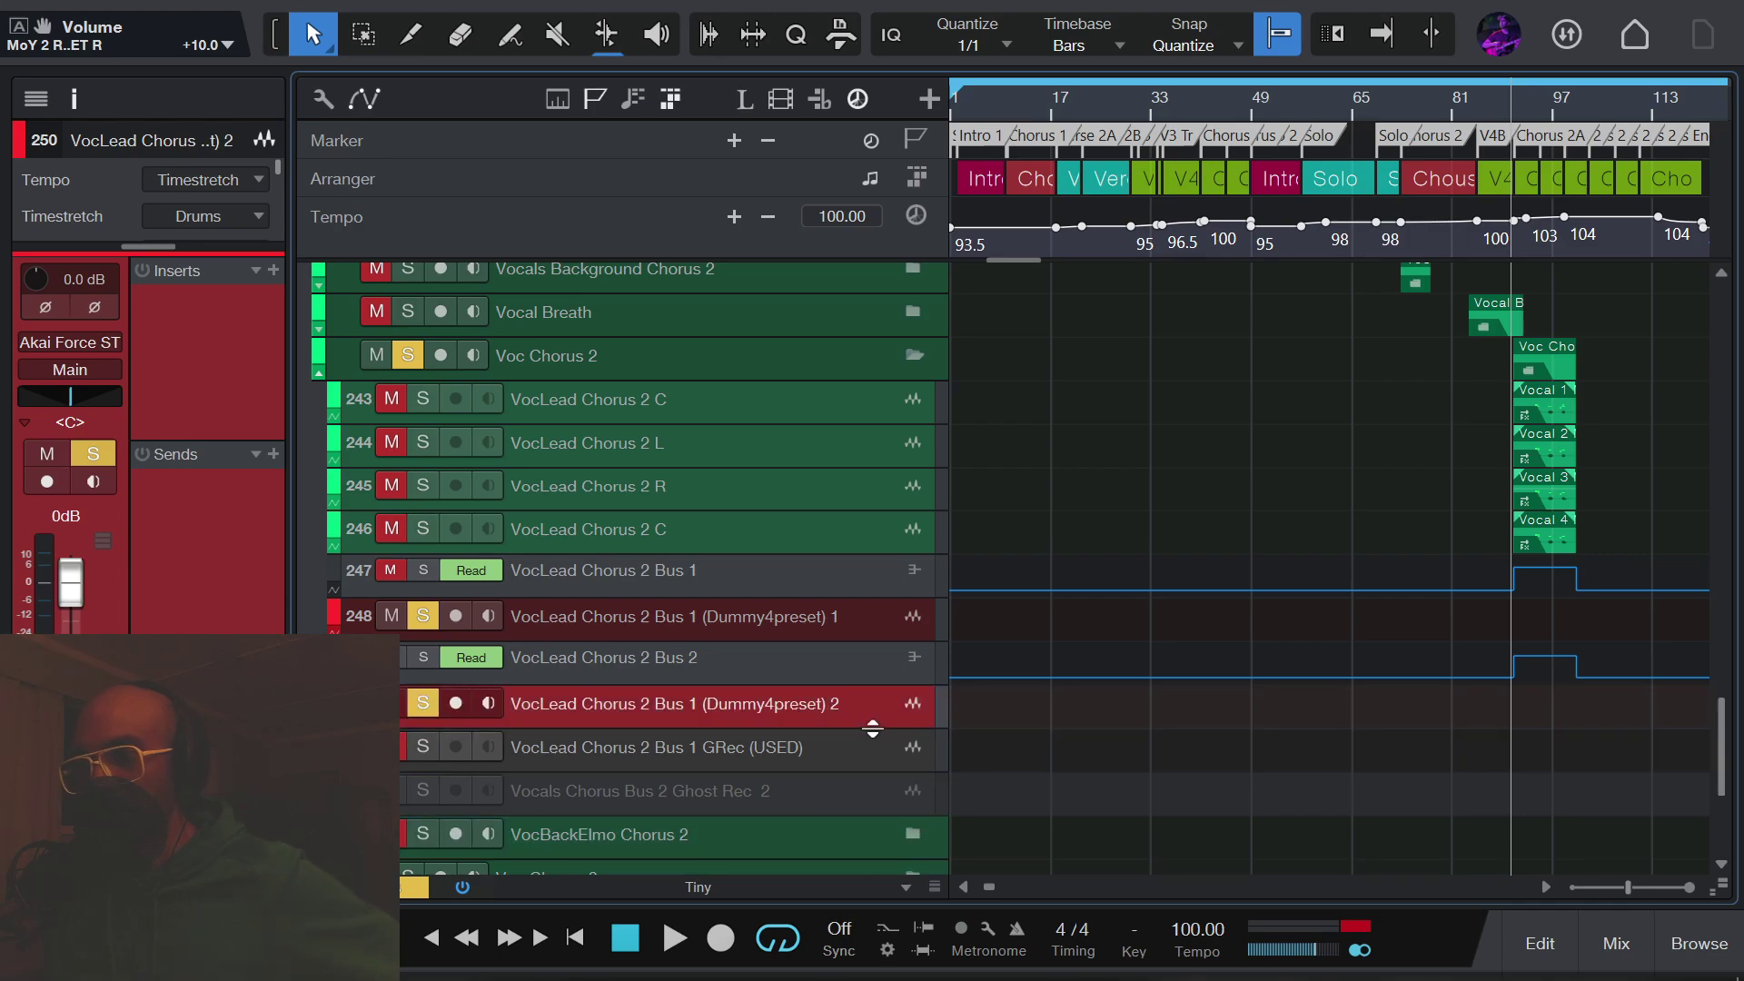
Step: Copy all sends from VocLead Chorus 2 Bus 1 to the first Dummy4preset track
{"action": "scroll", "coordinate": [872, 723], "scroll_direction": "down", "scroll_amount": 1}
{"action": "scroll", "coordinate": [877, 732], "scroll_direction": "down", "scroll_amount": 1}
{"action": "left_click", "coordinate": [792, 527]}
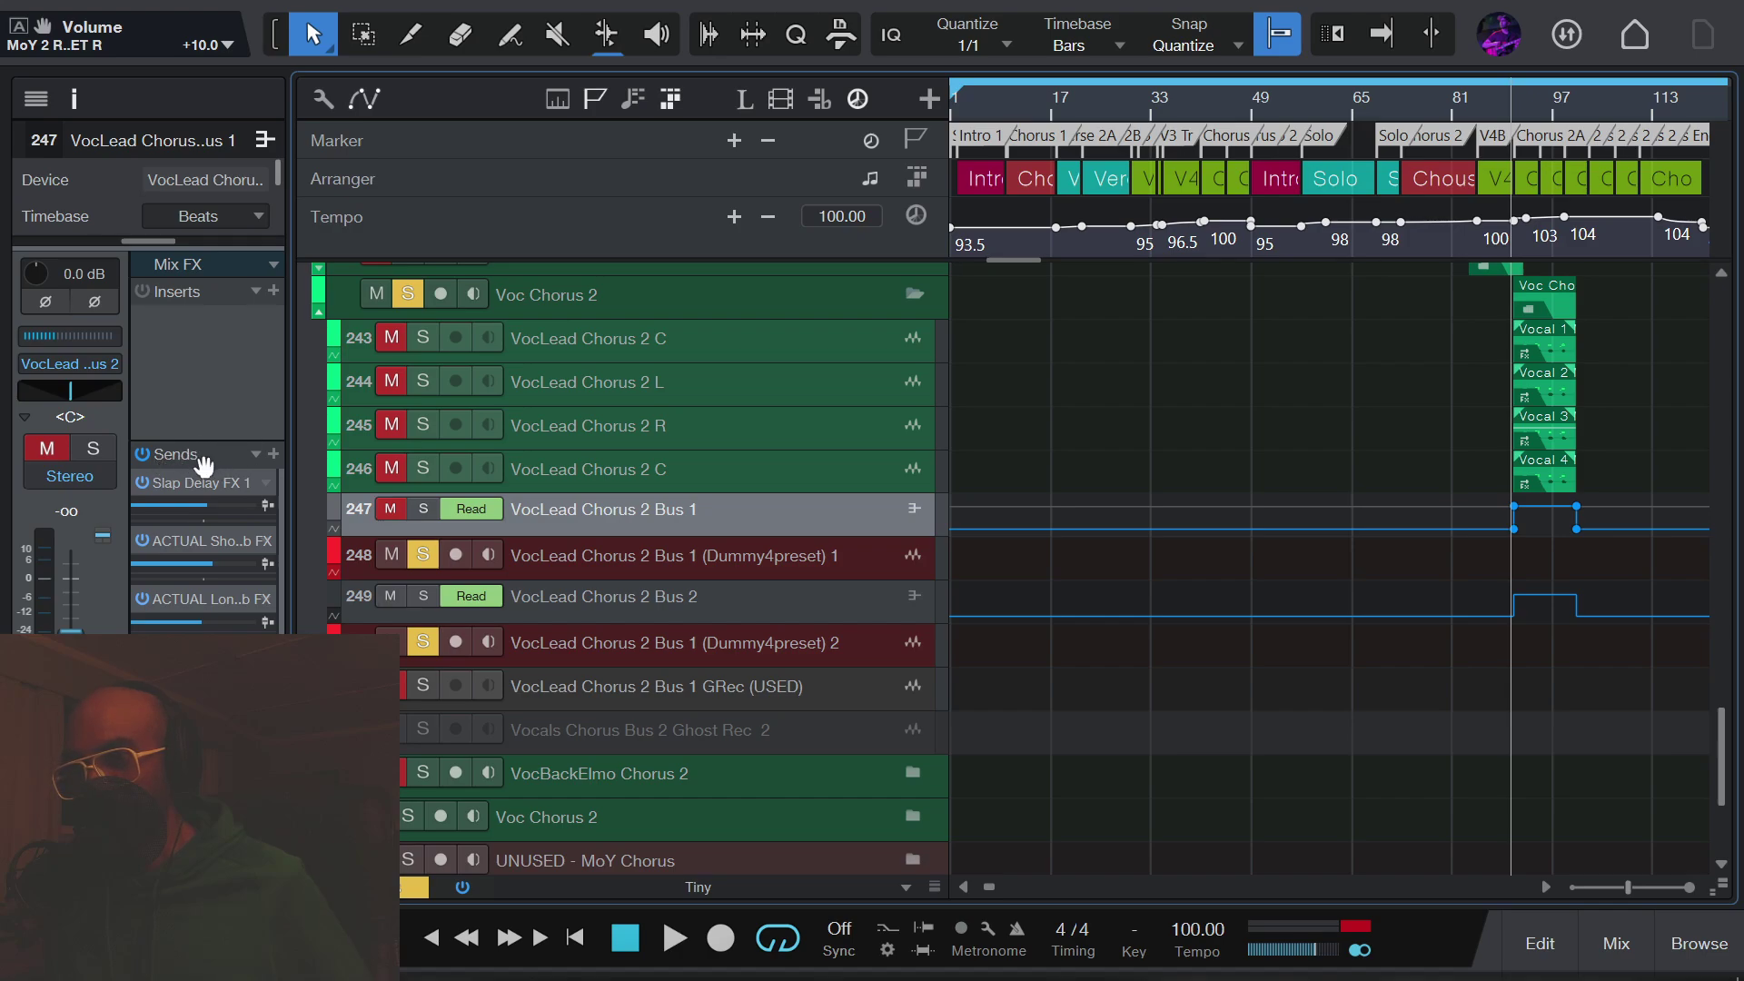
{"action": "left_click_drag", "start_coordinate": [164, 463], "coordinate": [567, 553]}
{"action": "left_click", "coordinate": [567, 552]}
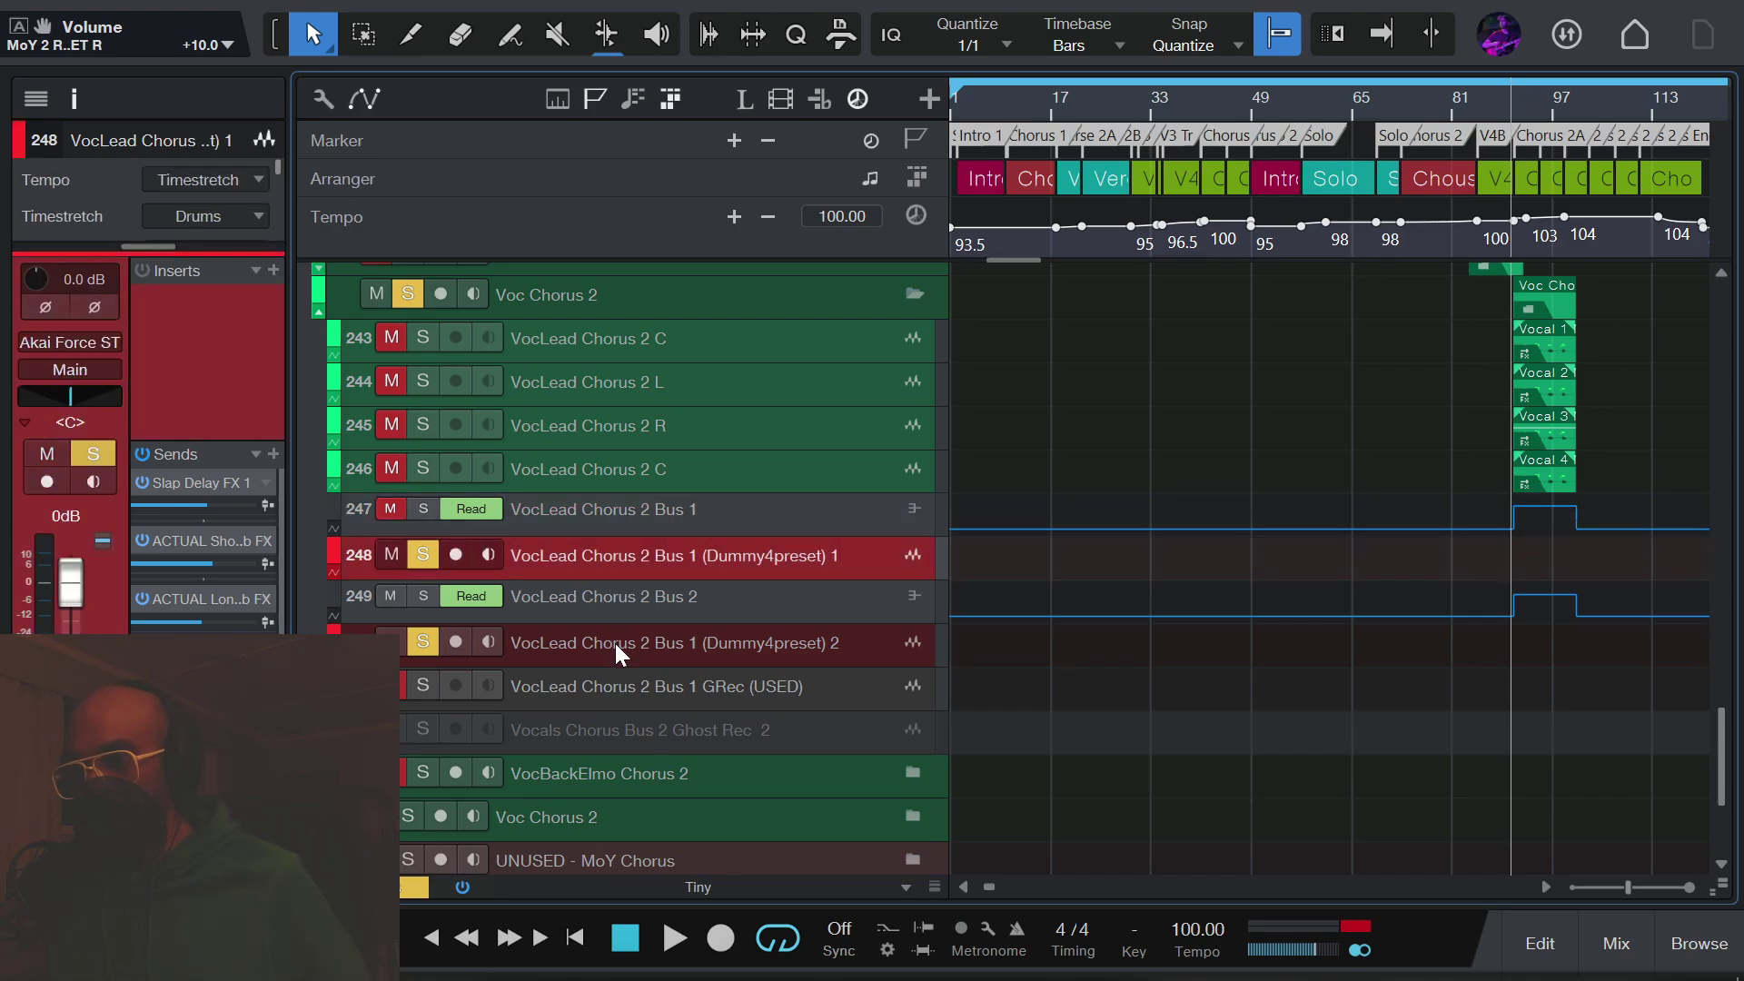
Step: Copy the inserts and sends from VocLead Chorus 2 Bus 2 to the second Dummy4preset track
{"action": "left_click", "coordinate": [594, 601]}
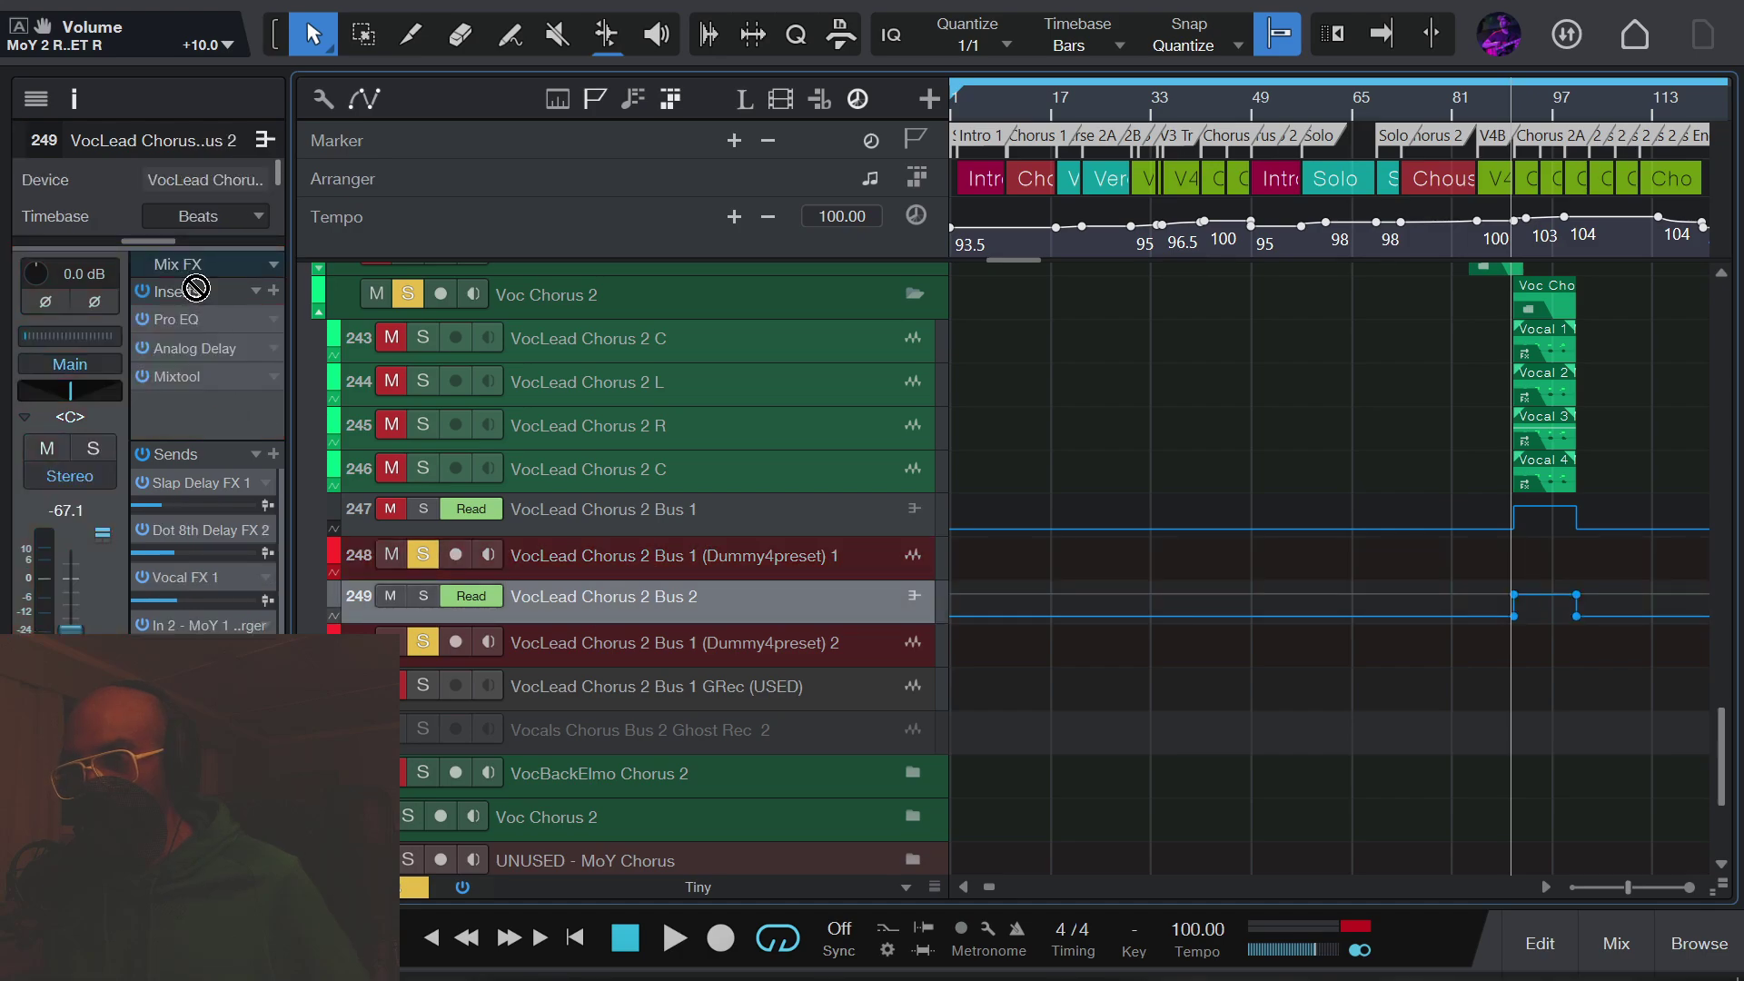
{"action": "left_click_drag", "start_coordinate": [187, 292], "coordinate": [632, 647]}
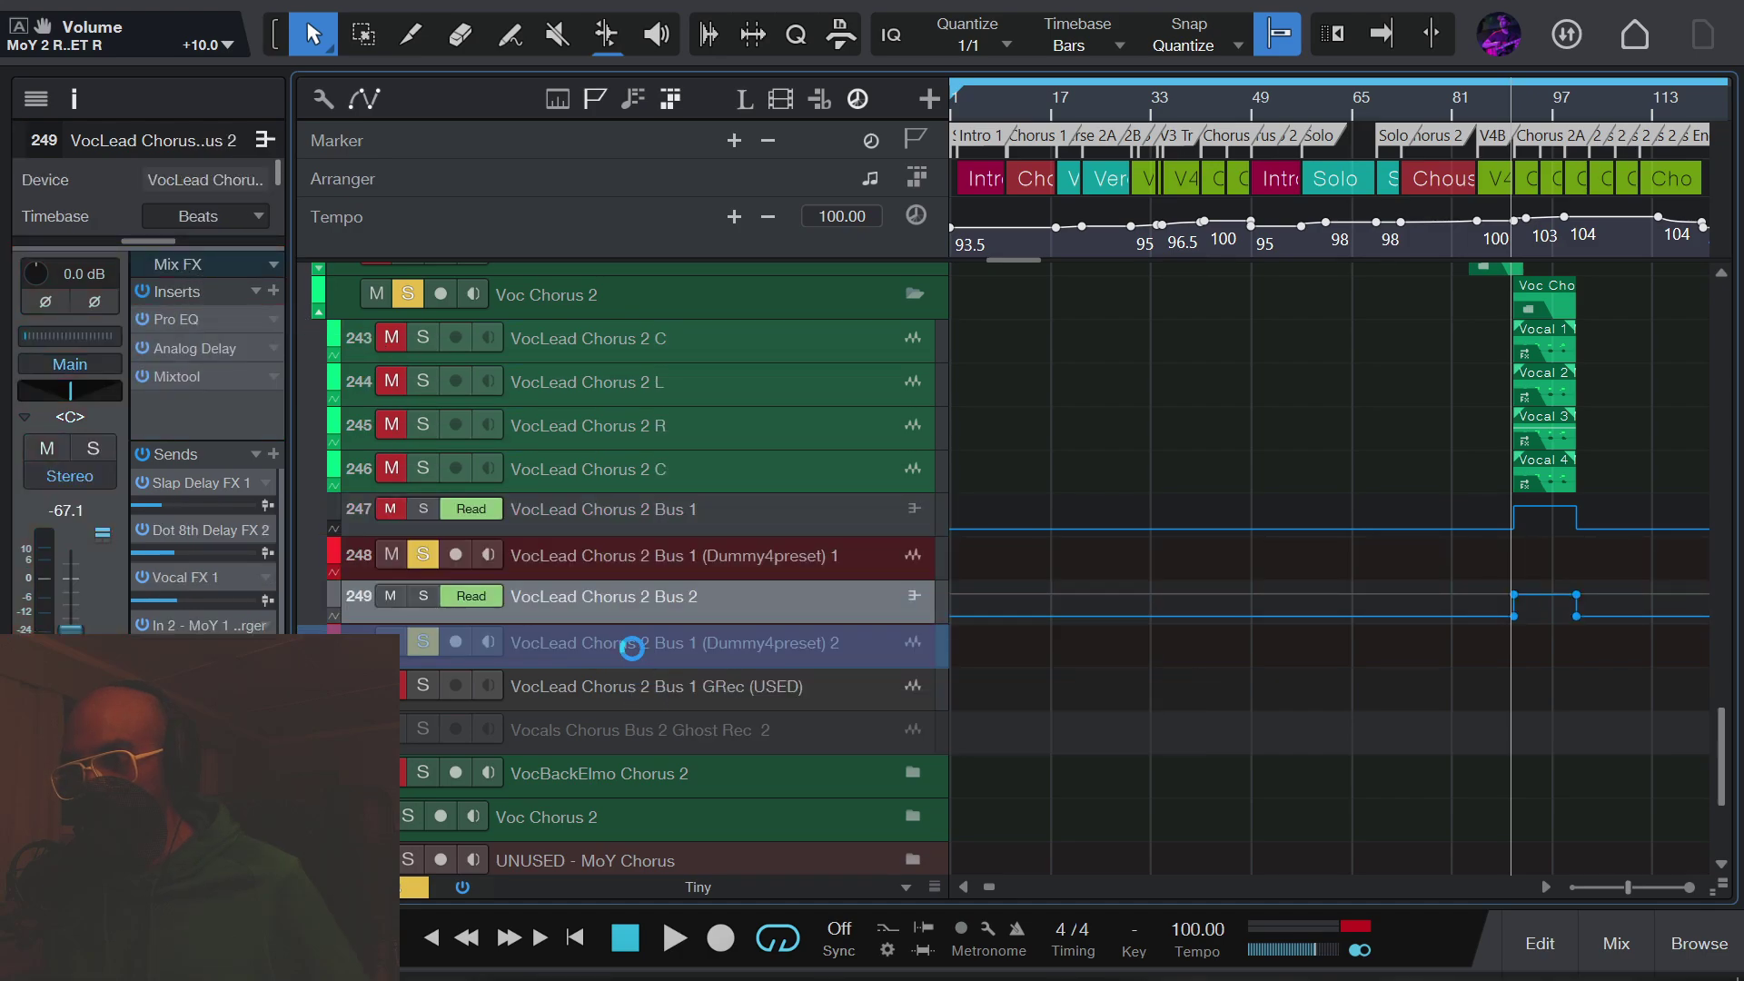
{"action": "left_click", "coordinate": [1120, 141]}
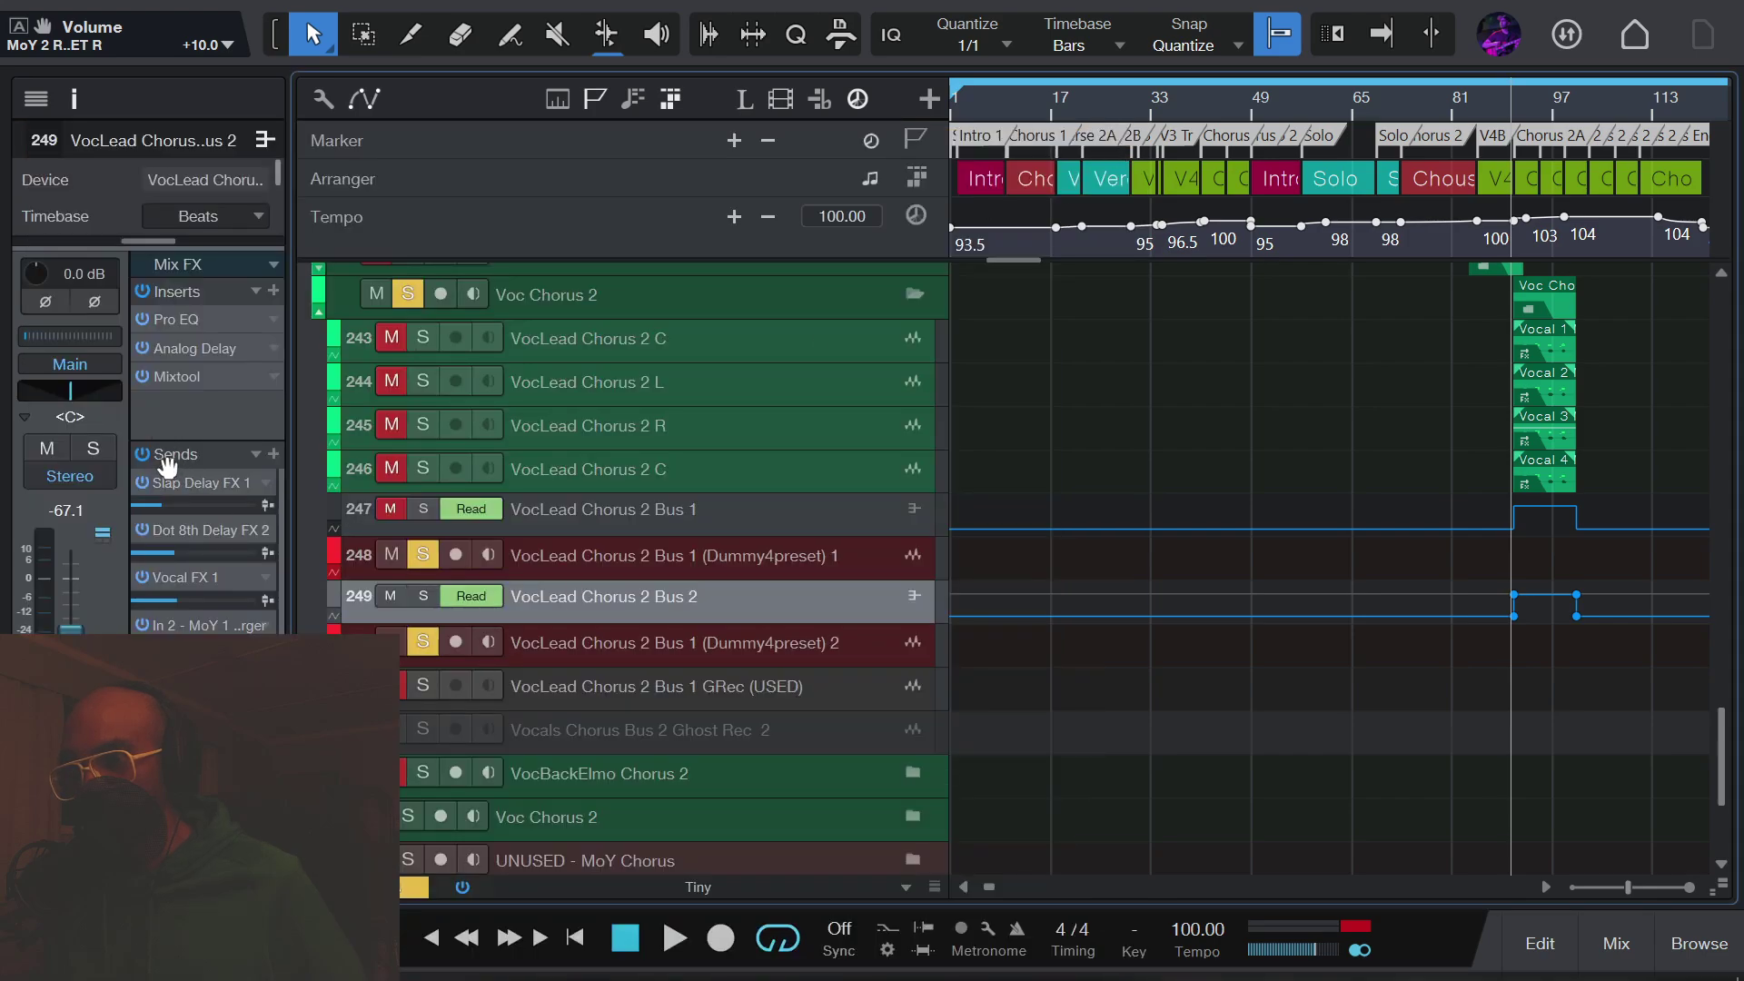
{"action": "left_click_drag", "start_coordinate": [164, 458], "coordinate": [542, 646]}
{"action": "left_click", "coordinate": [541, 647]}
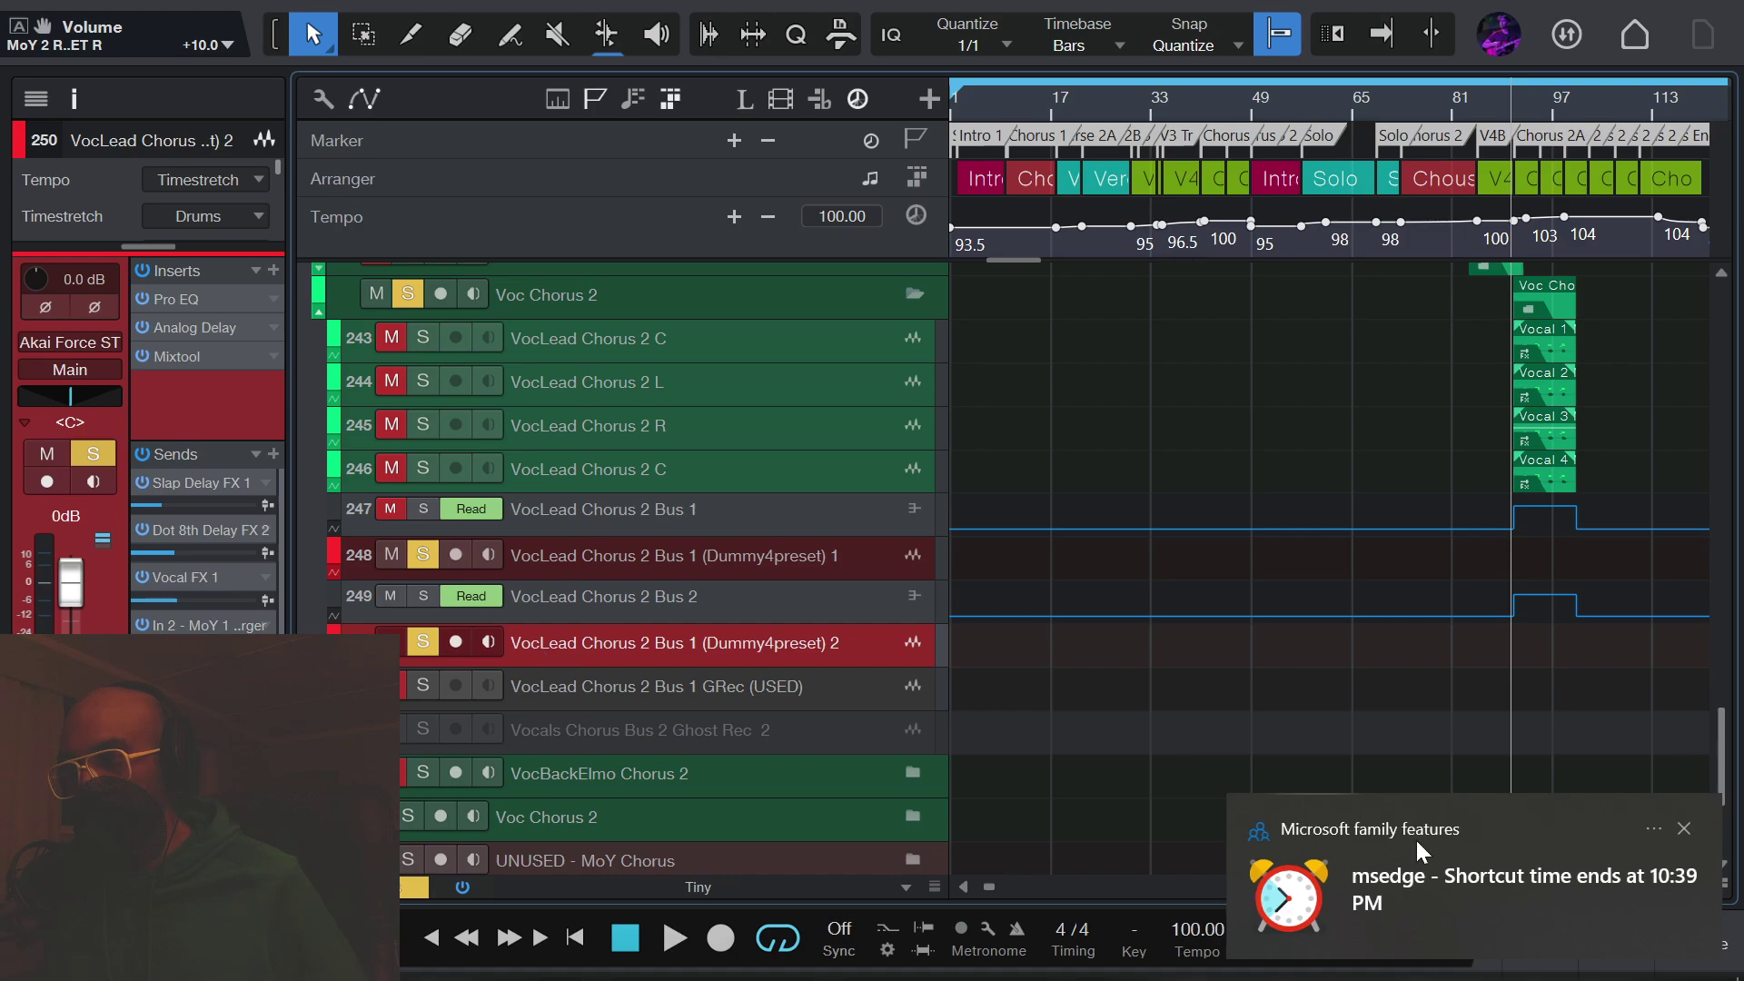
{"action": "left_click", "coordinate": [1694, 829]}
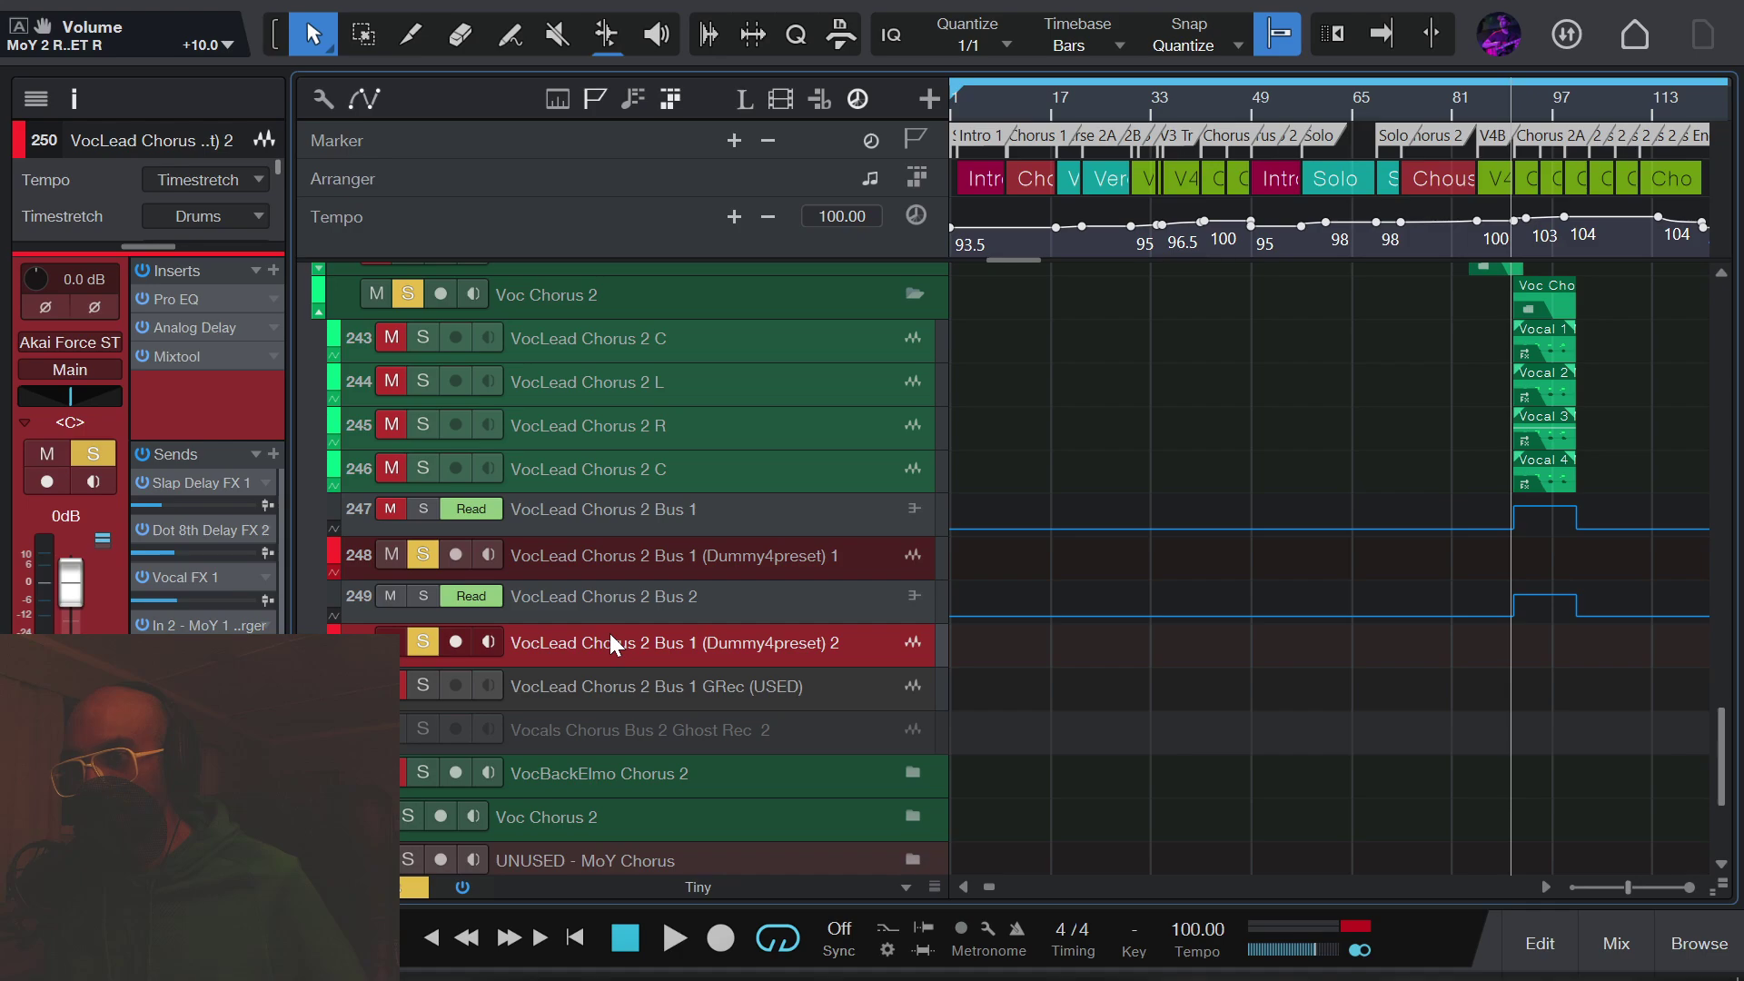
Step: Rename the second dummy track to VocLead Chorus 2 Bus 2 (Dummy4preset)
{"action": "double_click", "coordinate": [772, 645]}
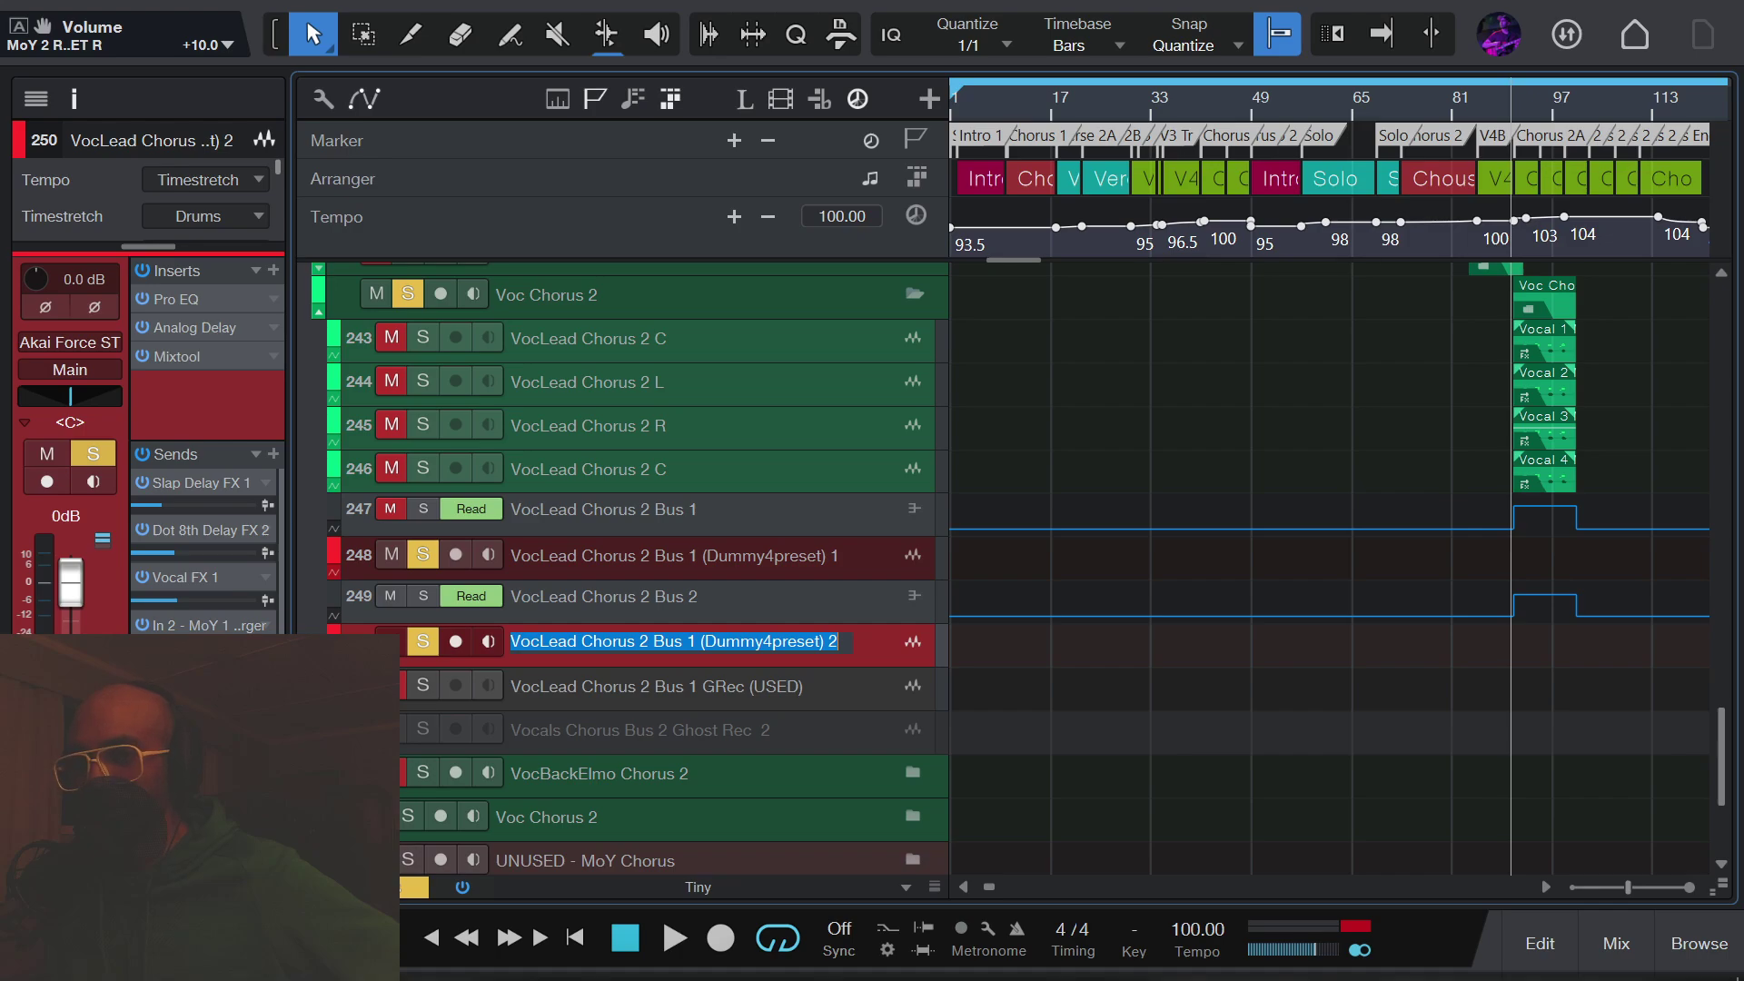
{"action": "left_click", "coordinate": [766, 559]}
{"action": "left_click", "coordinate": [687, 649]}
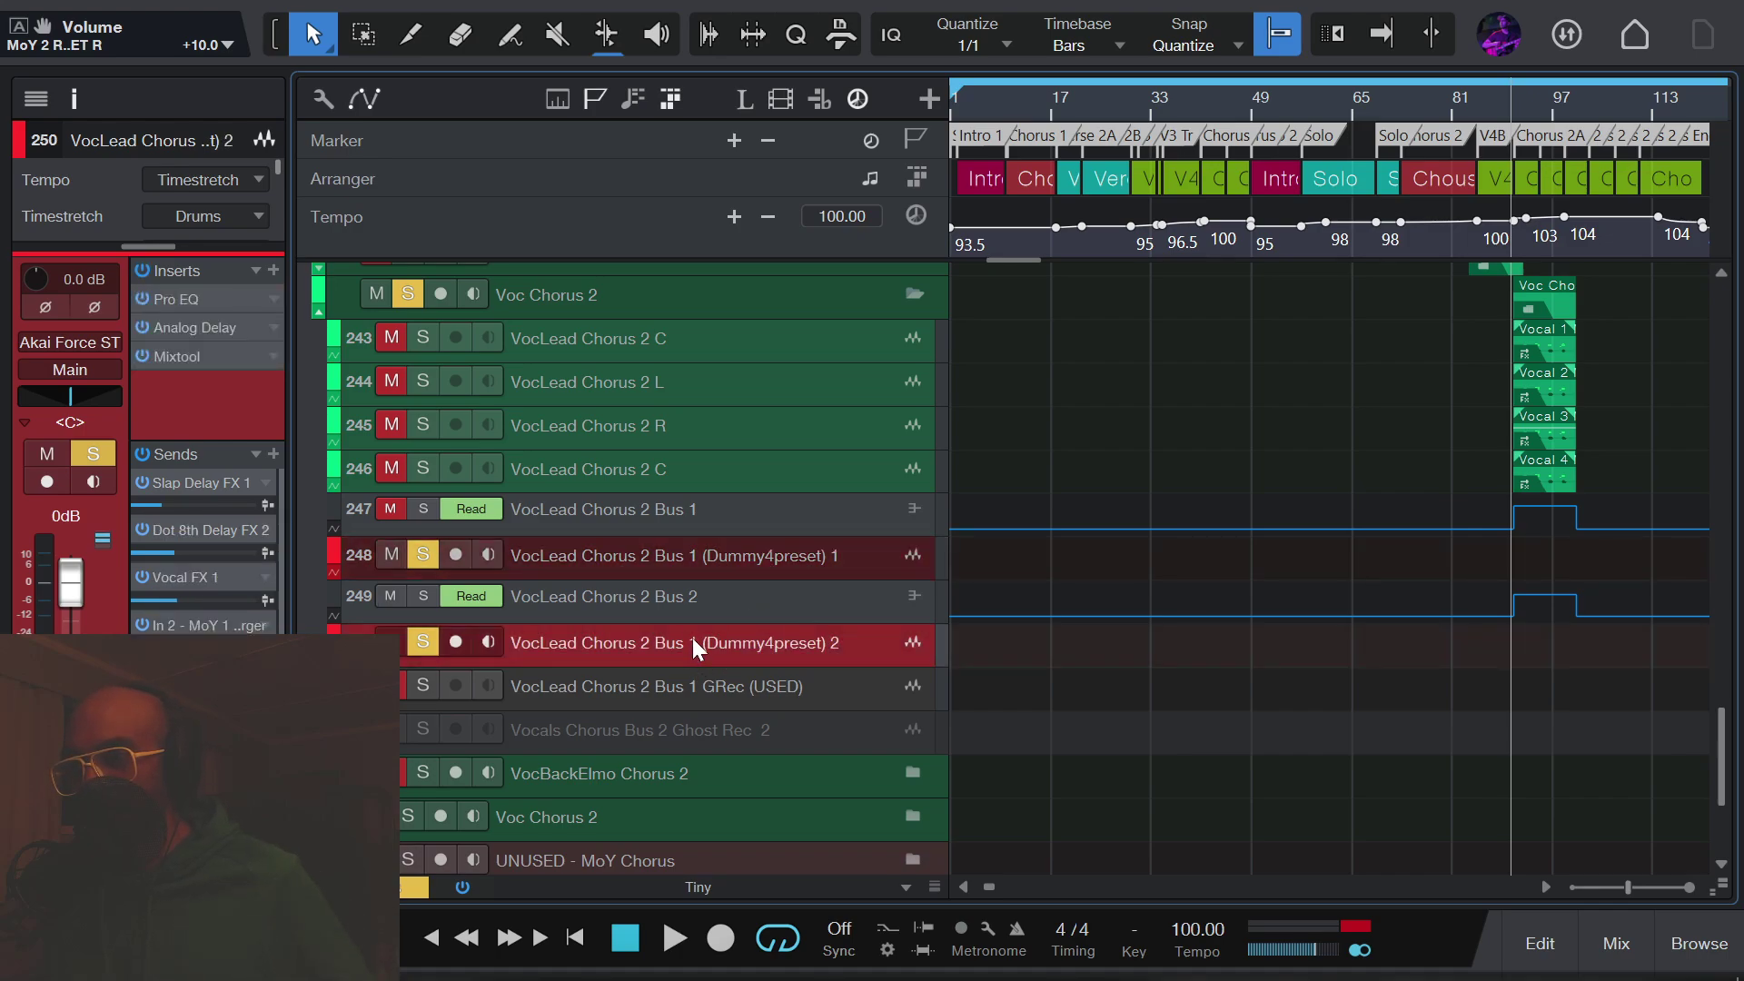
{"action": "double_click", "coordinate": [692, 639]}
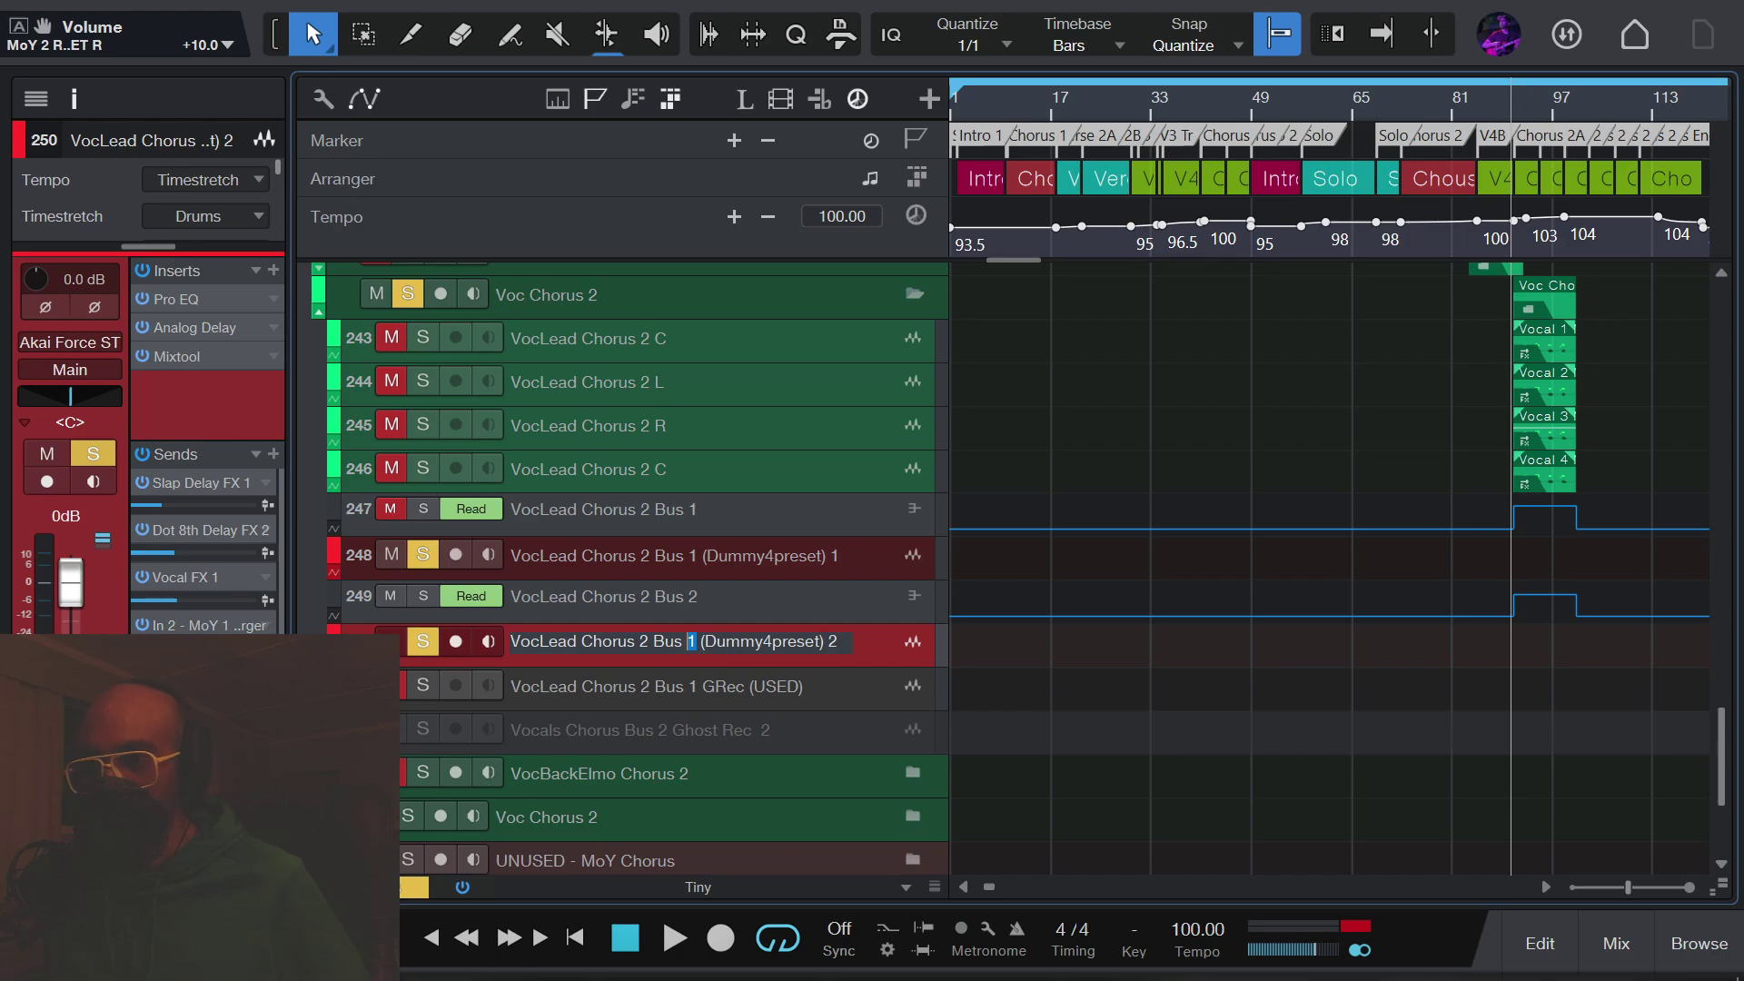
{"action": "type", "text": "2"}
{"action": "key", "text": "Return"}
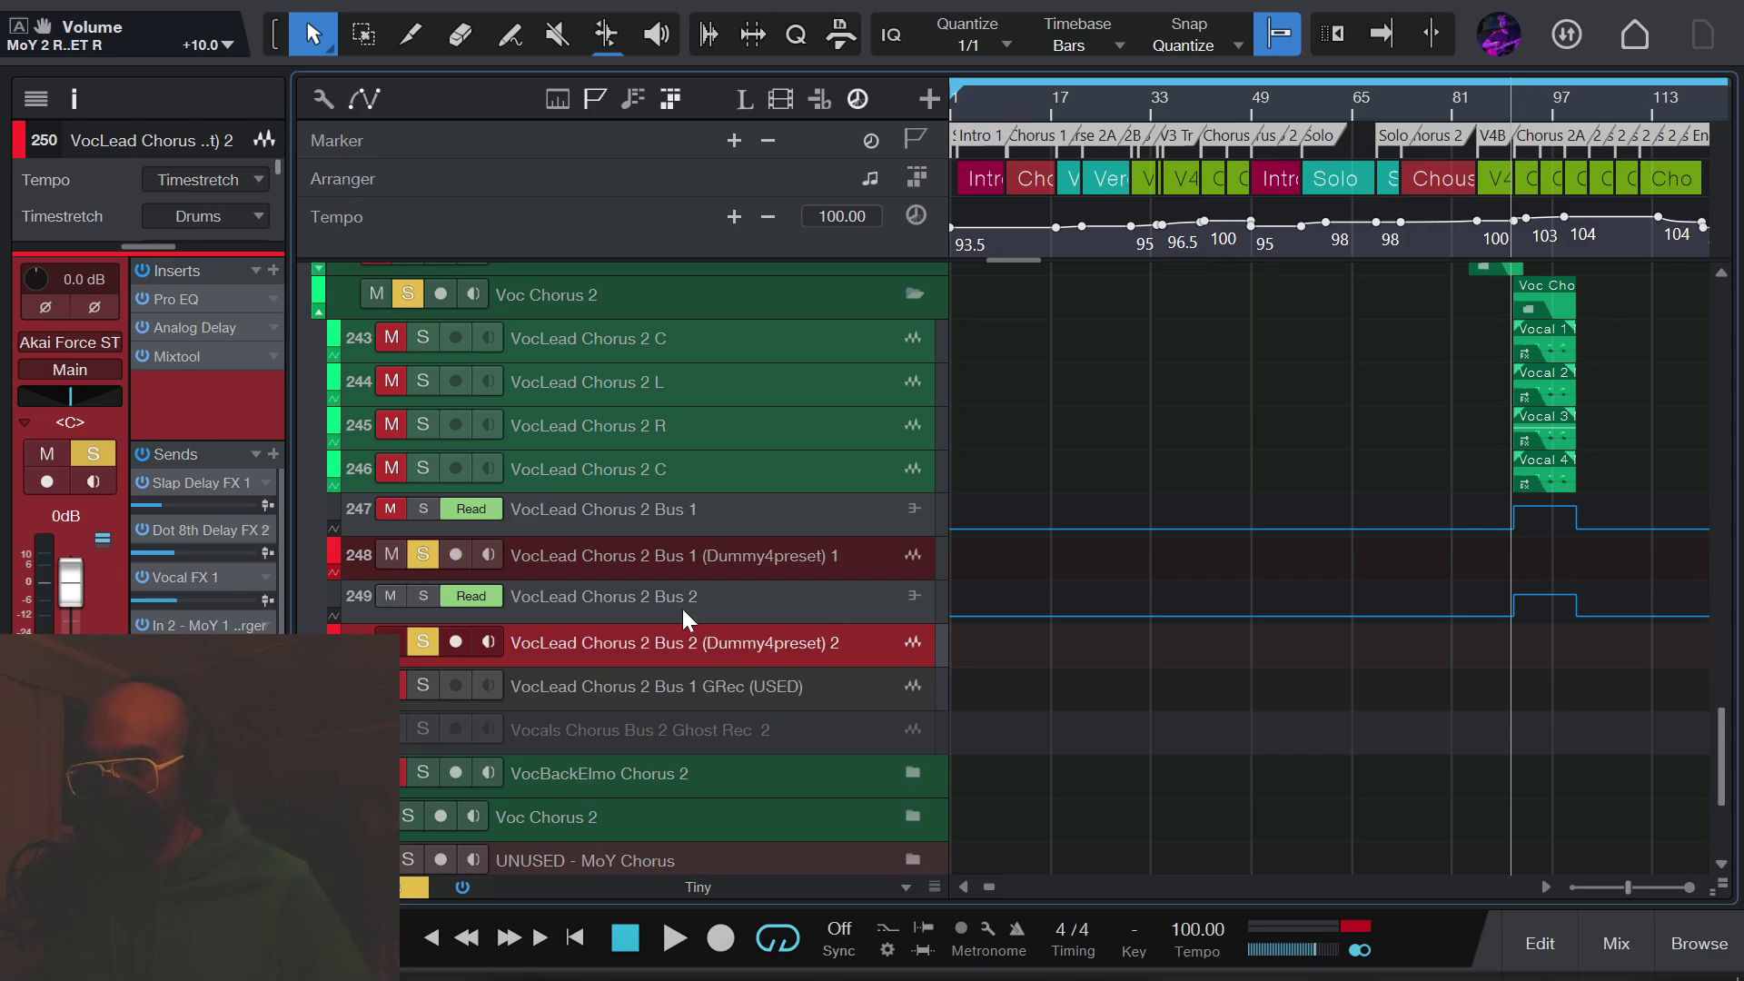
{"action": "double_click", "coordinate": [834, 643]}
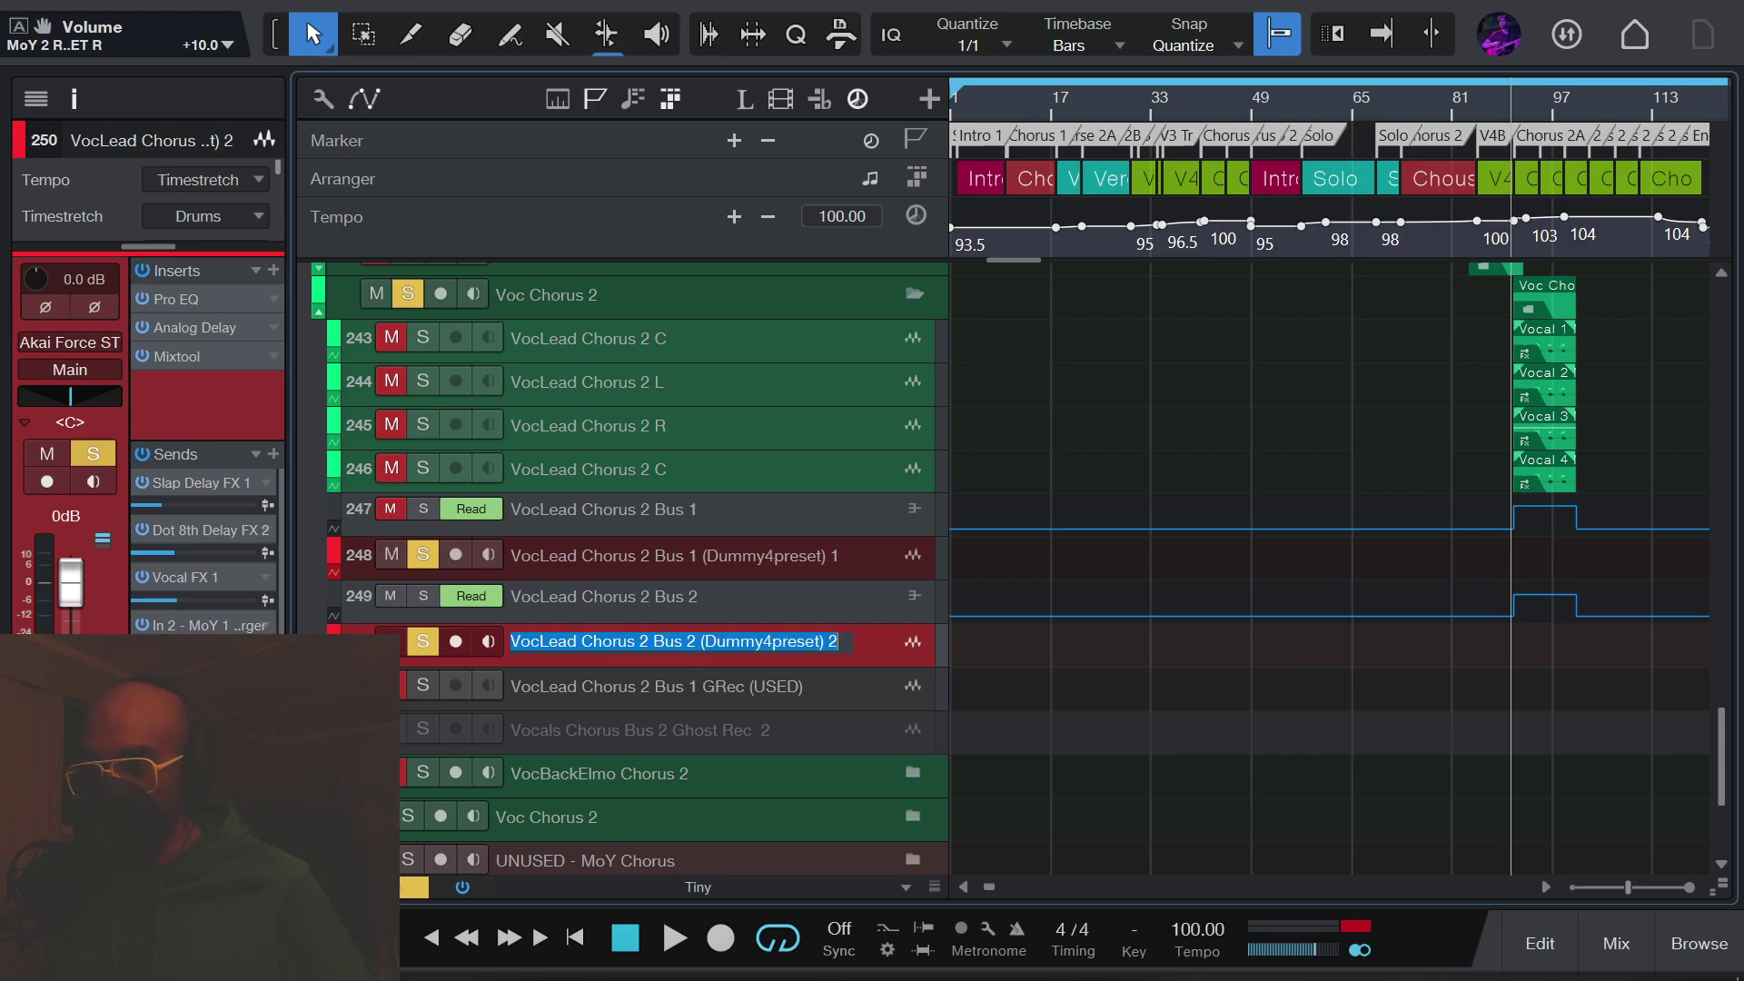
{"action": "key", "text": "BackSpace"}
{"action": "key", "text": "BackSpace"}
{"action": "key", "text": "Return"}
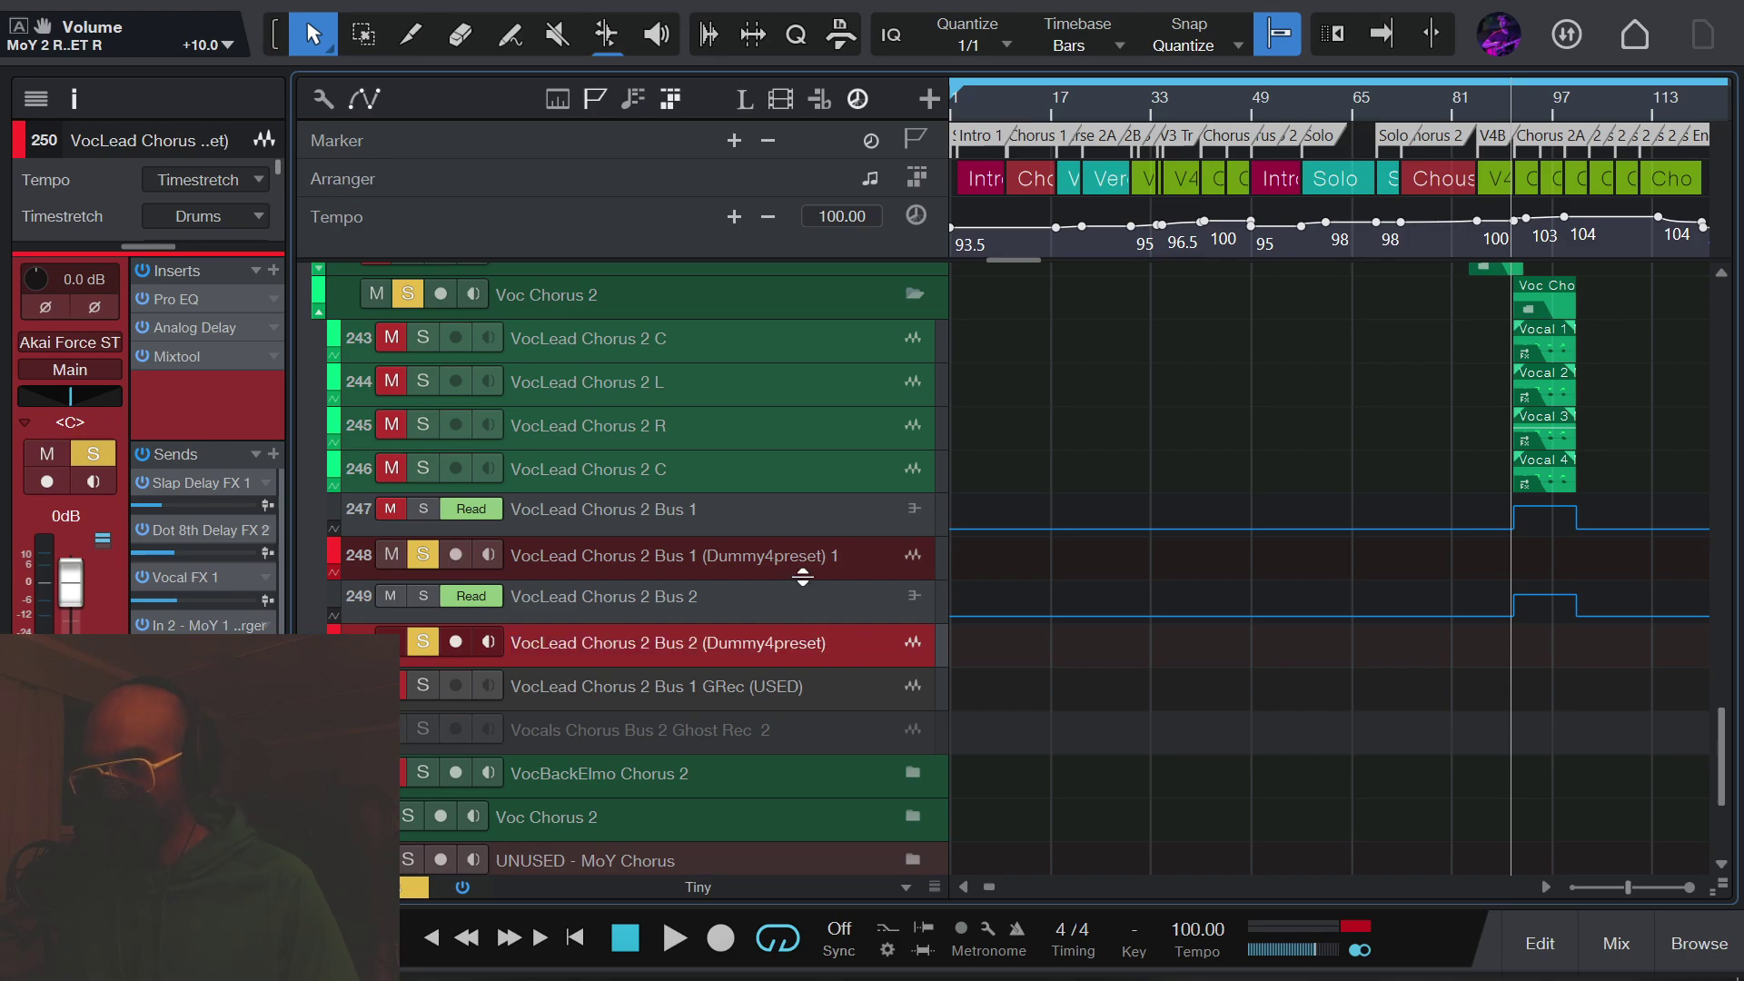
Step: Rename the first dummy track to VocLead Chorus 2 Bus 1 (Dummy4preset), without the trailing number
{"action": "left_click", "coordinate": [821, 563]}
{"action": "double_click", "coordinate": [821, 559]}
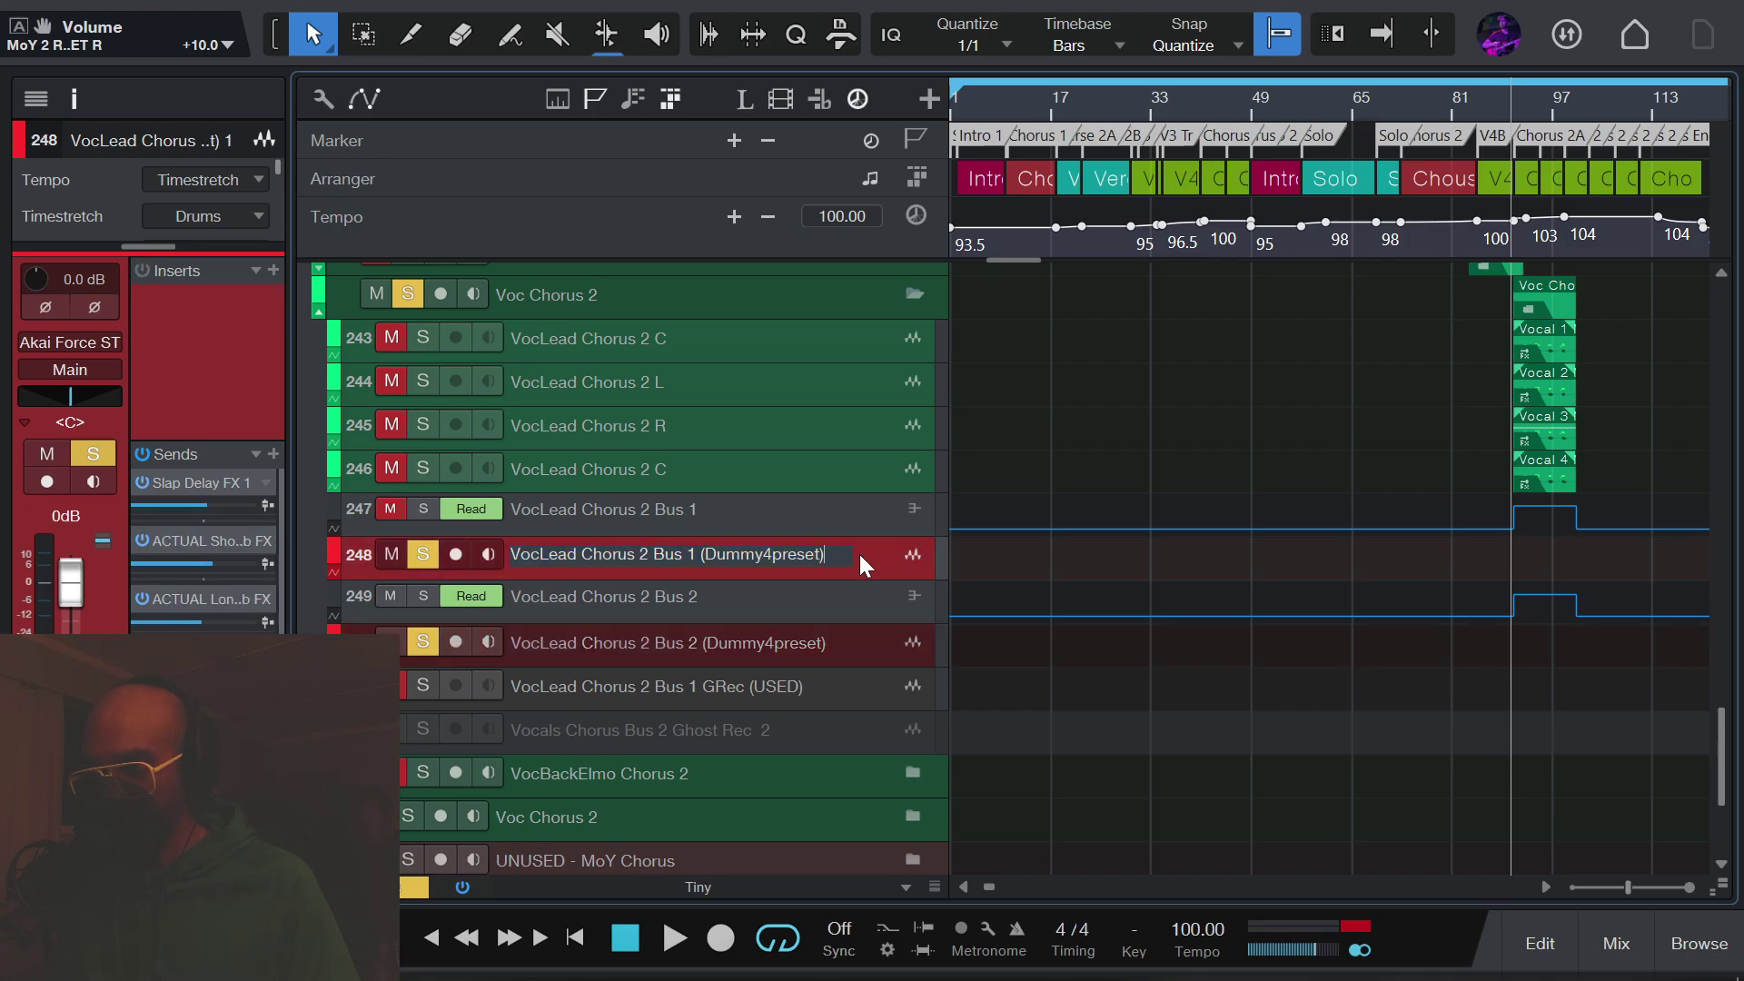
{"action": "key", "text": "BackSpace"}
{"action": "key", "text": "BackSpace"}
{"action": "key", "text": "Return"}
Step: Store the expanded Voc Chorus 2 folder as a track preset named Preset4YTVideoGood, and collapse the folder
{"action": "scroll", "coordinate": [827, 595], "scroll_direction": "up", "scroll_amount": 1}
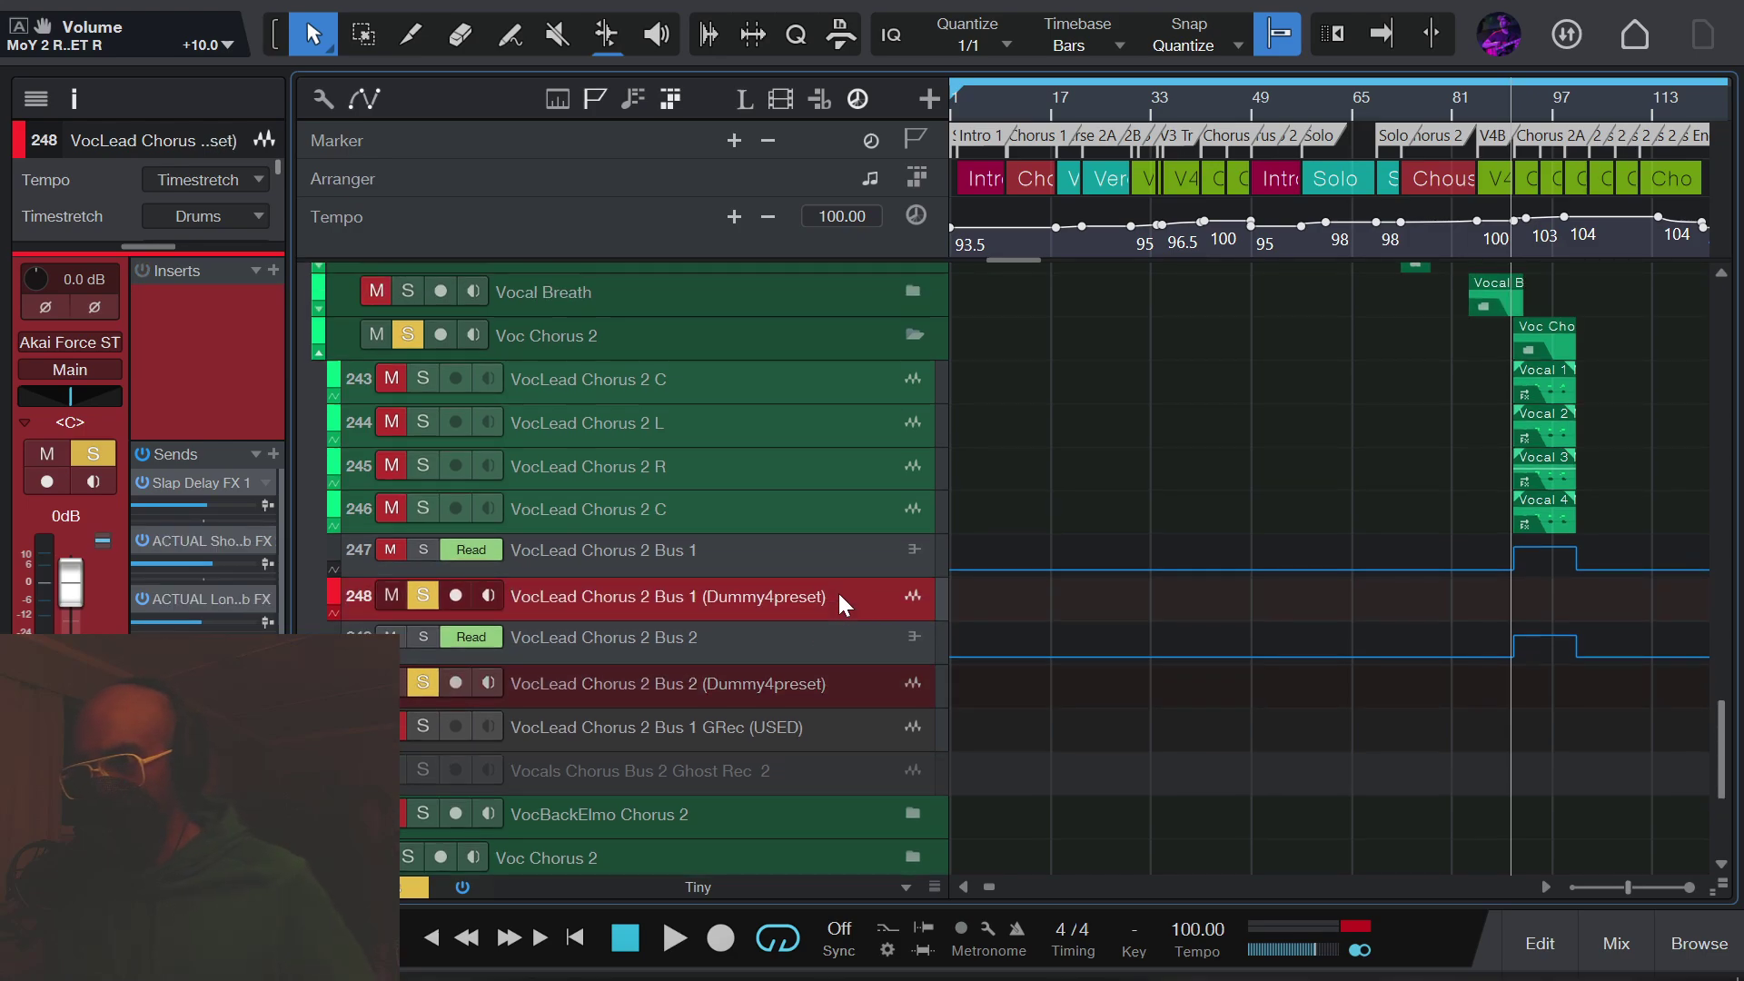
{"action": "left_click", "coordinate": [672, 329]}
{"action": "right_click", "coordinate": [673, 333]}
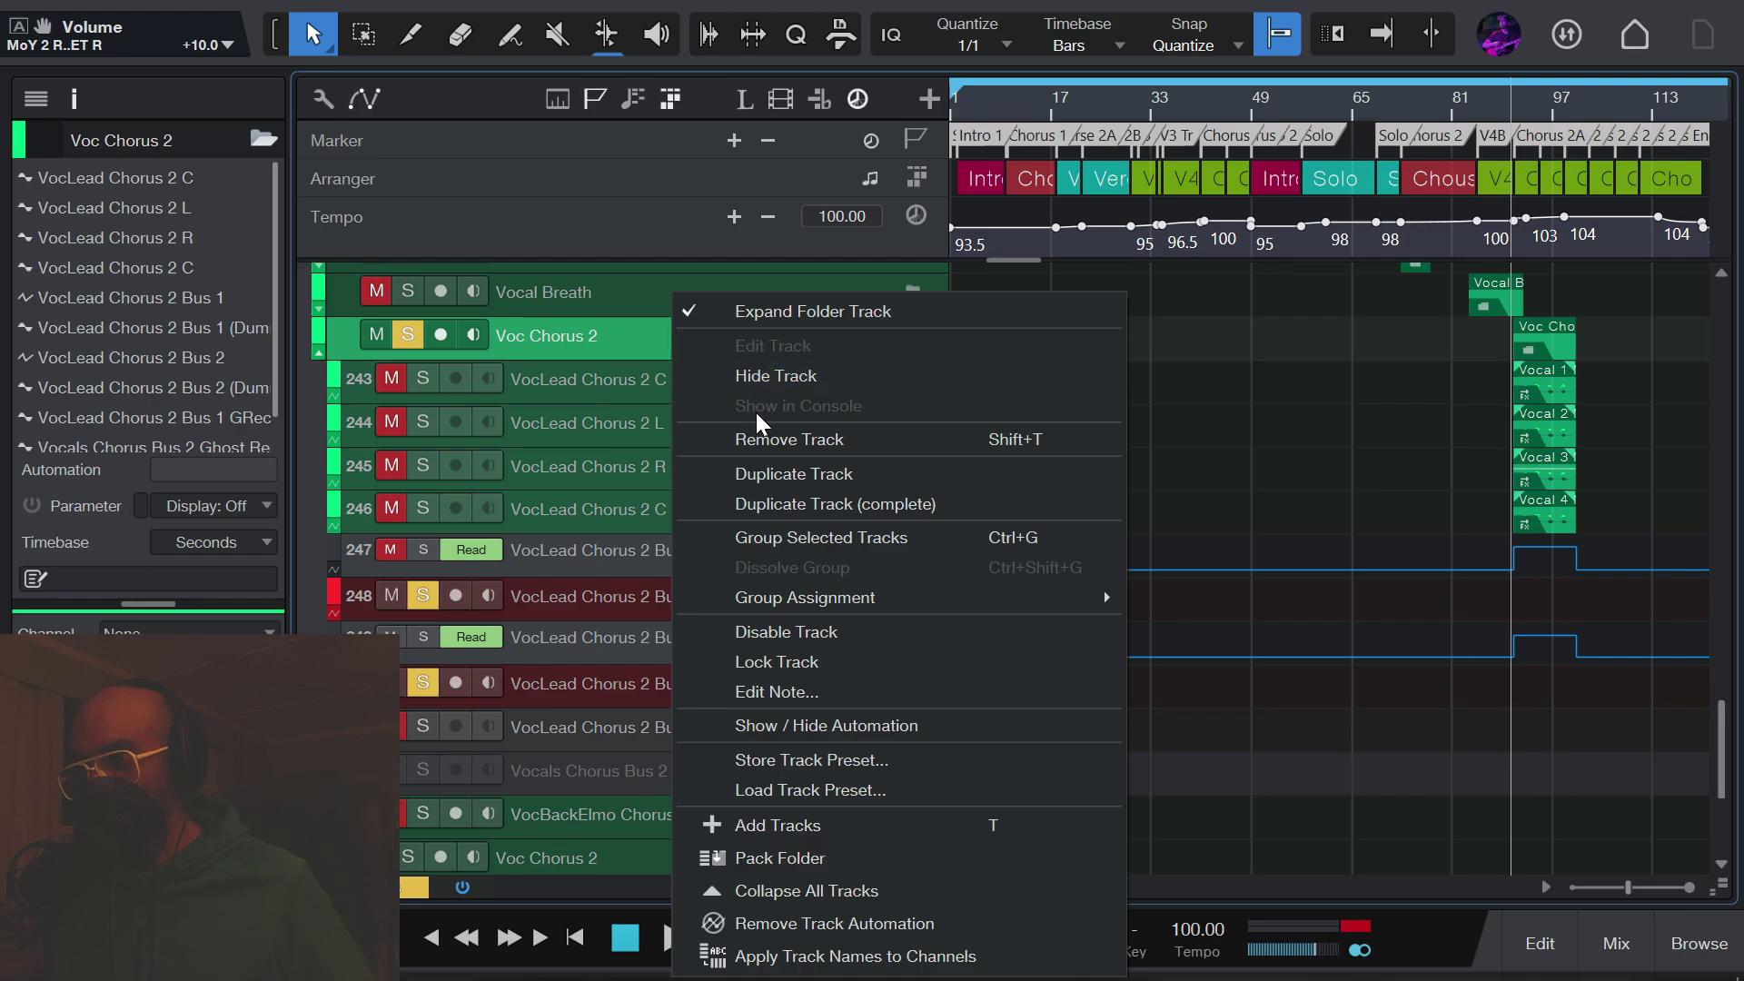
{"action": "left_click", "coordinate": [843, 758]}
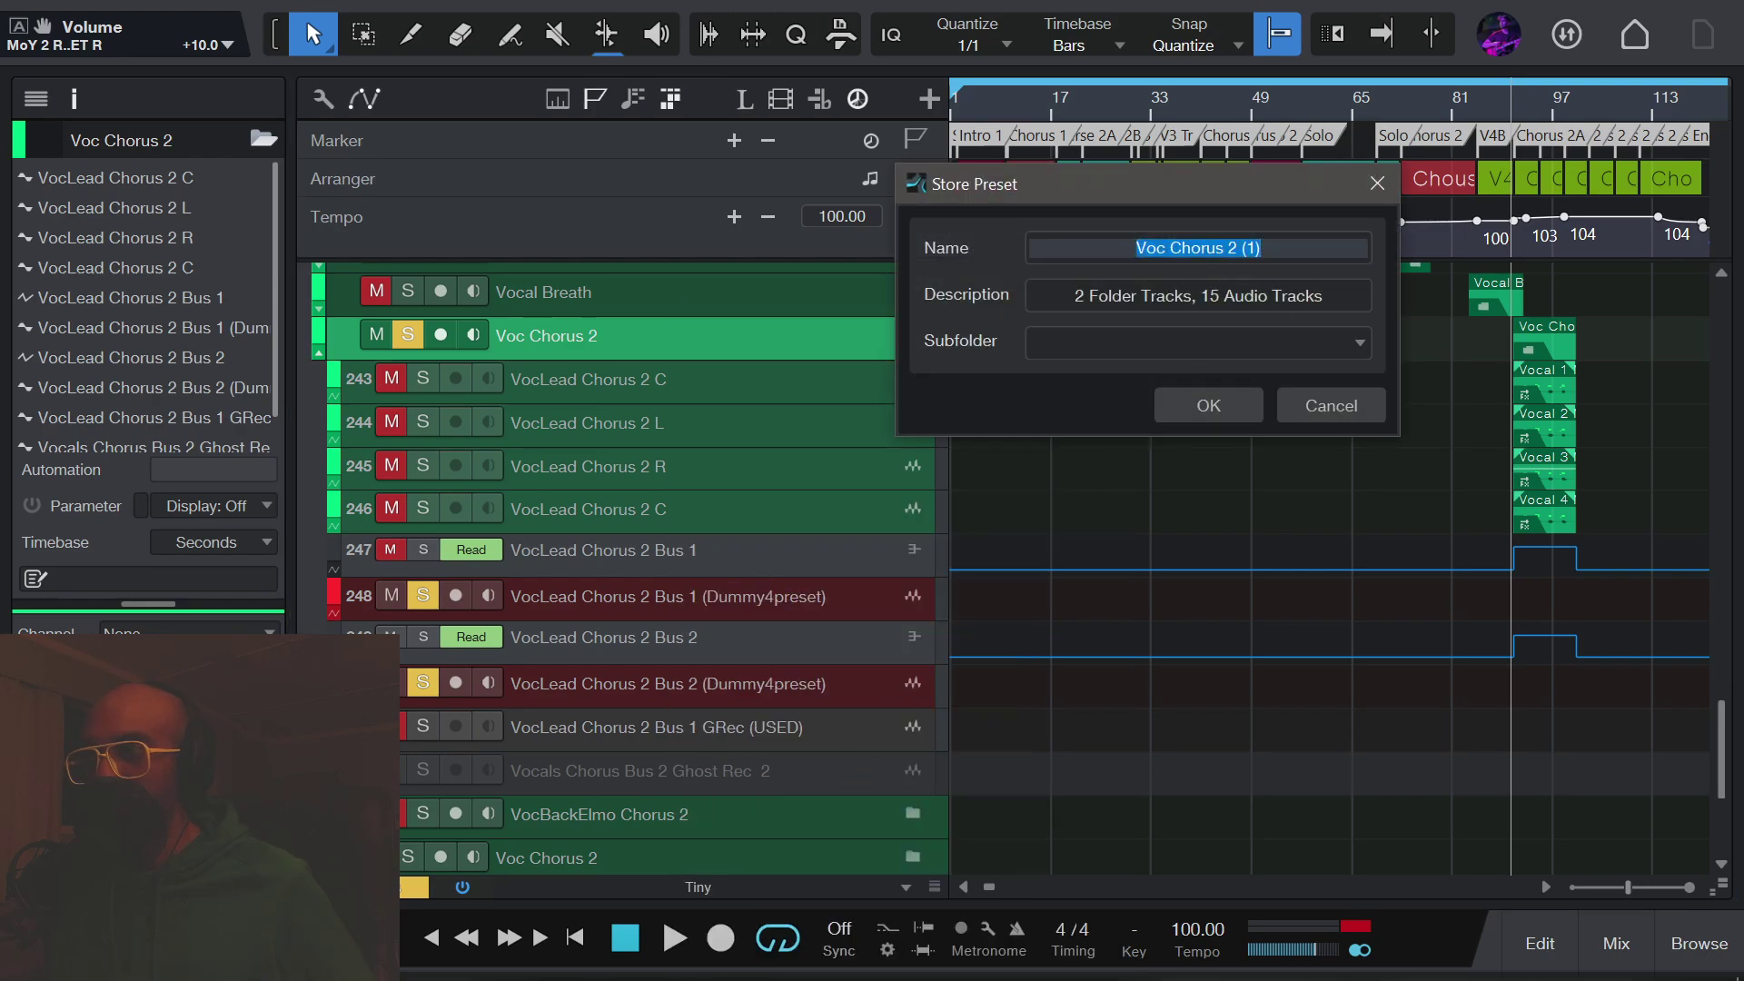
{"action": "left_click", "coordinate": [1237, 248]}
{"action": "key", "text": "ctrl+a"}
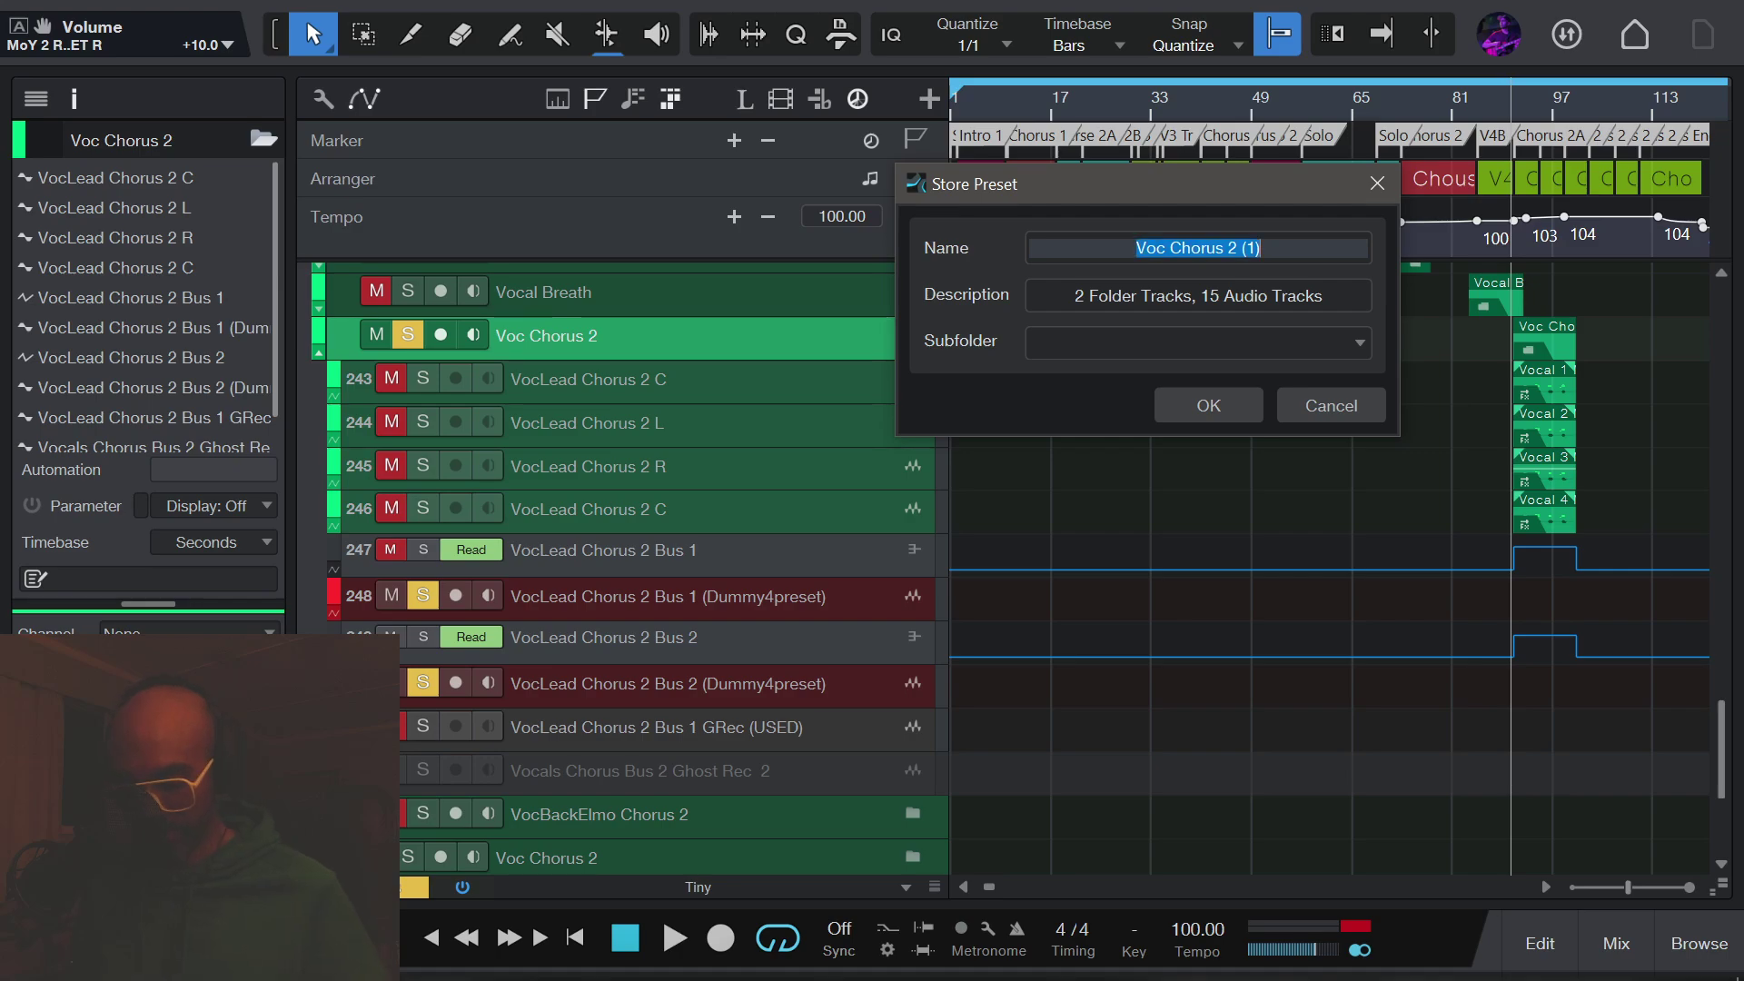
{"action": "type", "text": "Preset4Y"}
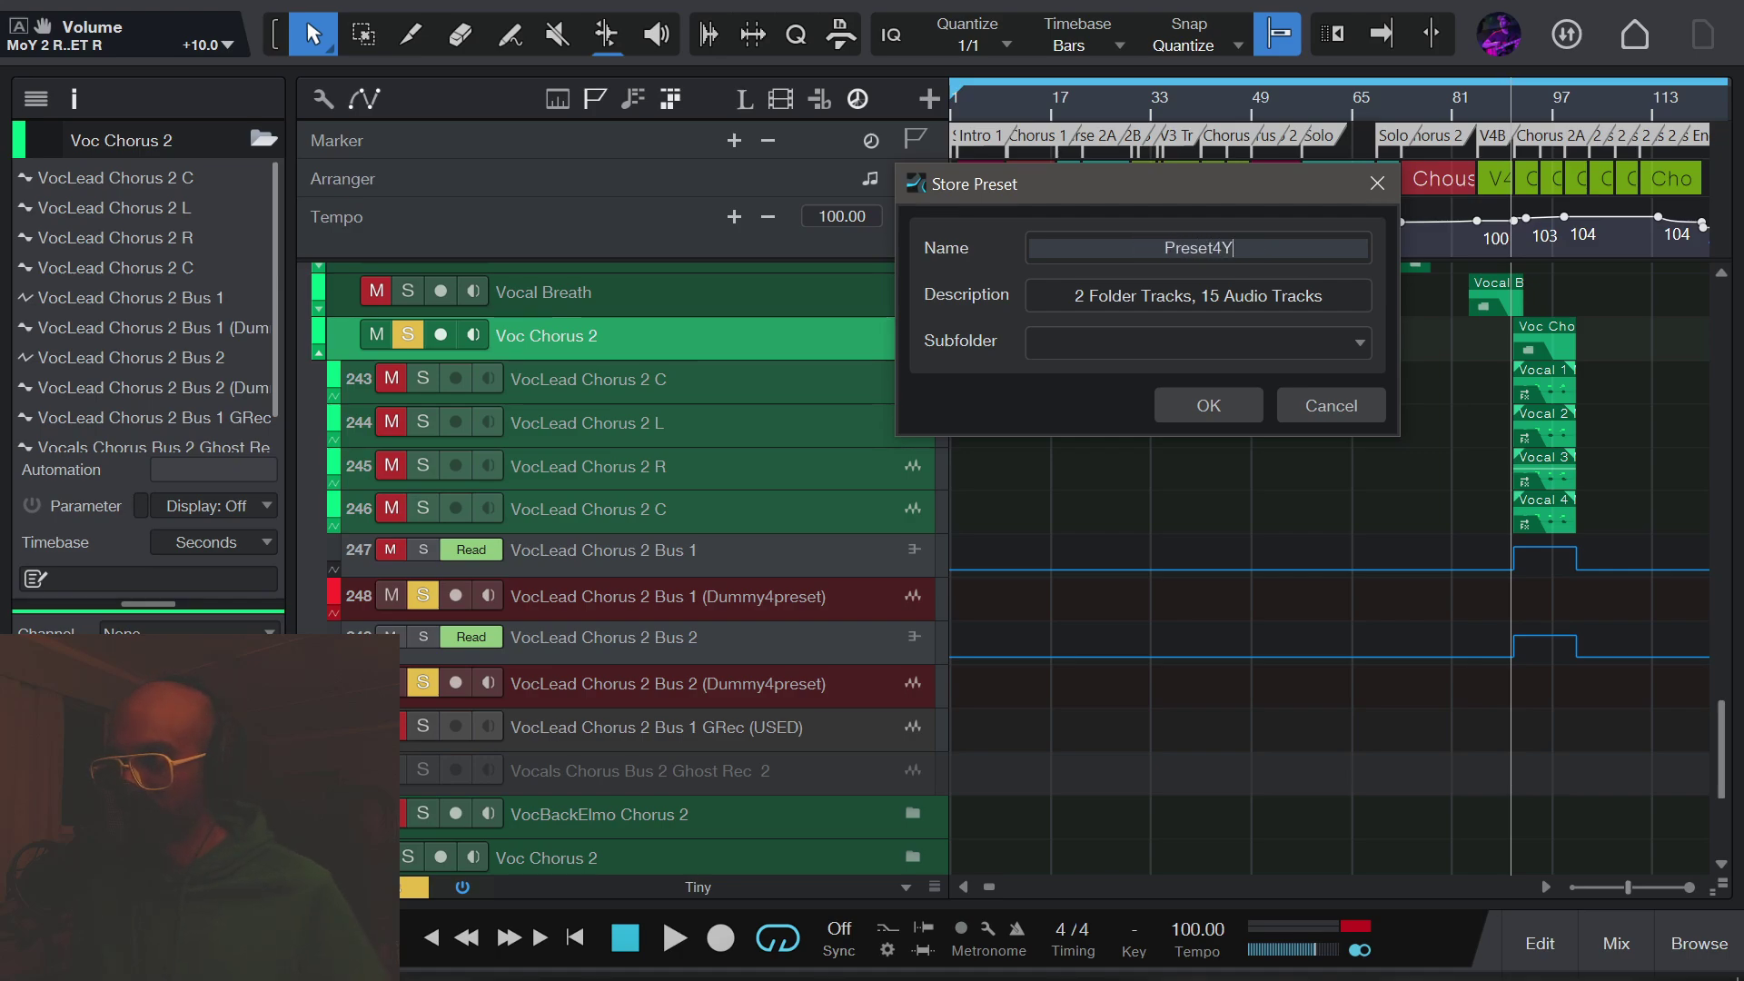
{"action": "type", "text": "TVid"}
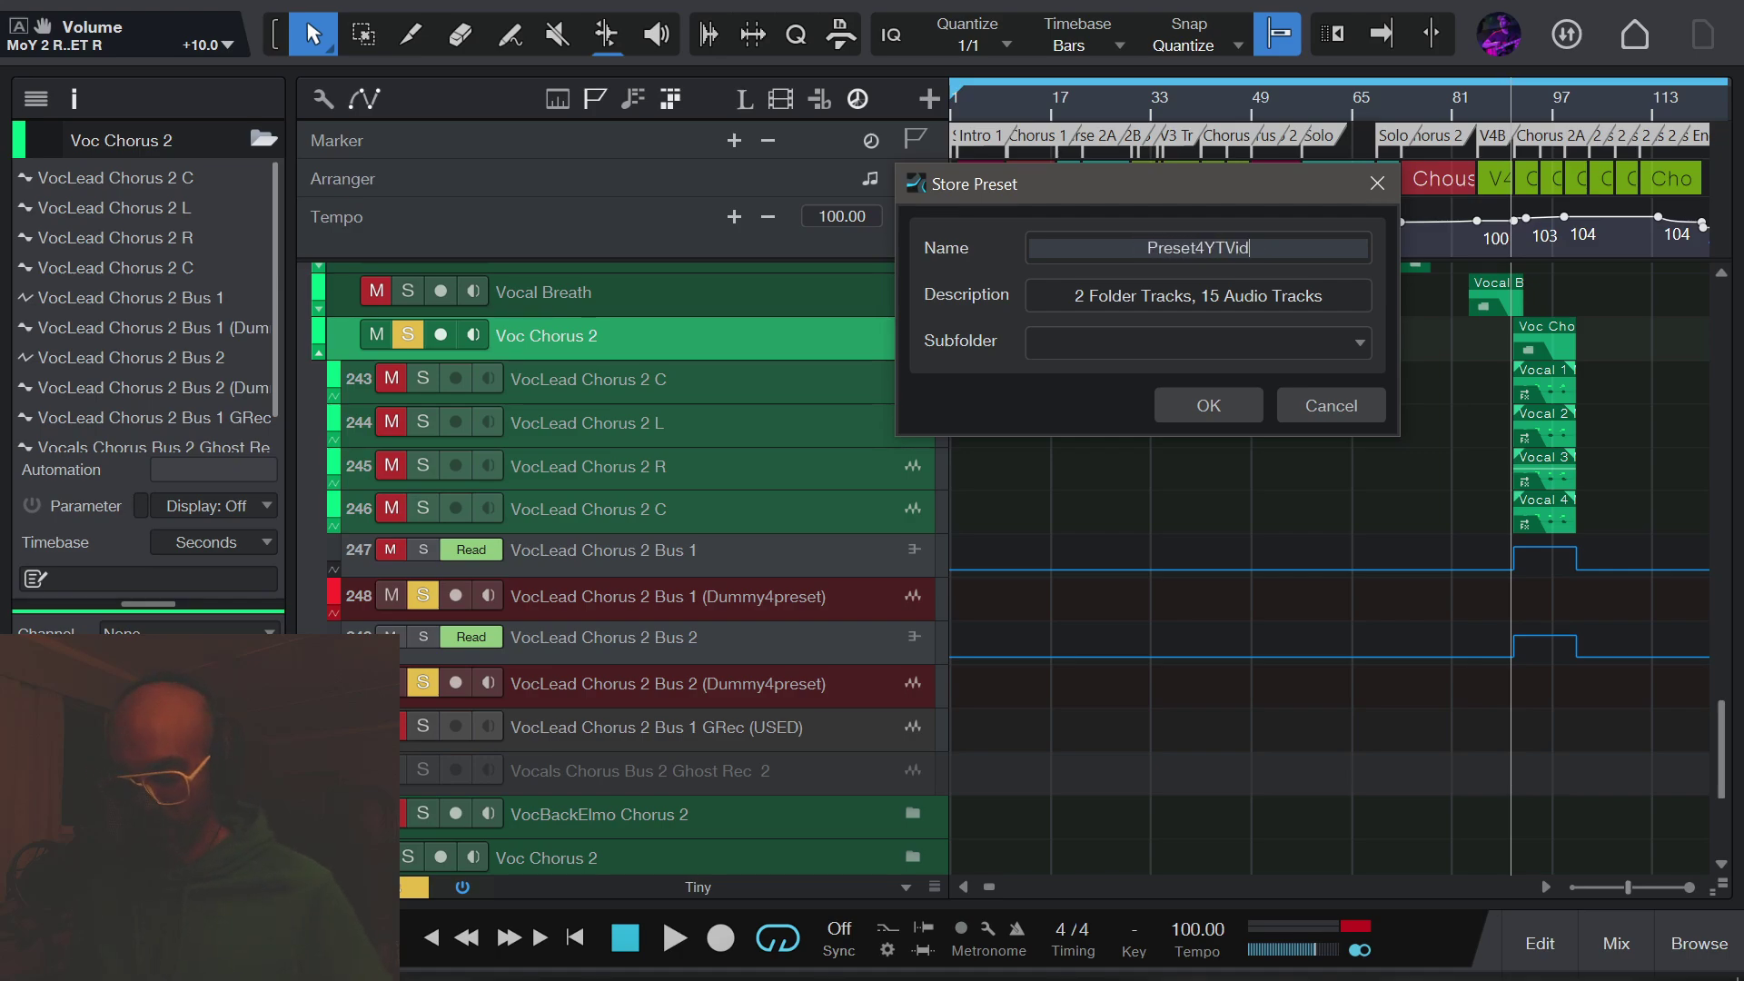
{"action": "type", "text": "eoGood"}
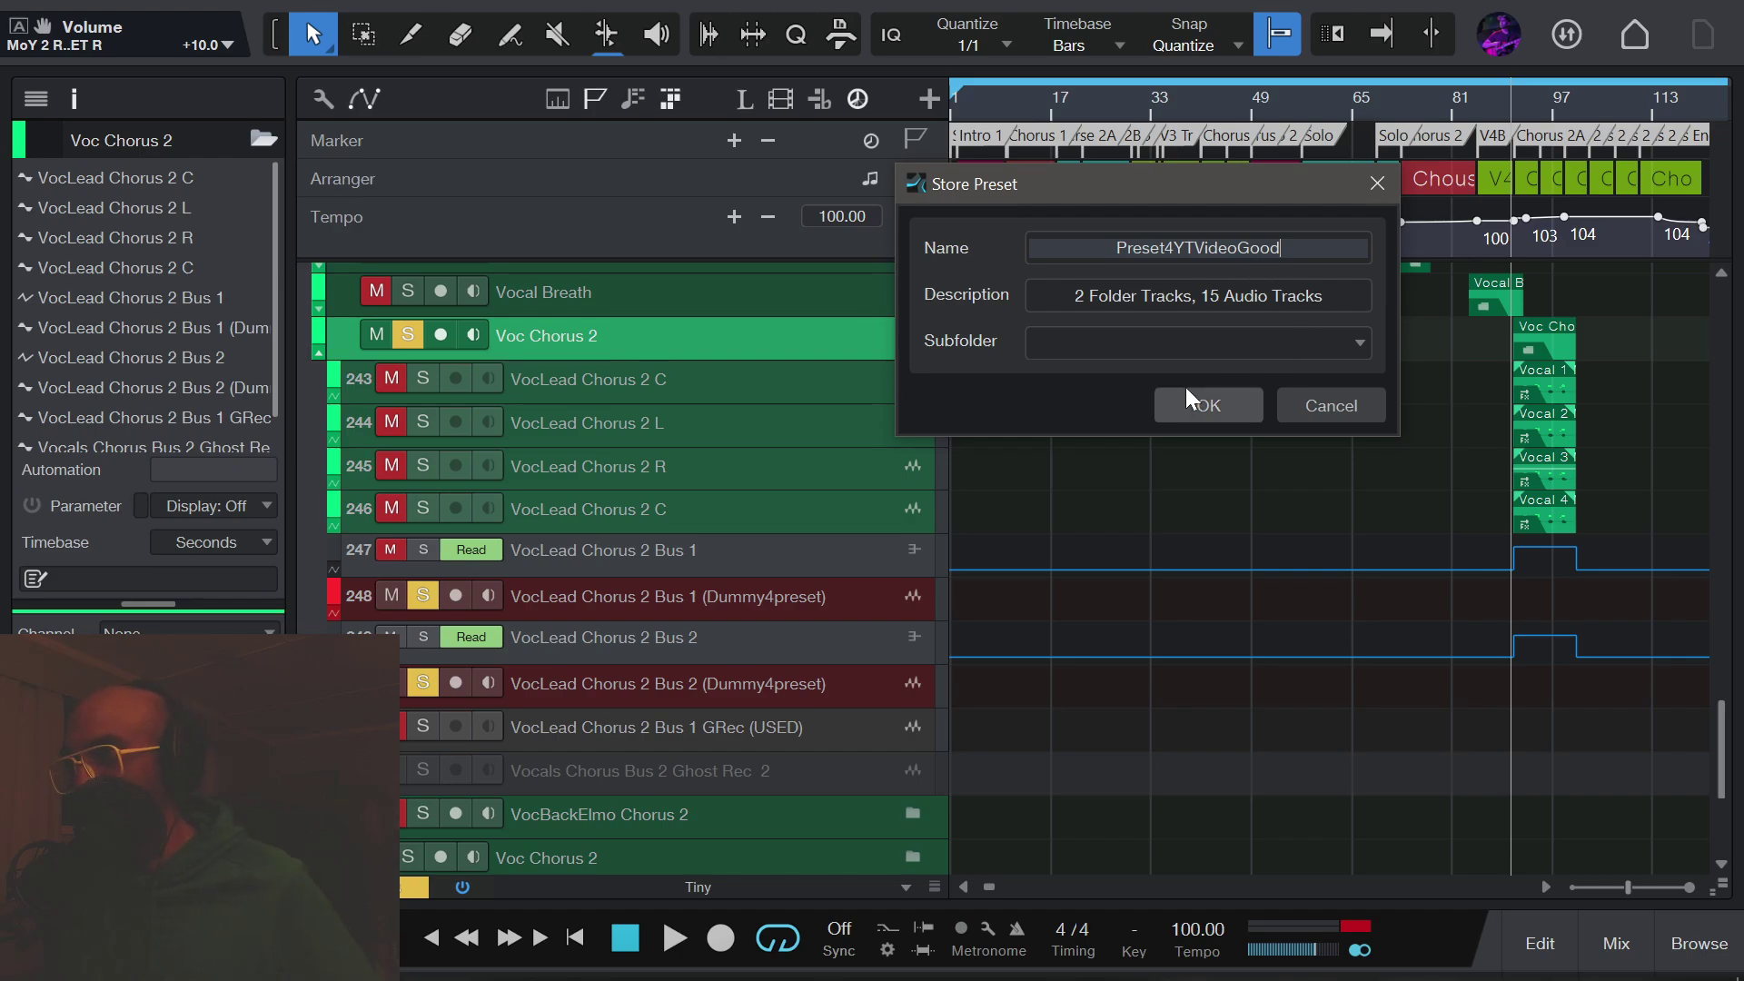
{"action": "left_click", "coordinate": [1206, 406]}
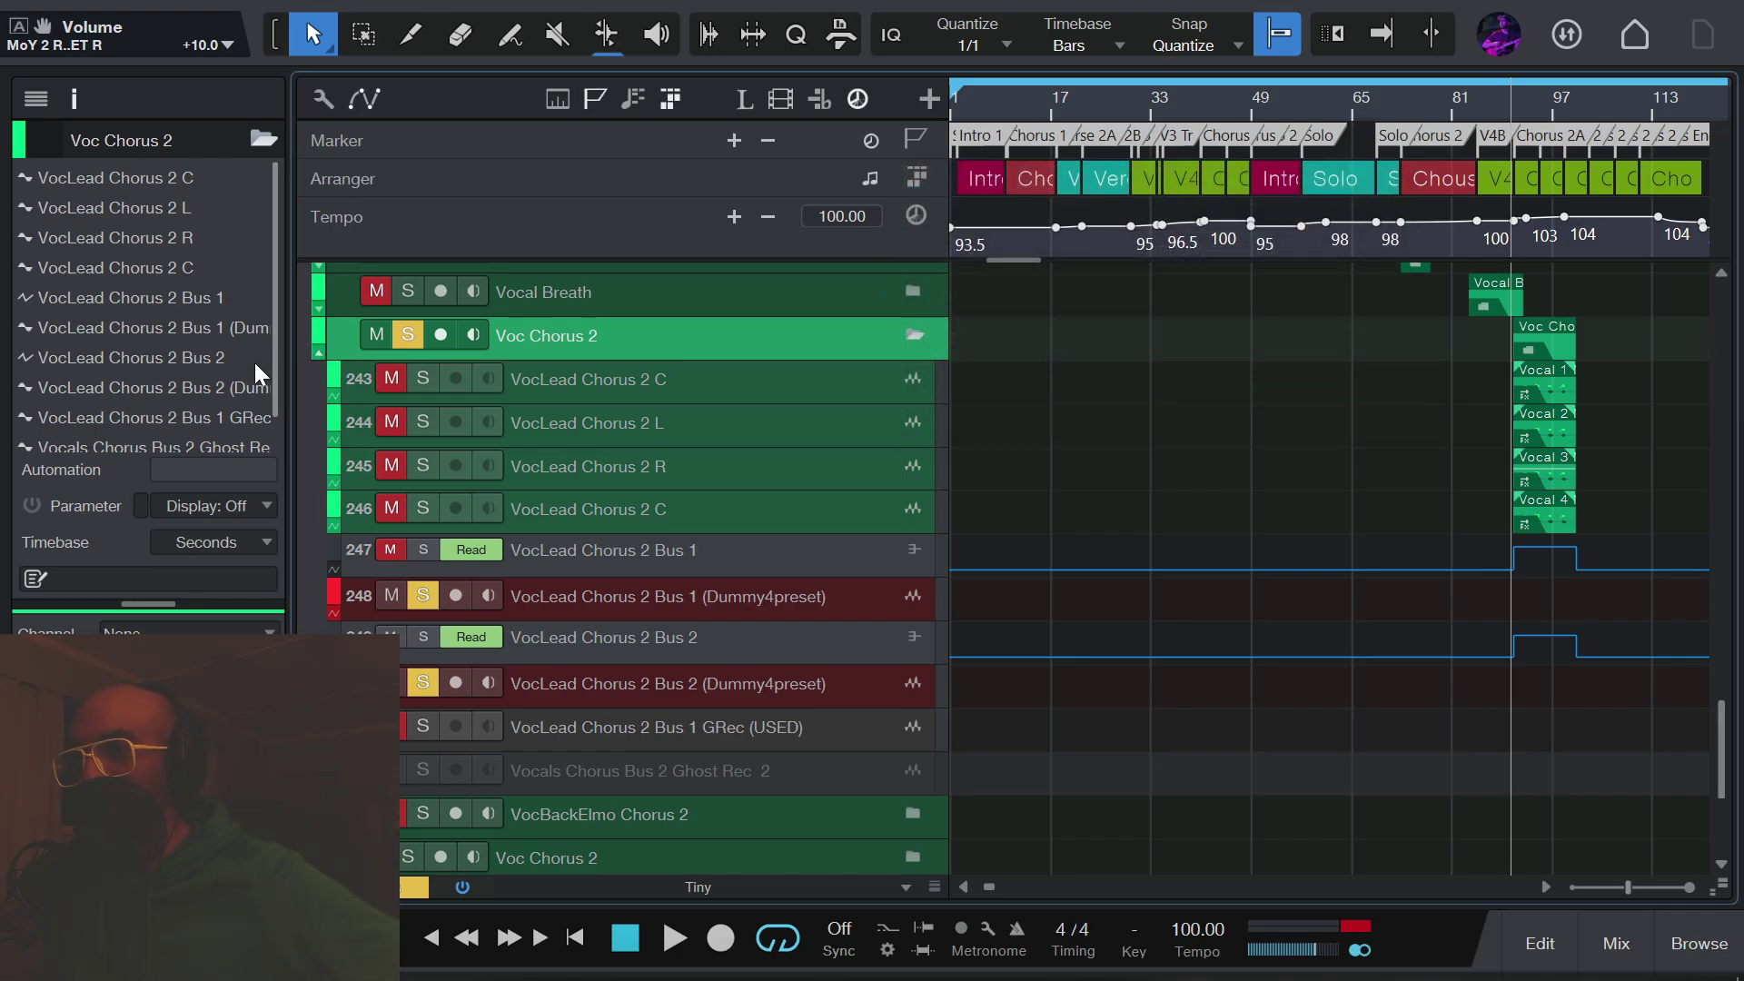
{"action": "left_click", "coordinate": [317, 352]}
{"action": "left_click", "coordinate": [547, 525]}
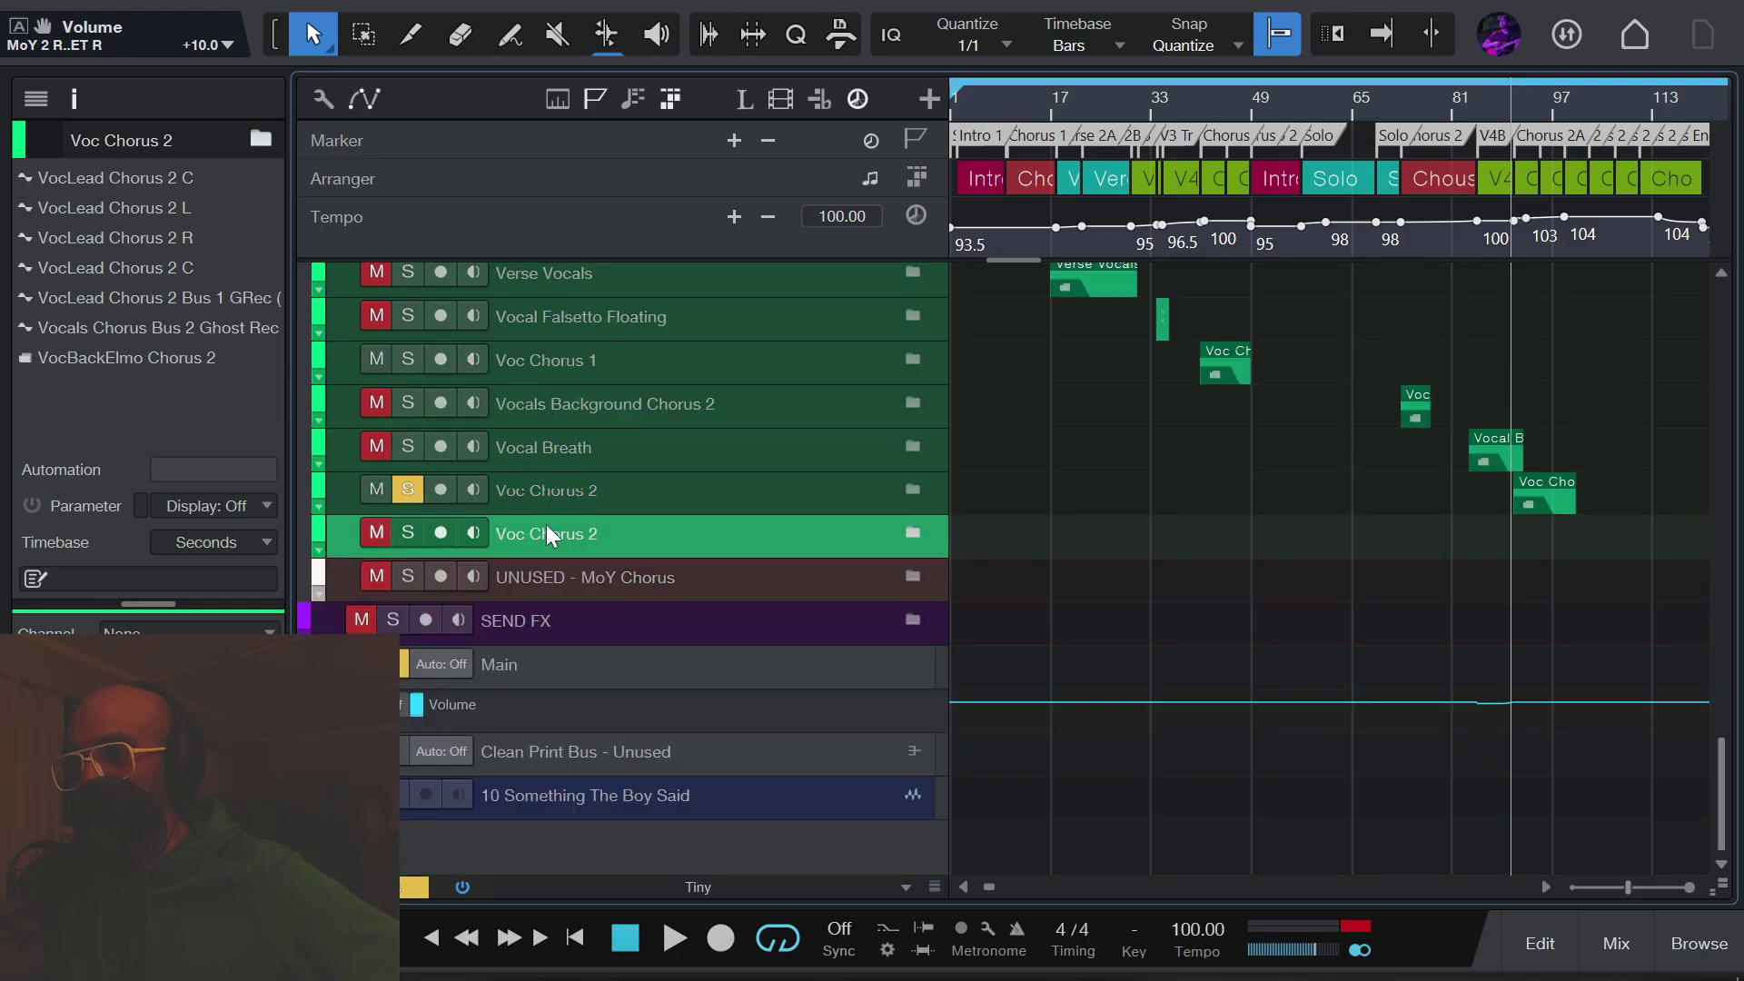
{"action": "right_click", "coordinate": [547, 525]}
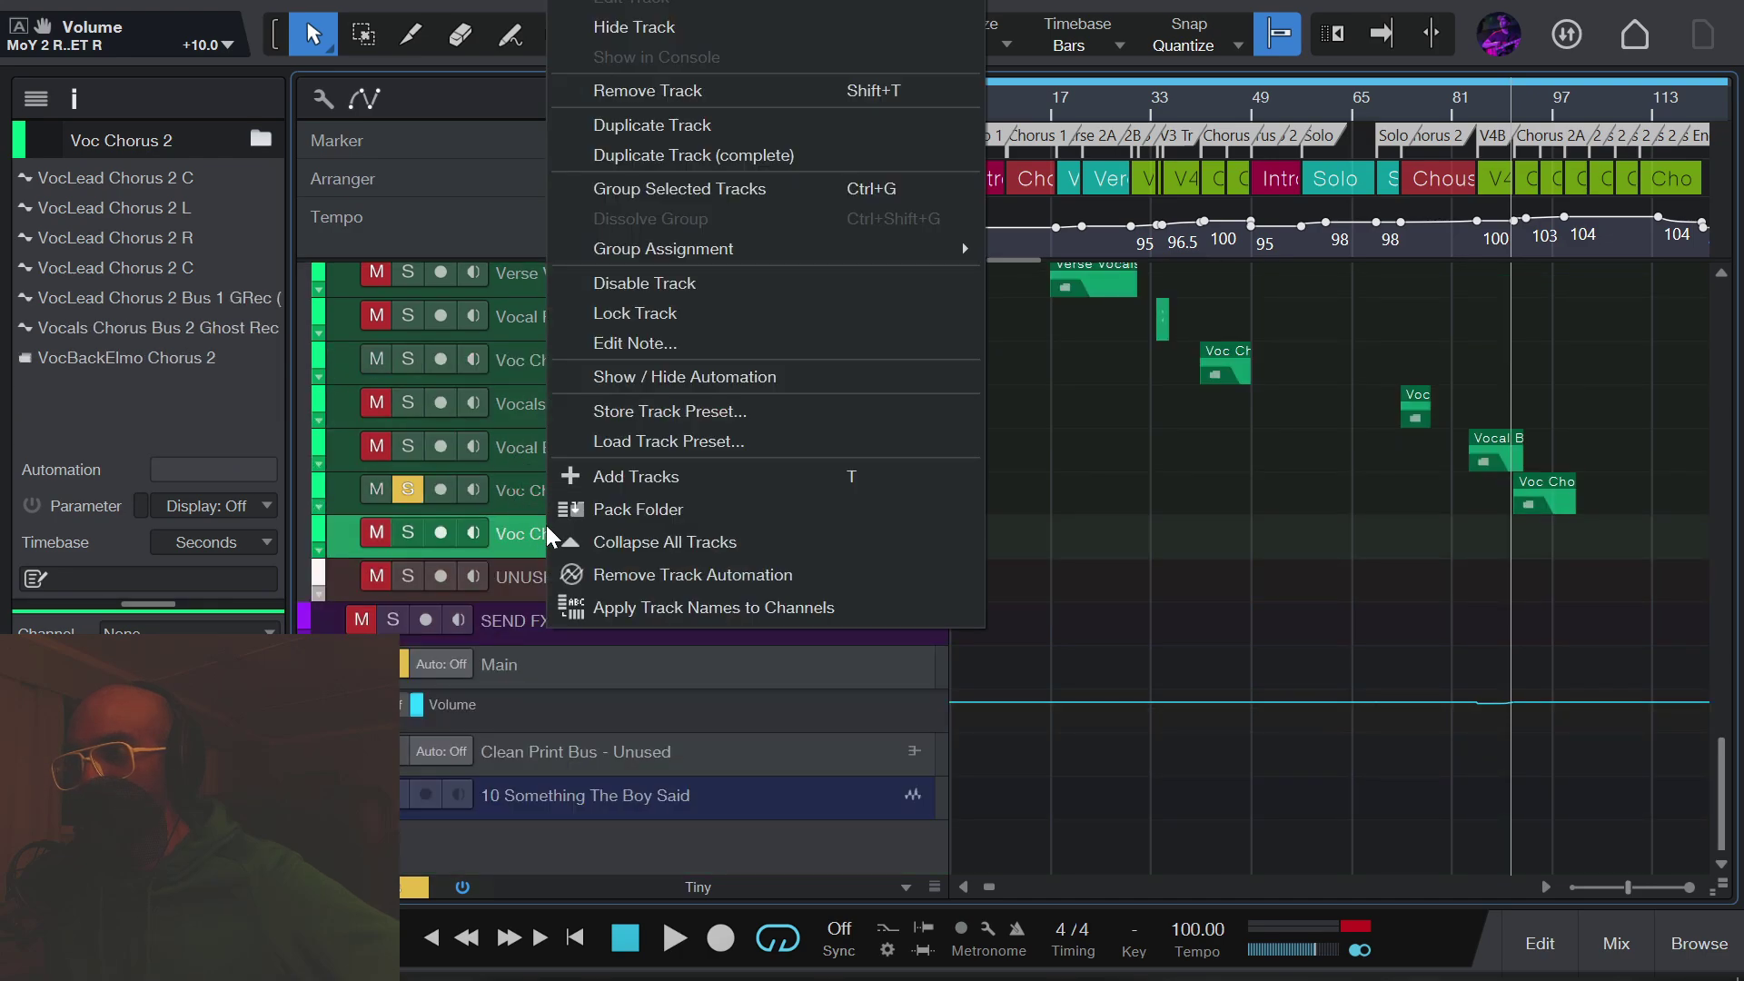
{"action": "left_click", "coordinate": [296, 533]}
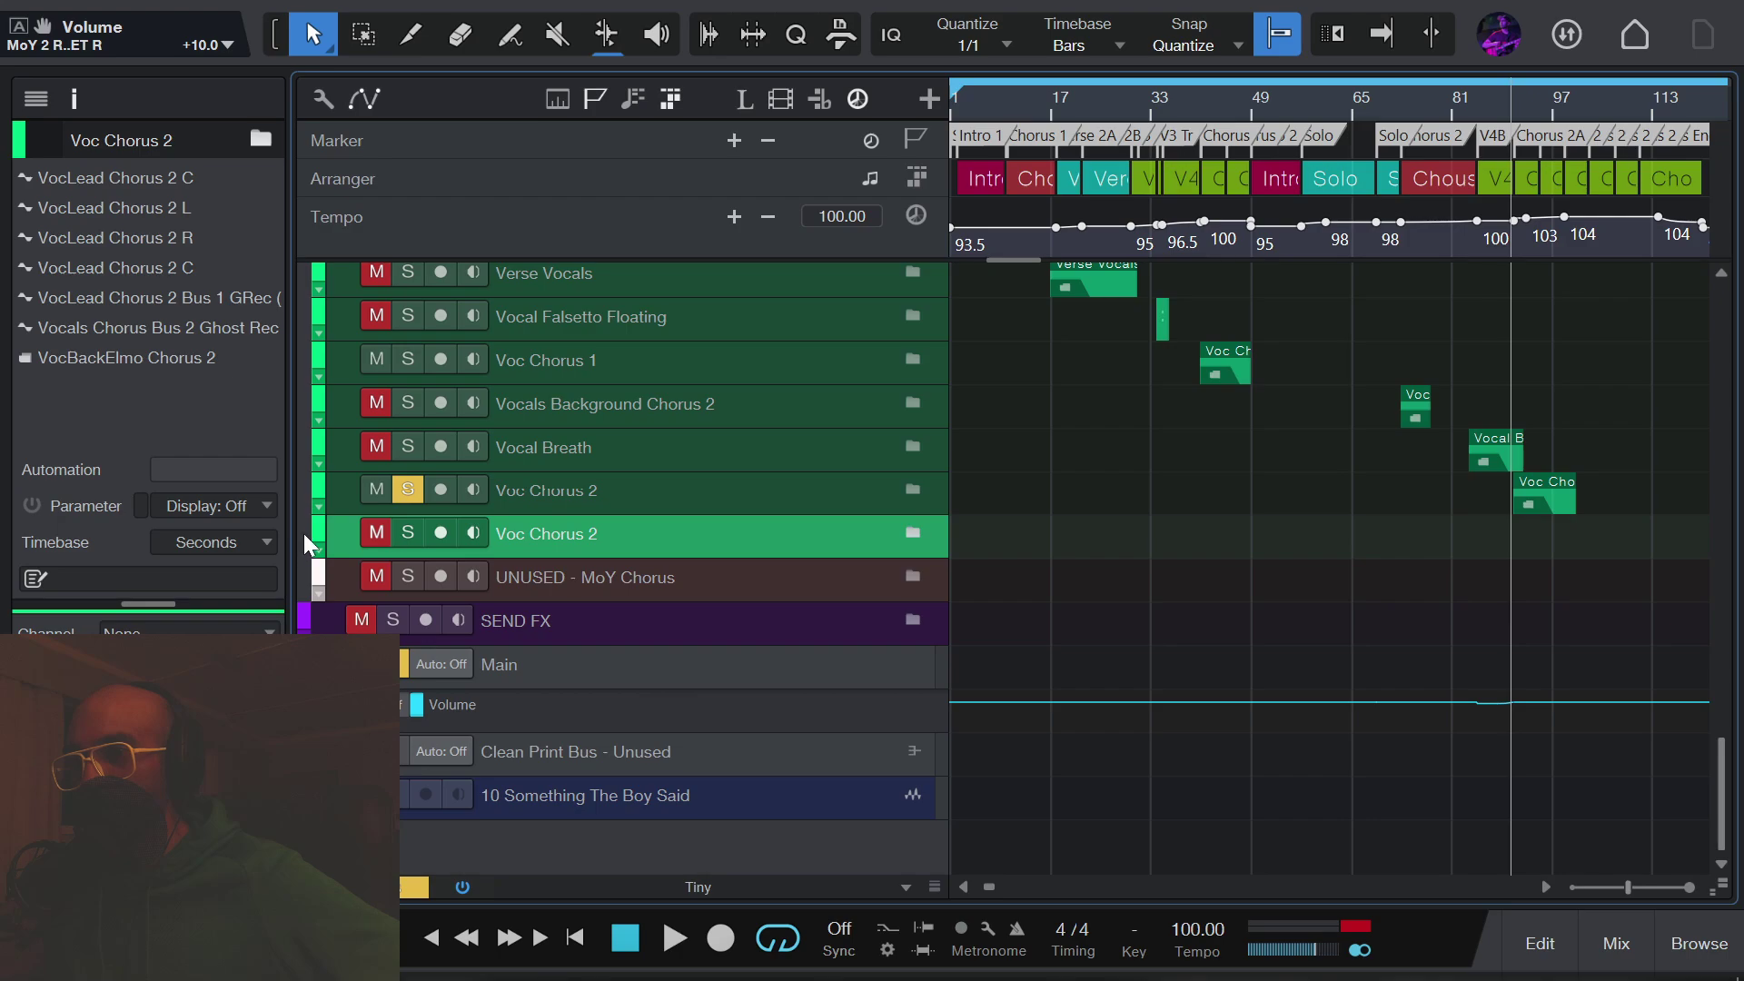
{"action": "right_click", "coordinate": [303, 536]}
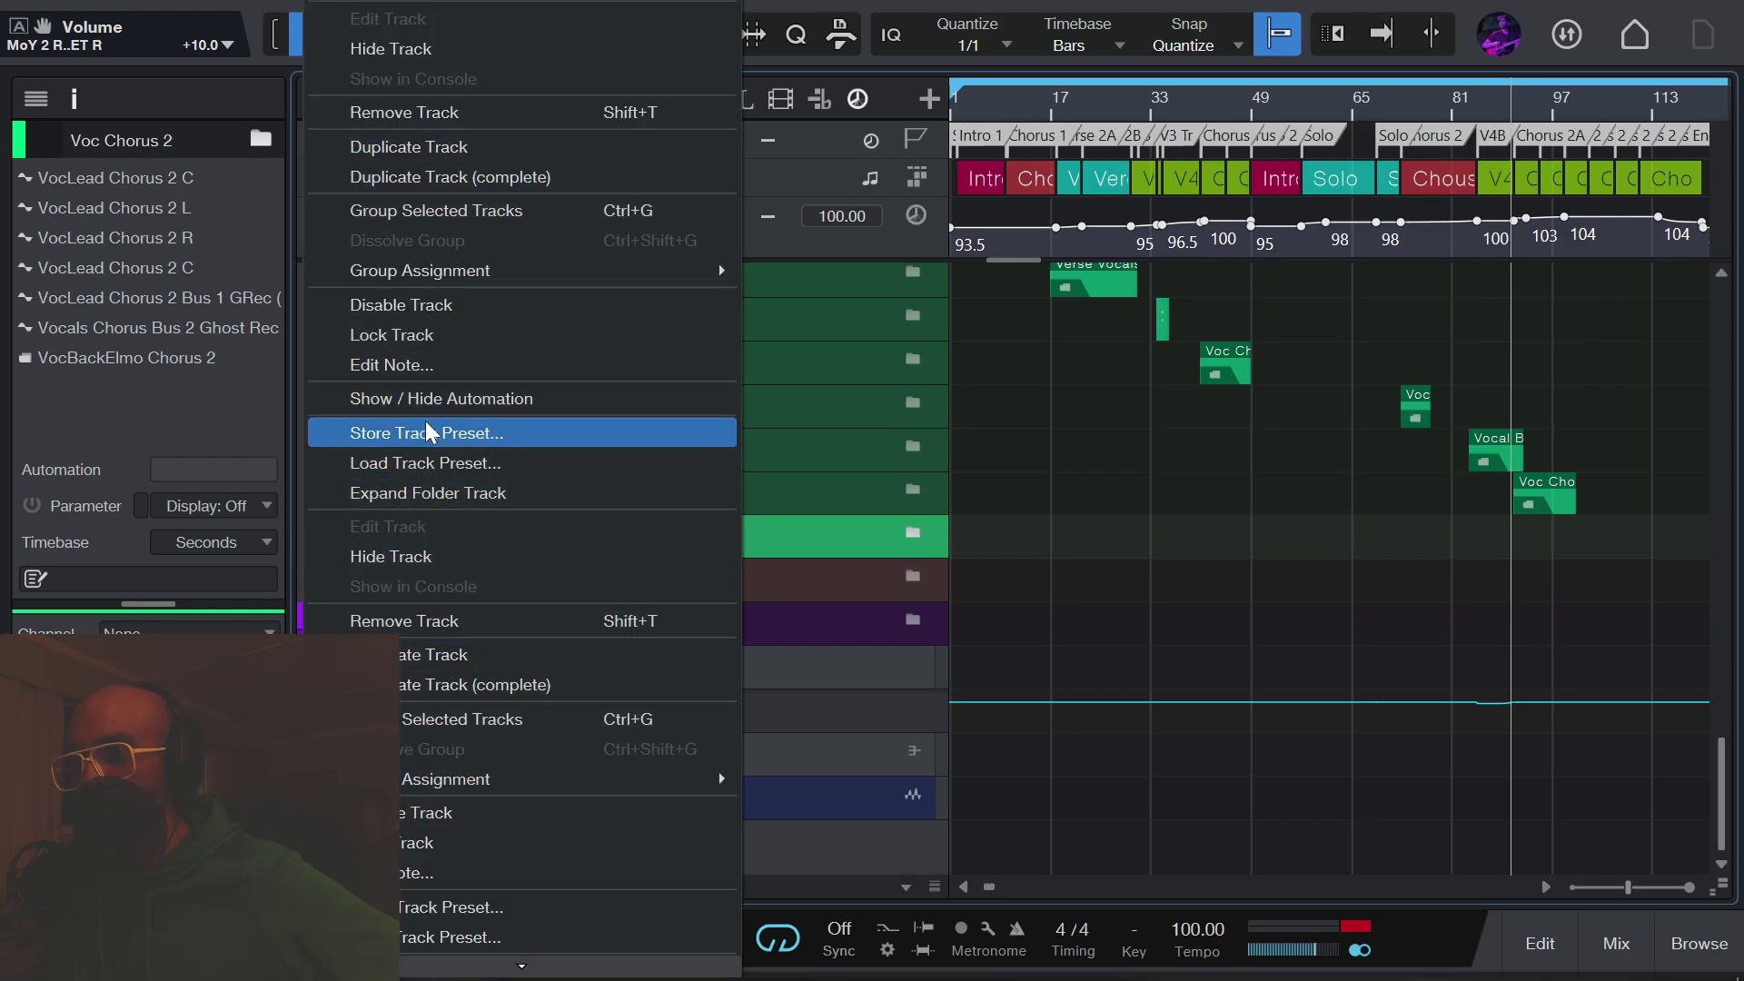
{"action": "left_click", "coordinate": [809, 498]}
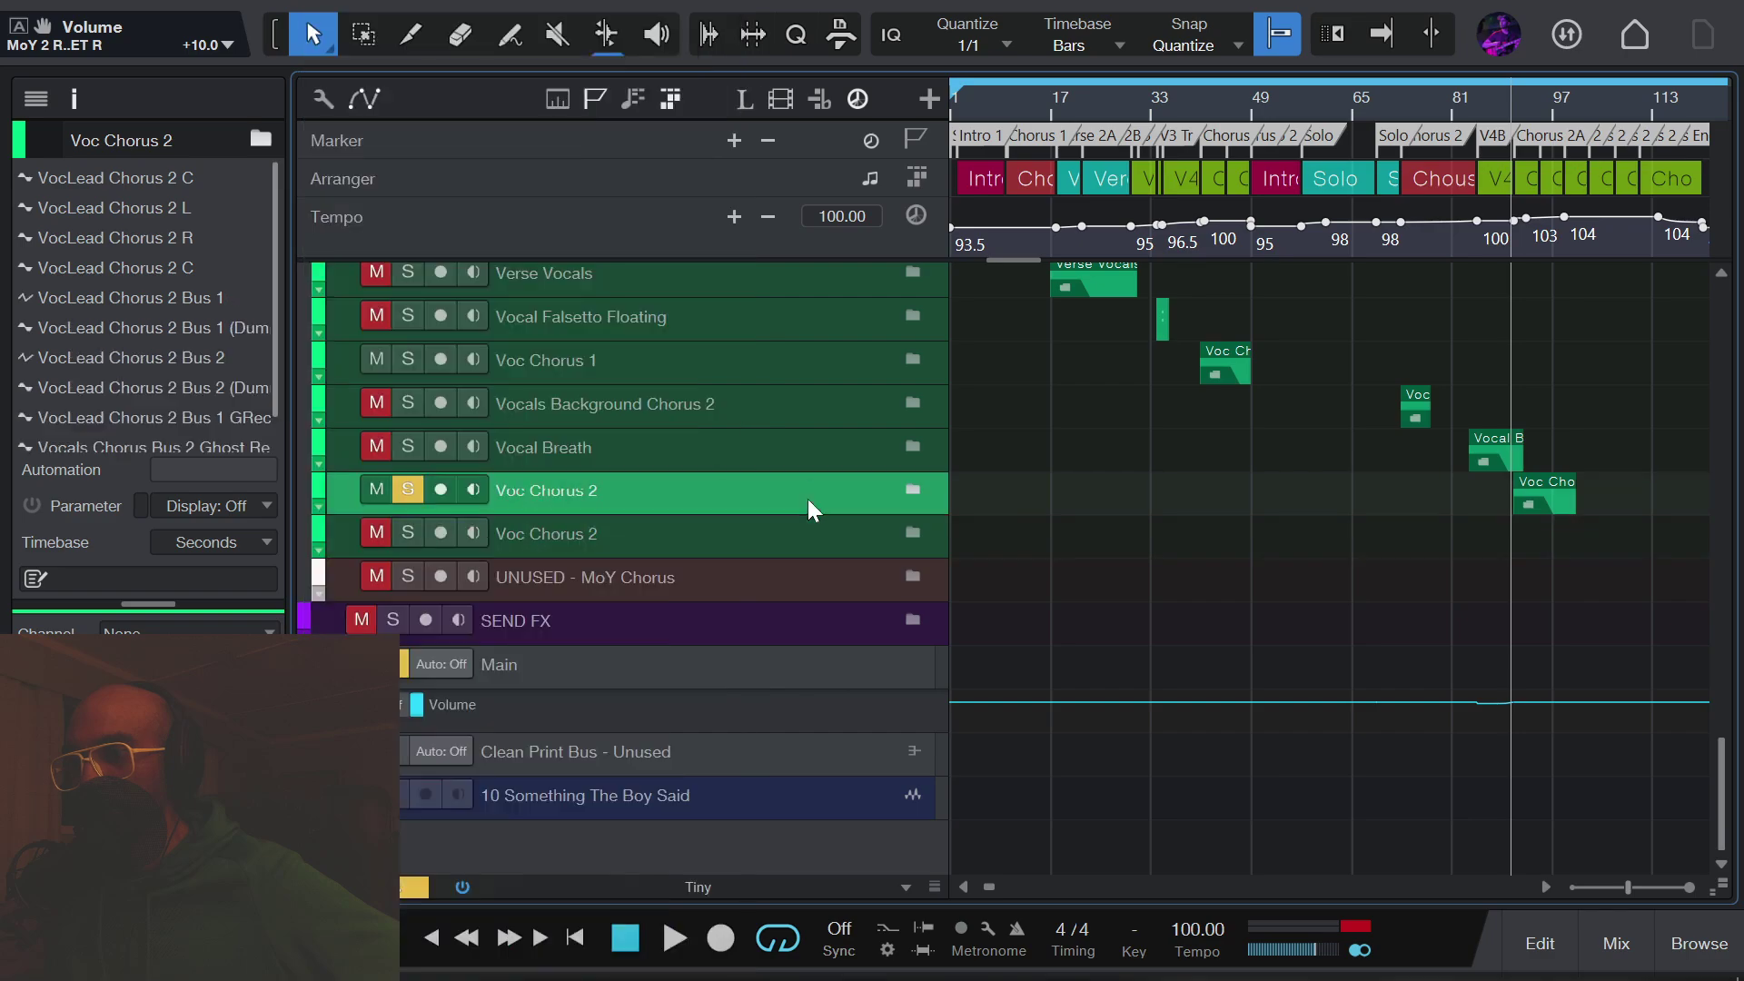
Step: Load the Preset4YTVideoGood track preset from the second Voc Chorus 2 folder, dismissing the missing files without locating them
{"action": "right_click", "coordinate": [338, 535]}
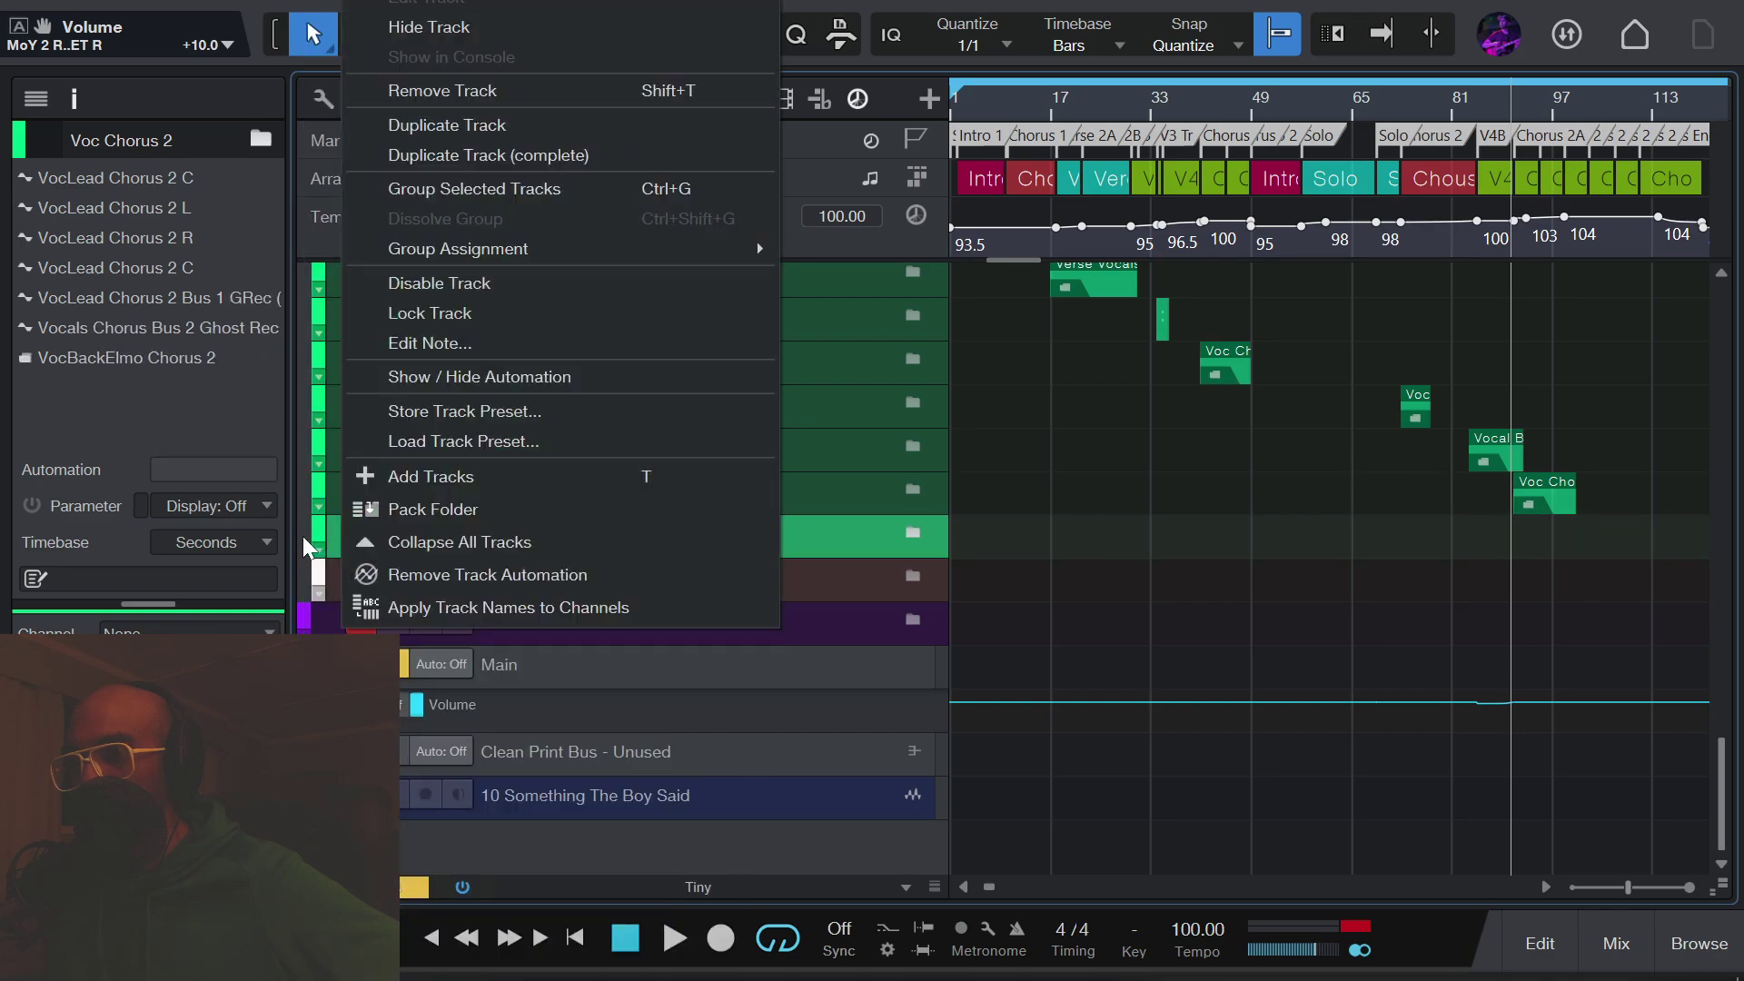
{"action": "right_click", "coordinate": [302, 536]}
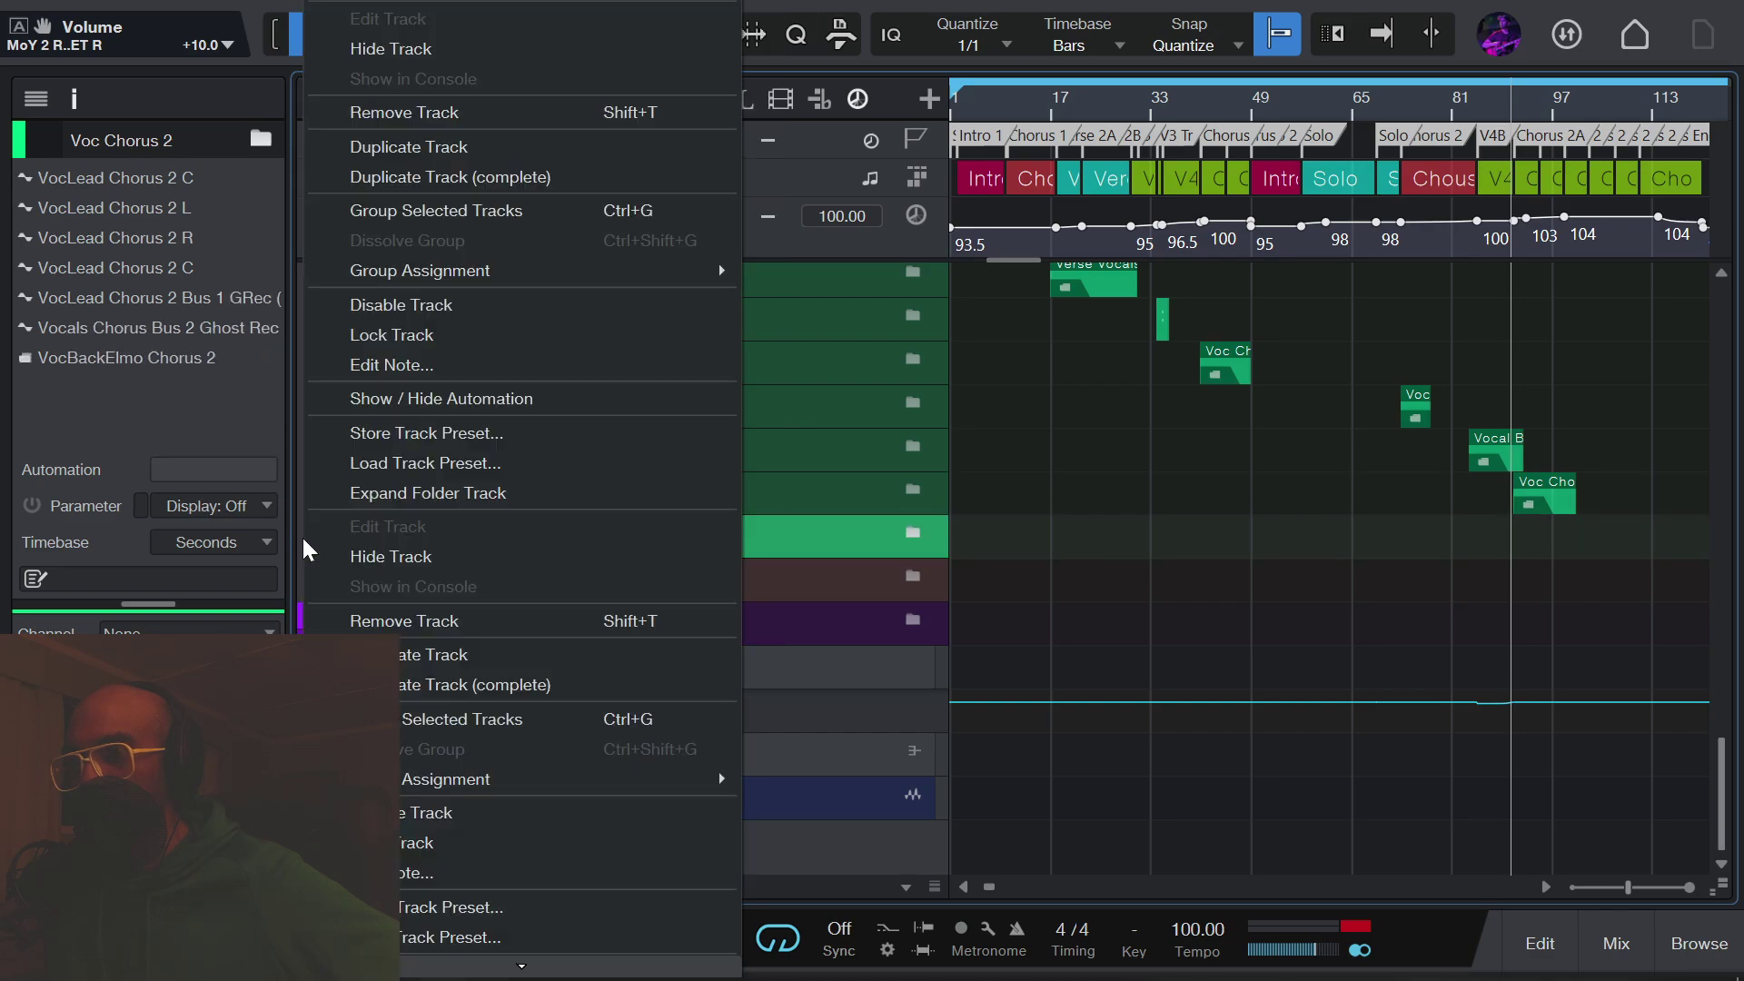
{"action": "left_click", "coordinate": [374, 467]}
{"action": "left_click", "coordinate": [835, 429]}
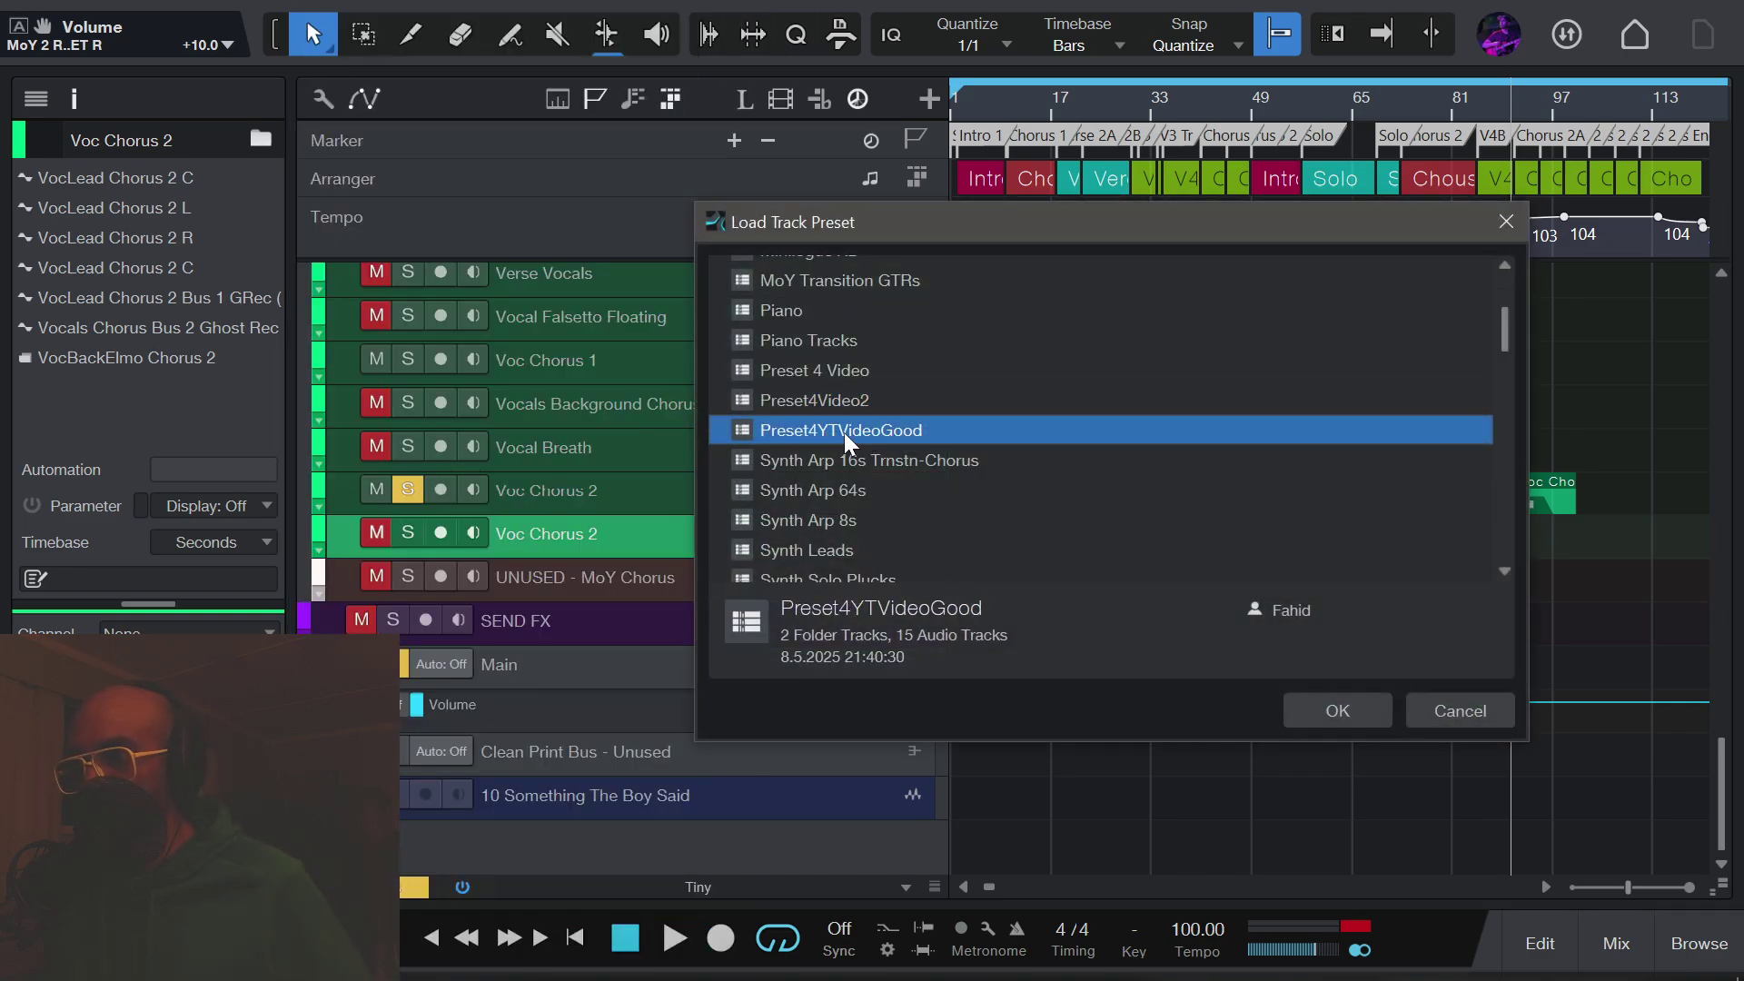
{"action": "left_click", "coordinate": [1326, 710]}
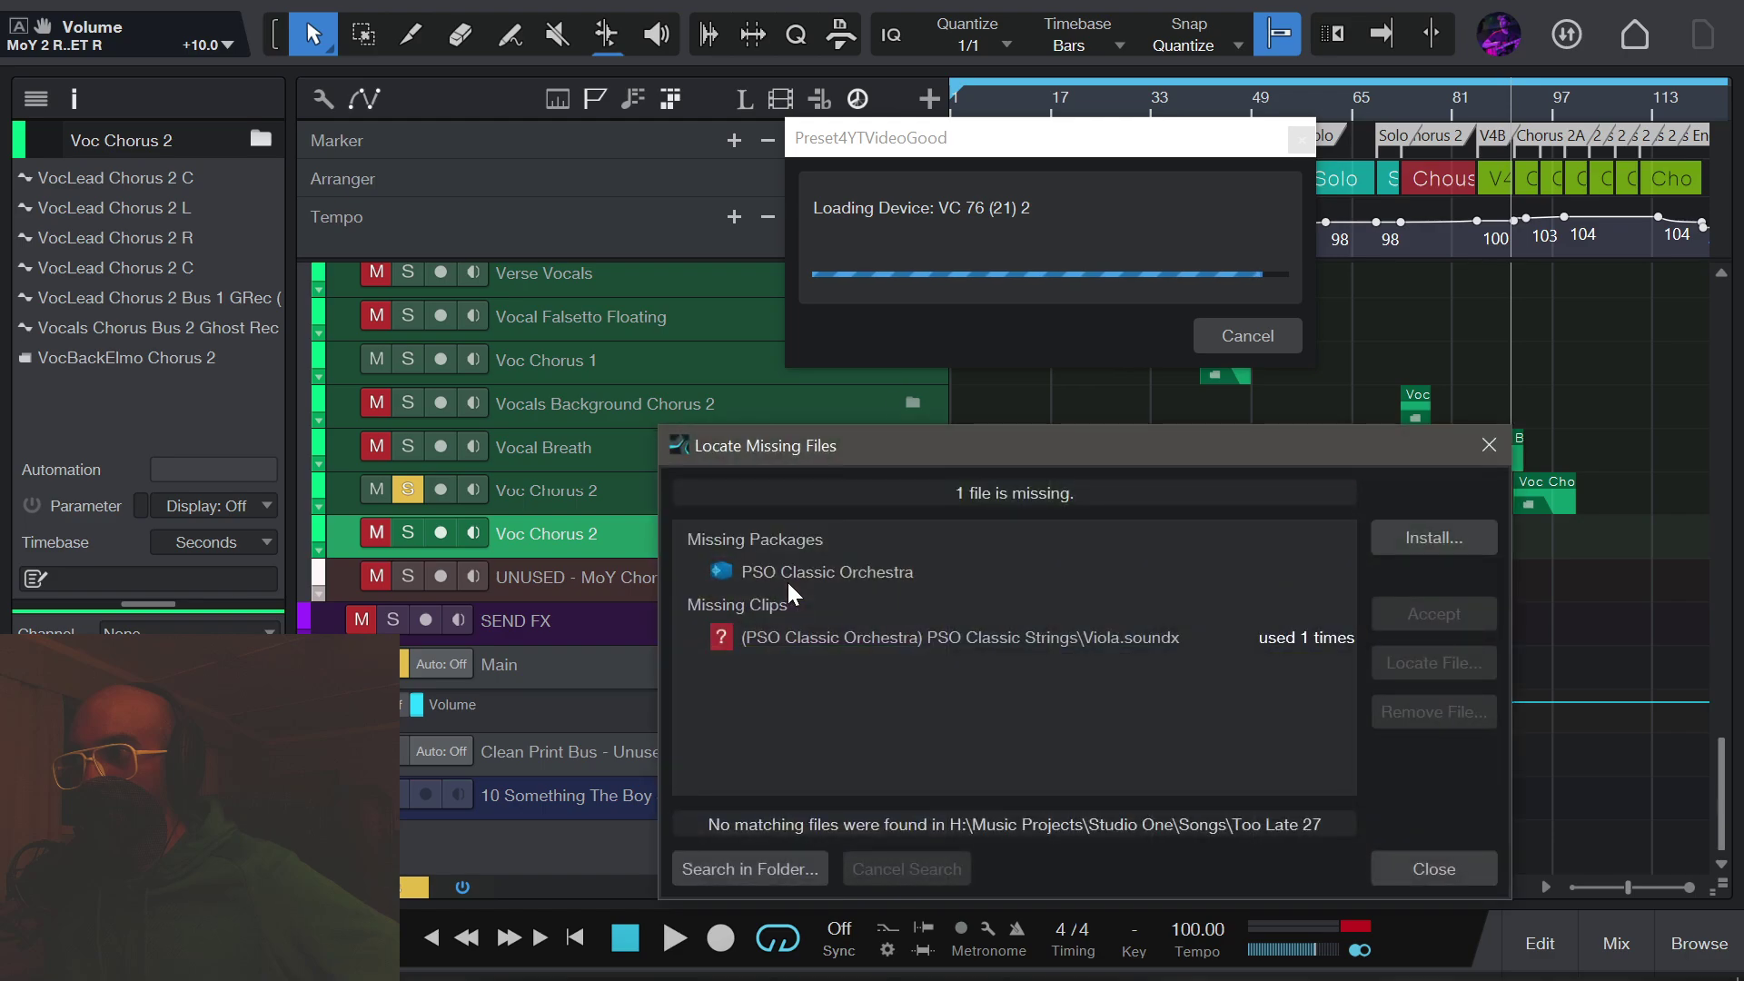
{"action": "left_click", "coordinate": [1433, 867]}
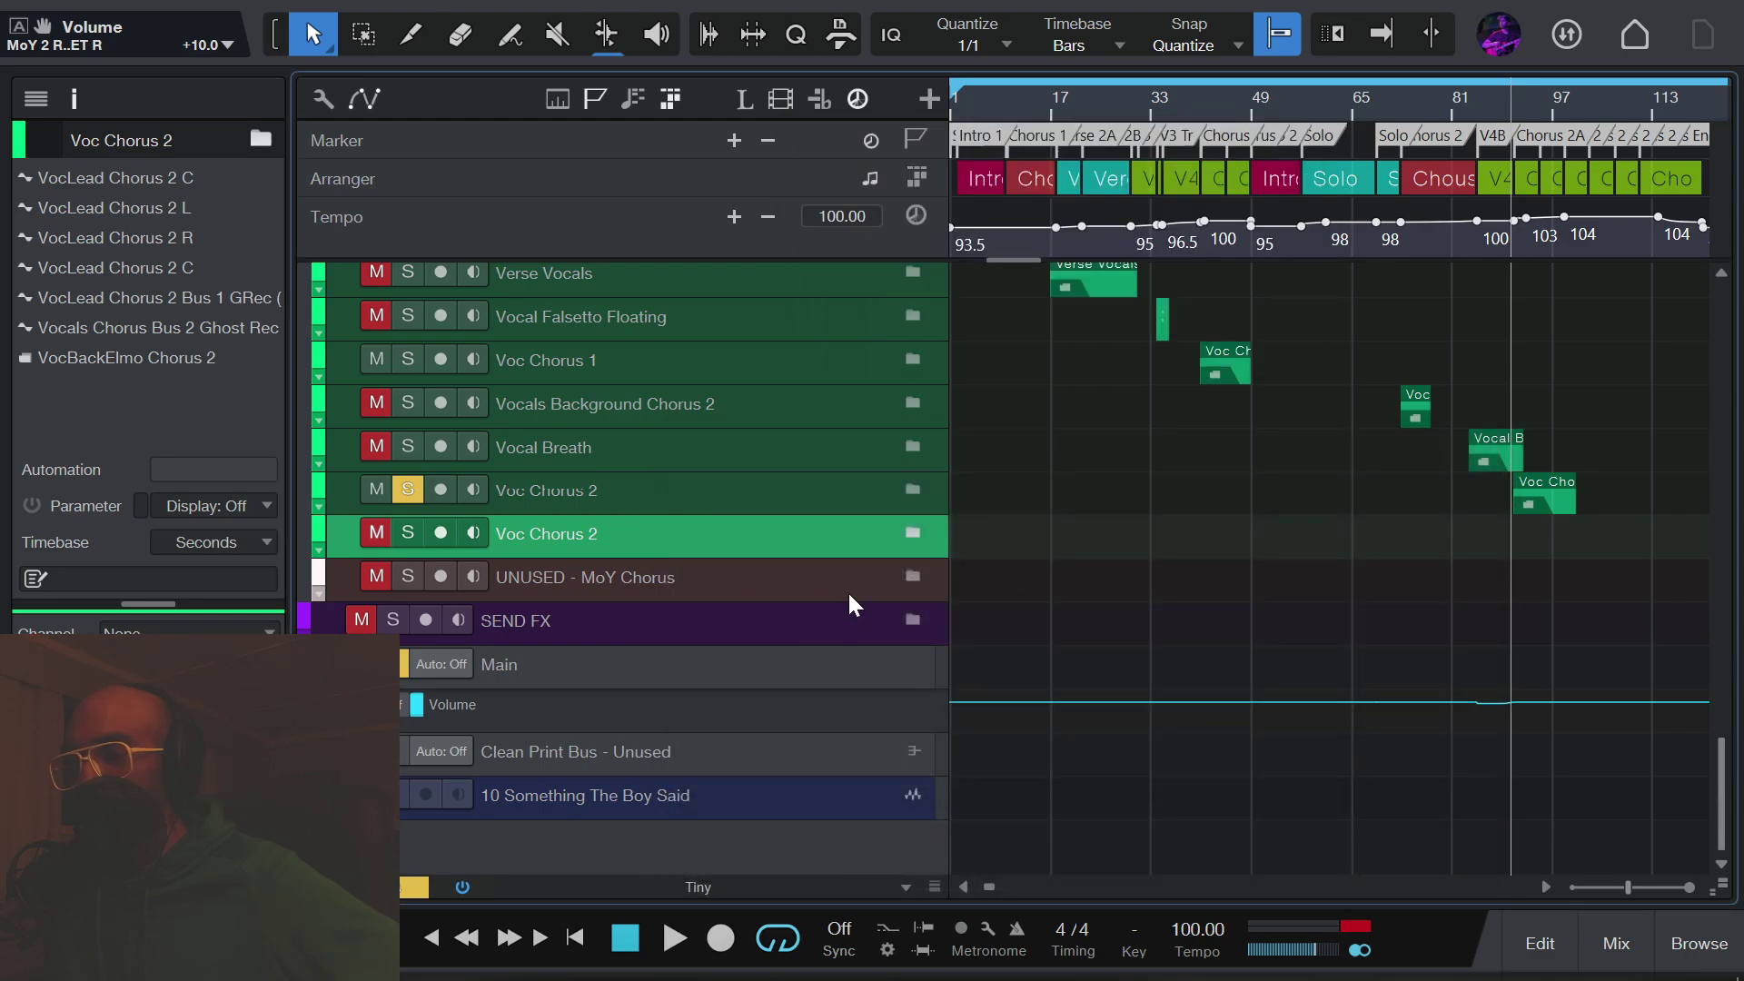
Step: Examine the four lead vocal tracks and the inserts and sends of both Dummy4preset tracks in the newly loaded Voc Chorus 2 folder
{"action": "scroll", "coordinate": [1099, 460], "scroll_direction": "down", "scroll_amount": 5}
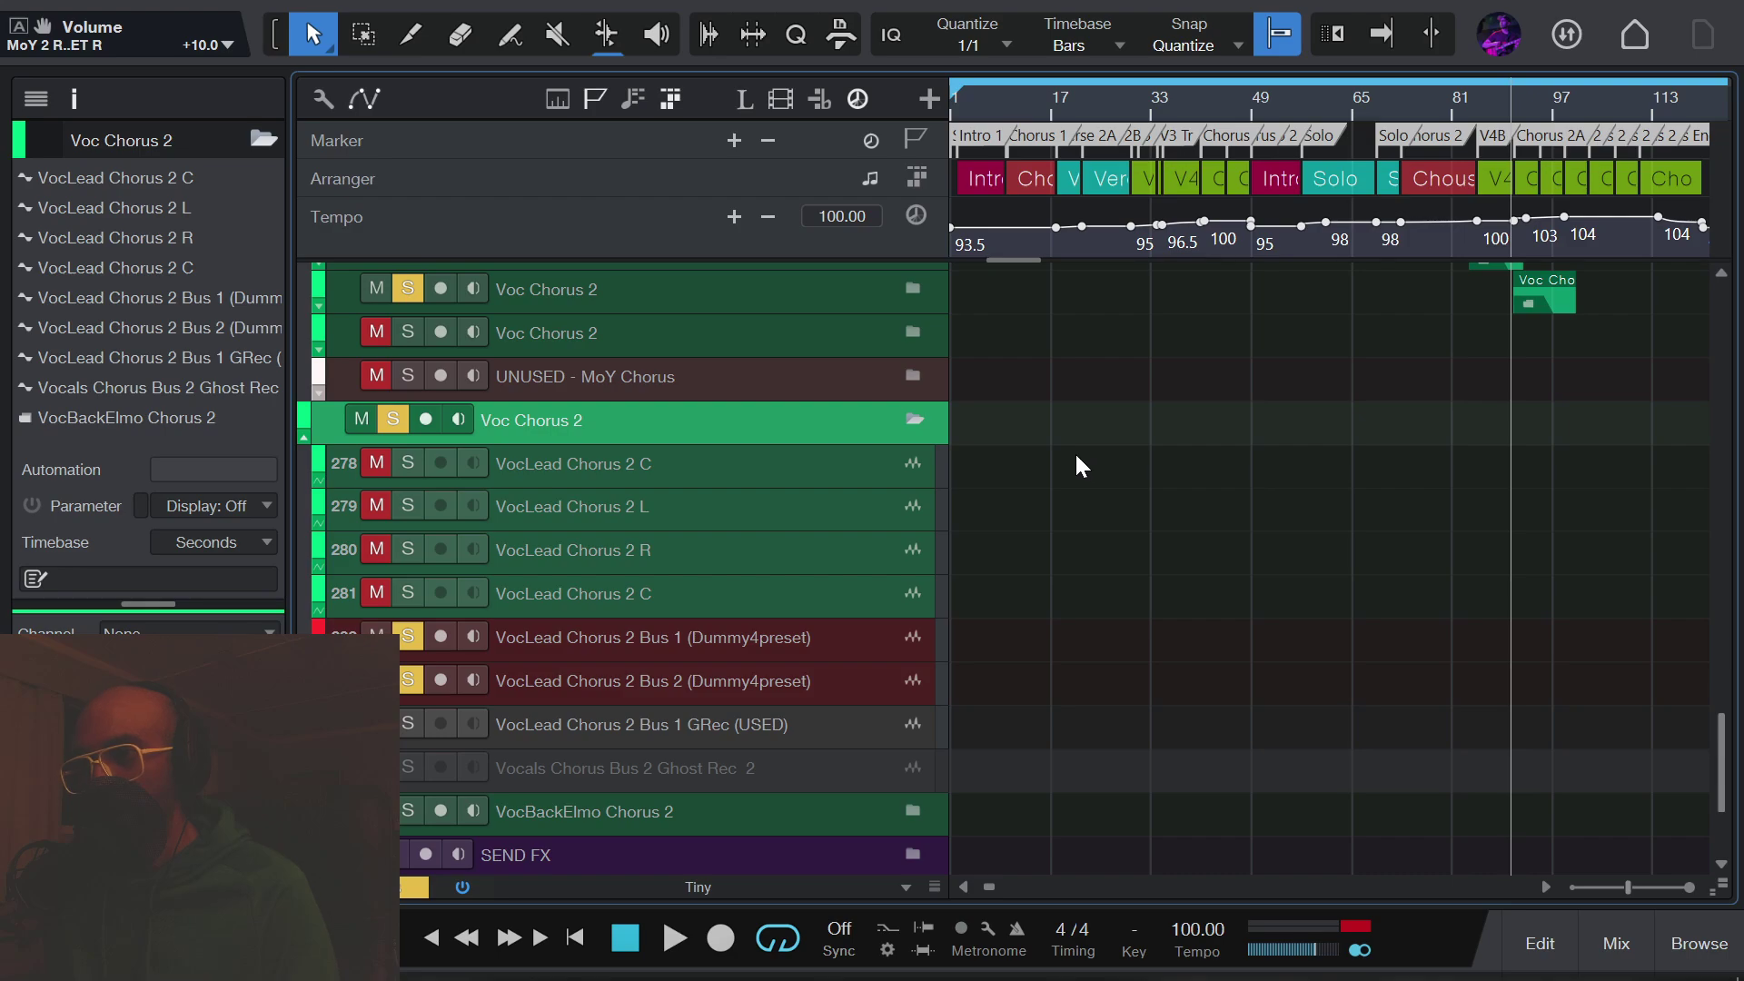
{"action": "left_click", "coordinate": [786, 471]}
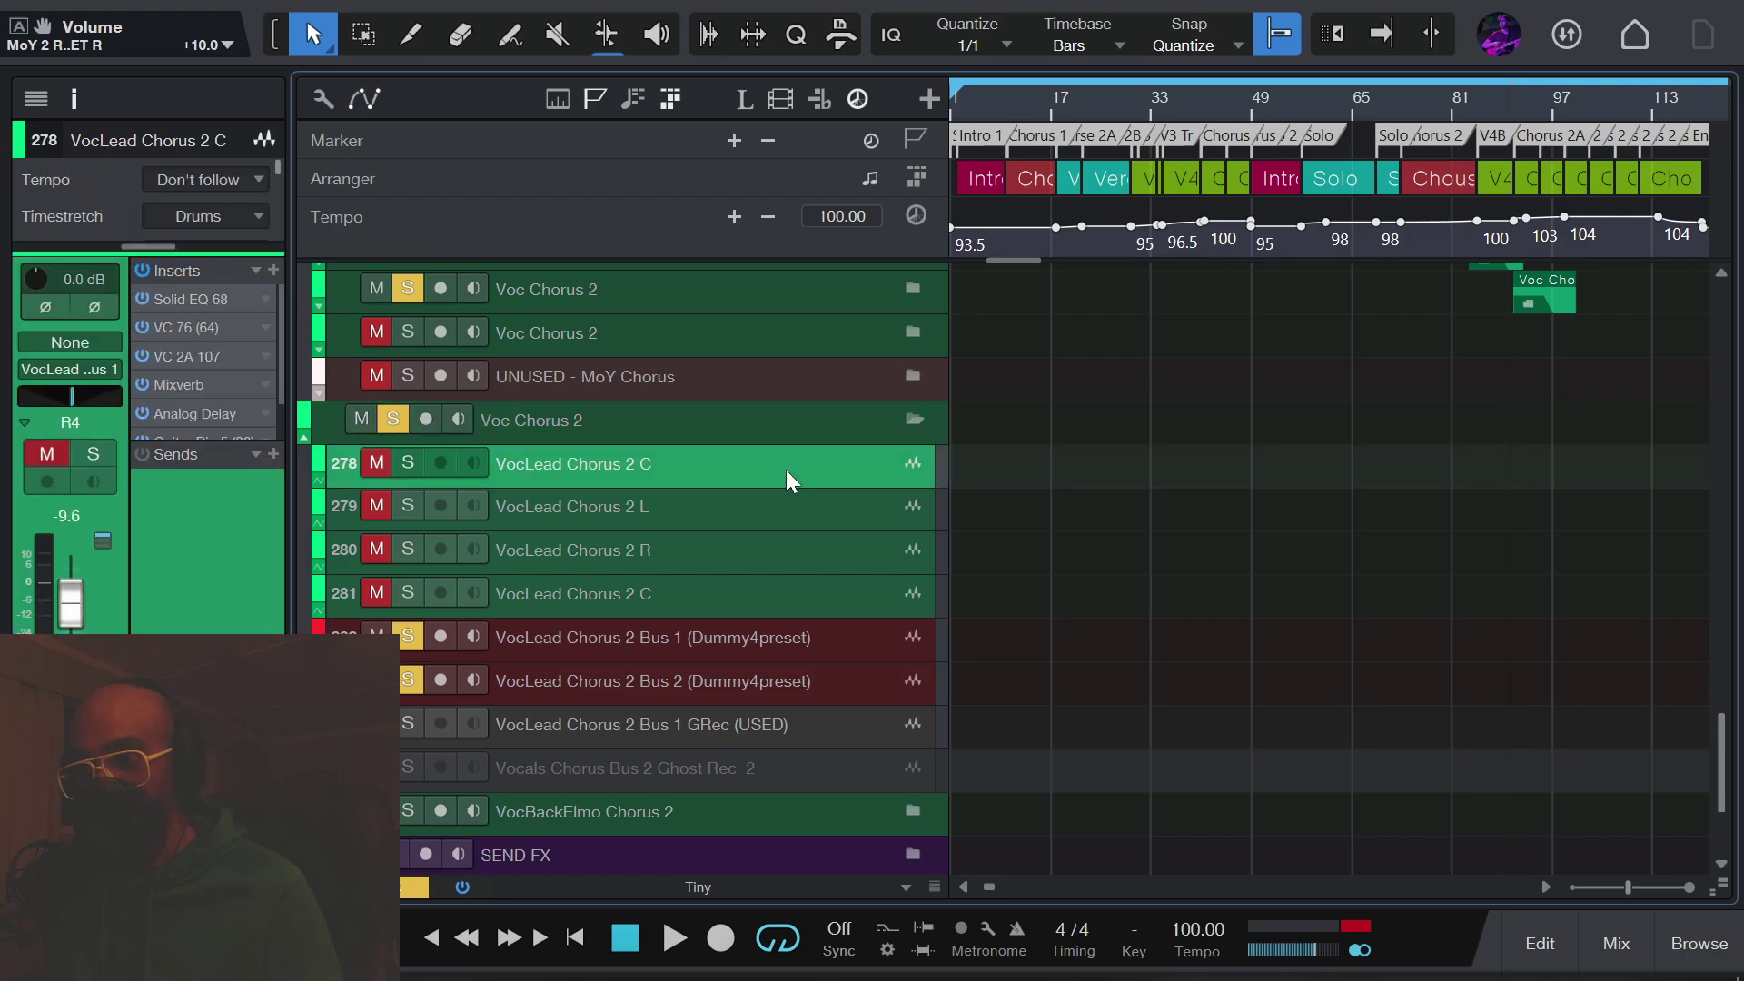
{"action": "scroll", "coordinate": [849, 585], "scroll_direction": "down", "scroll_amount": 1}
{"action": "left_click", "coordinate": [821, 614]}
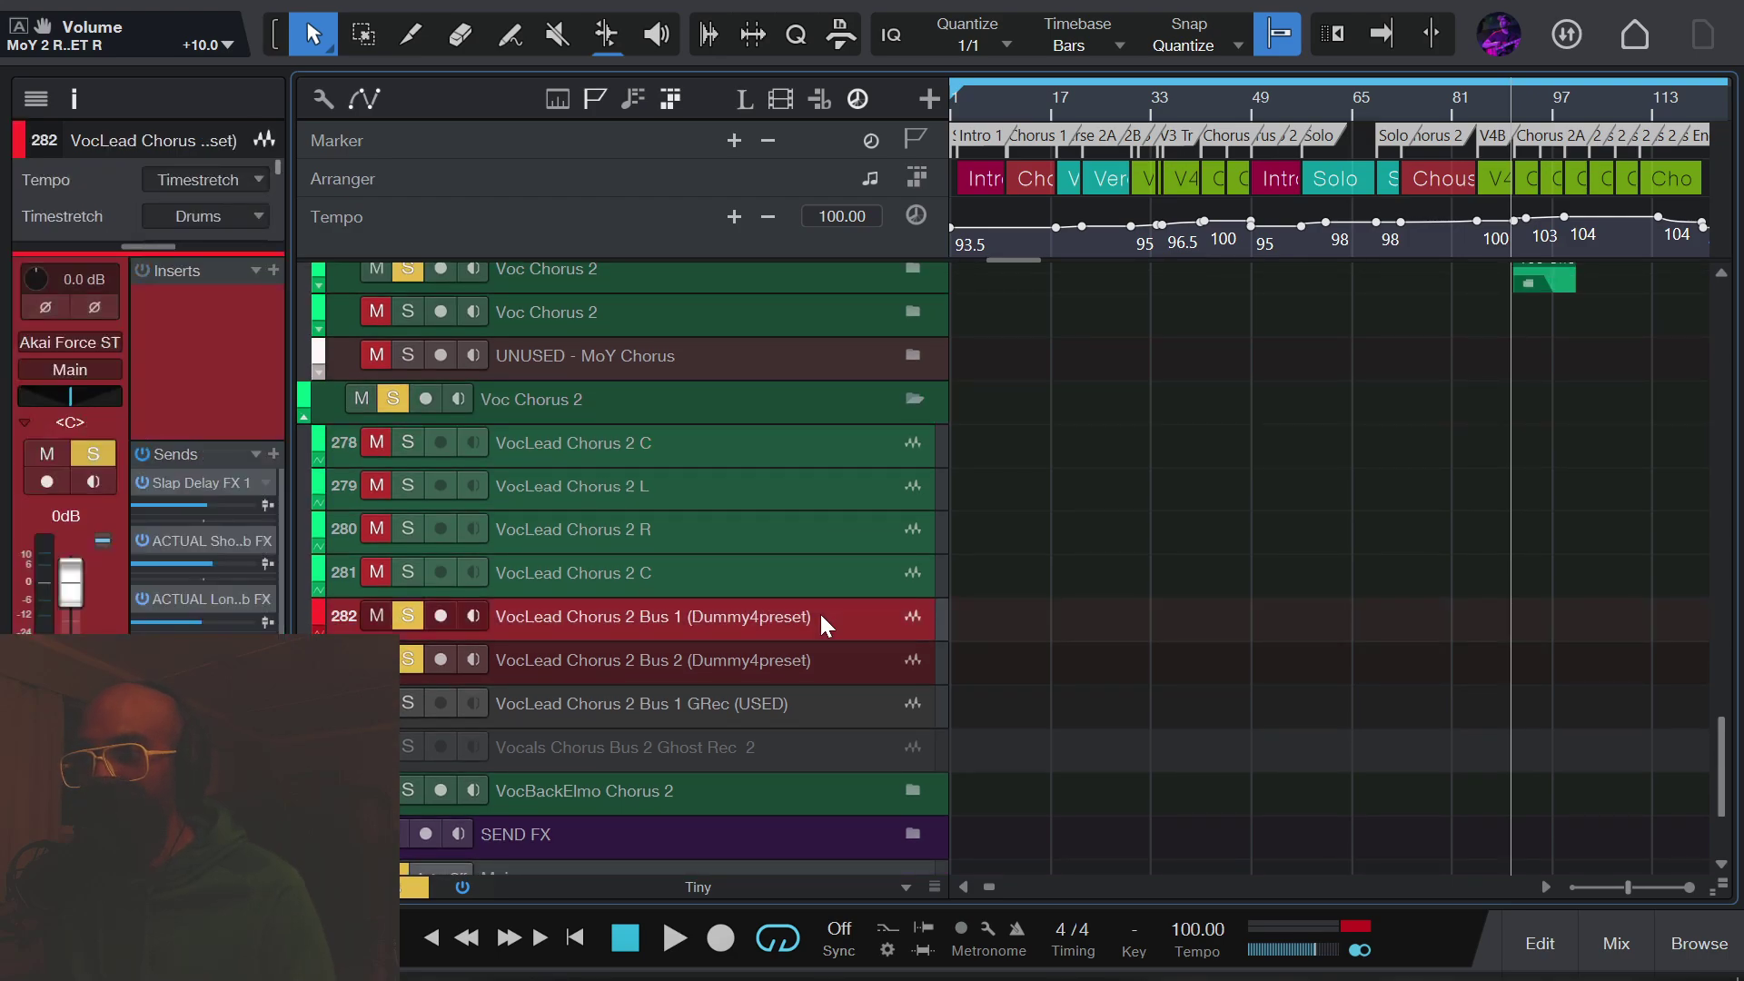
{"action": "left_click", "coordinate": [816, 652]}
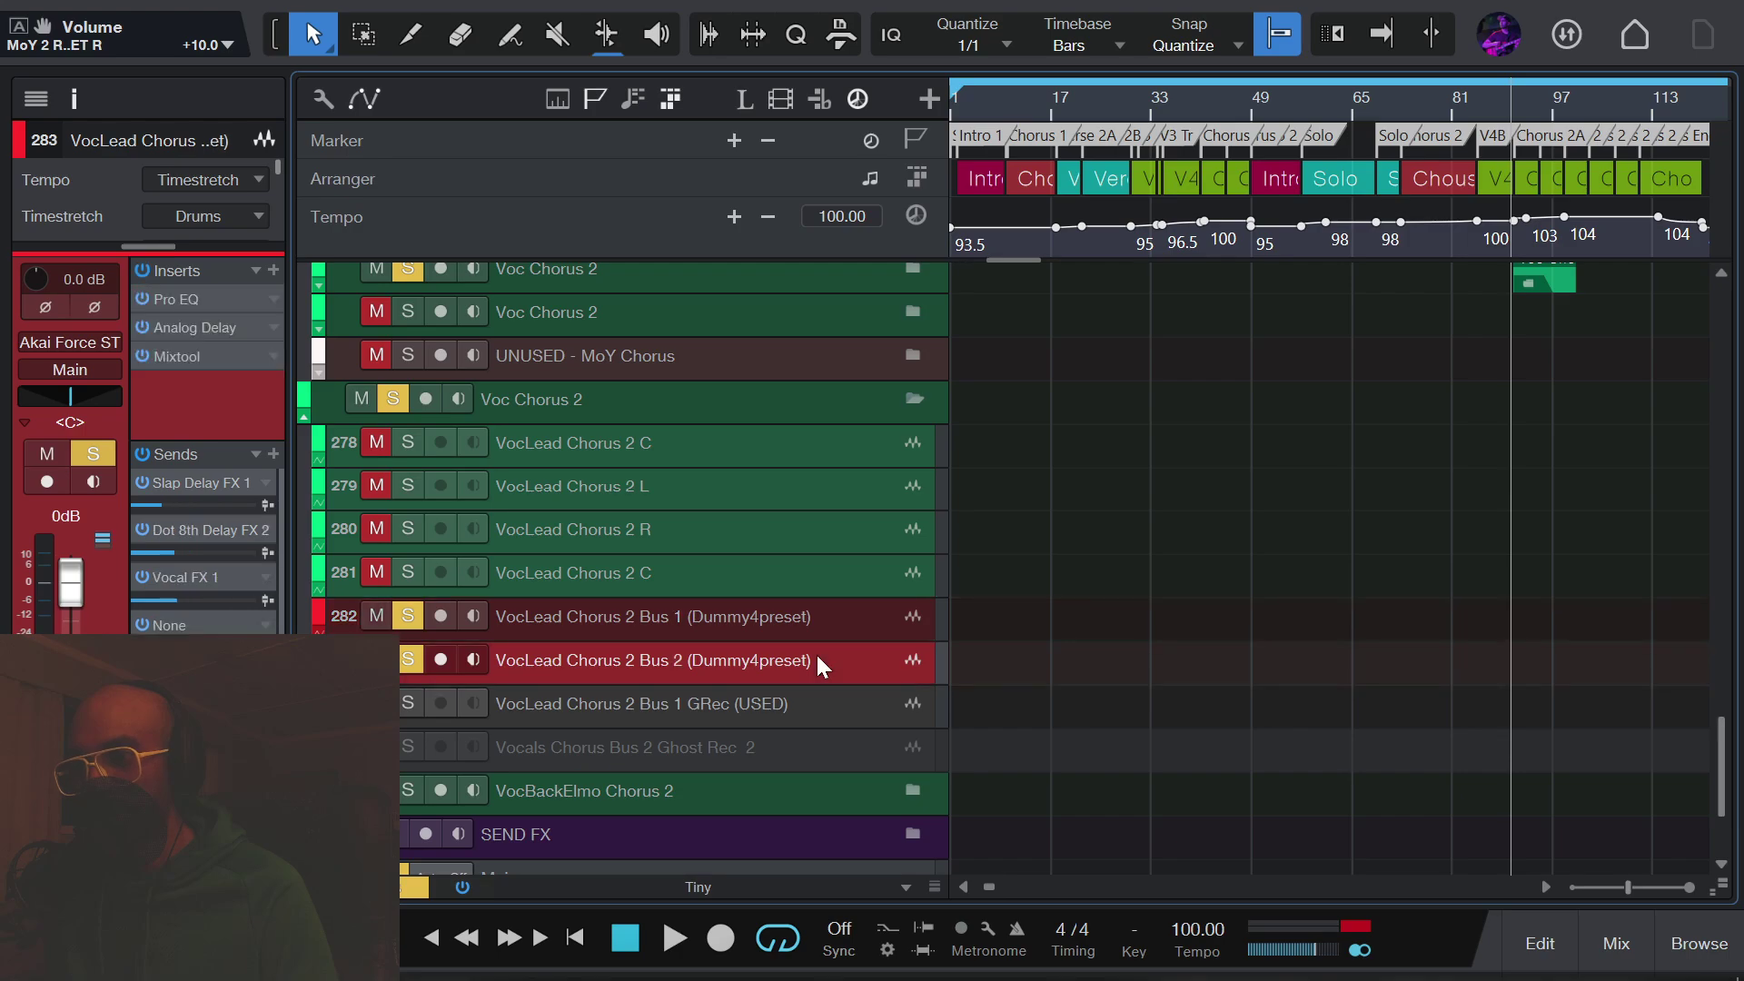
{"action": "left_click", "coordinate": [796, 610]}
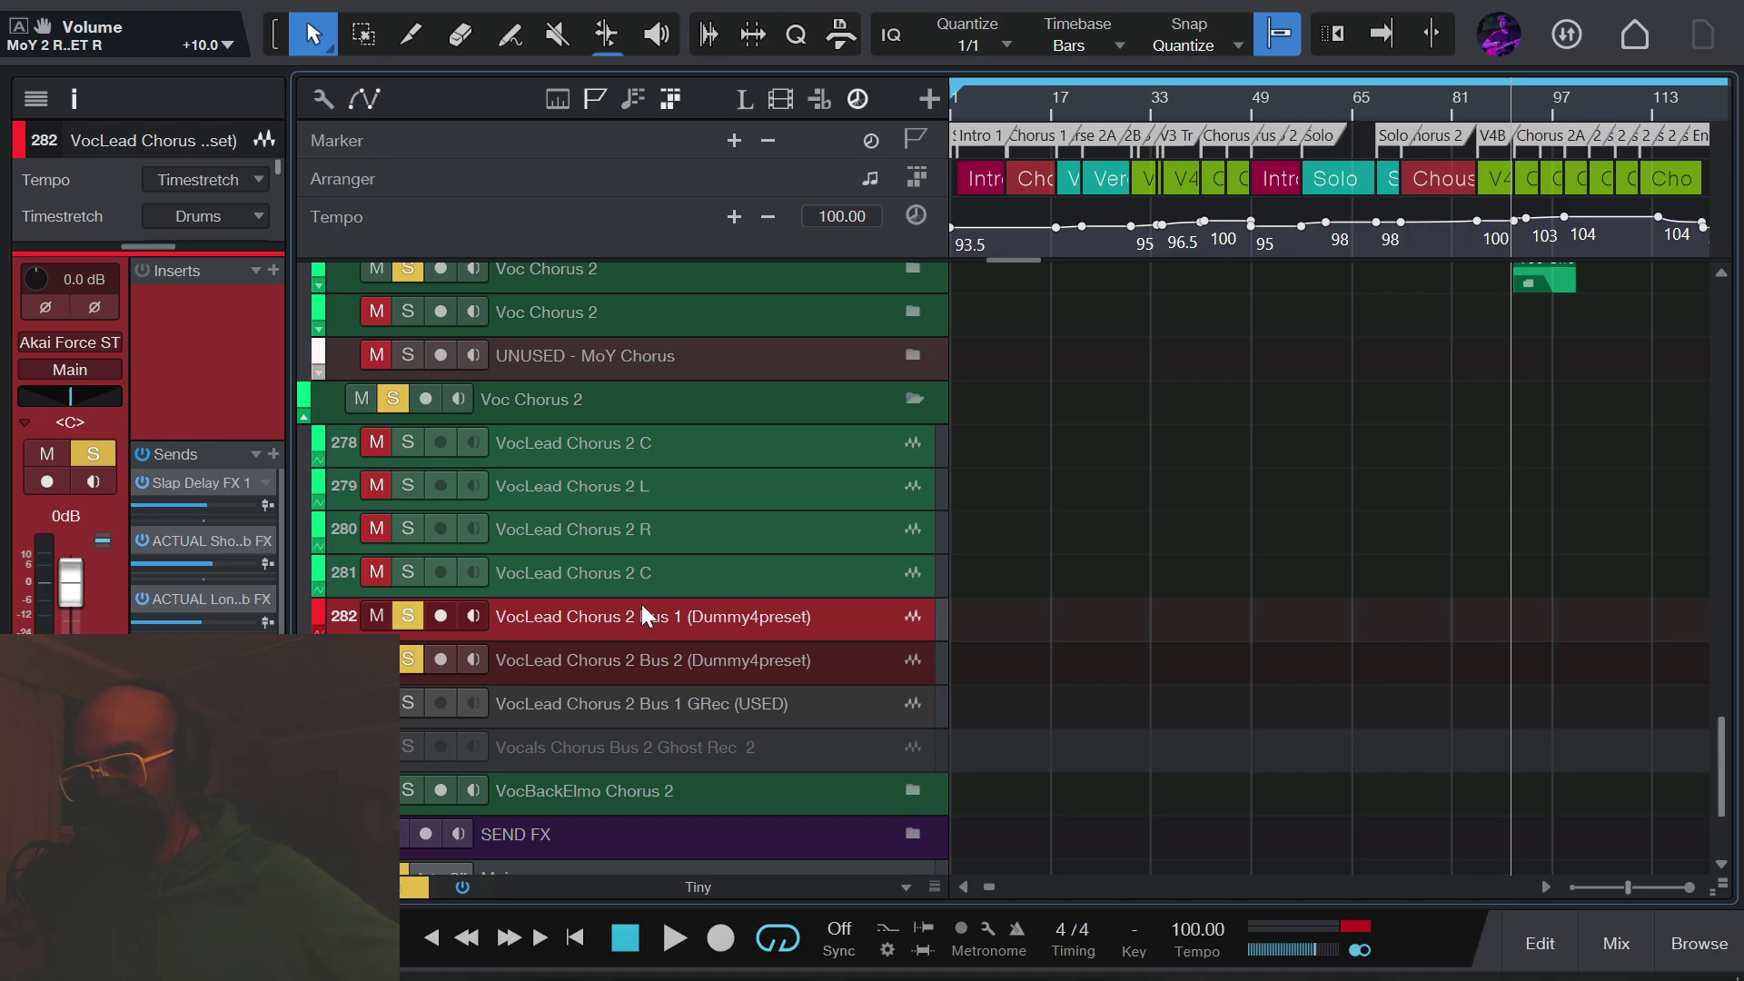
{"action": "left_click", "coordinate": [757, 451]}
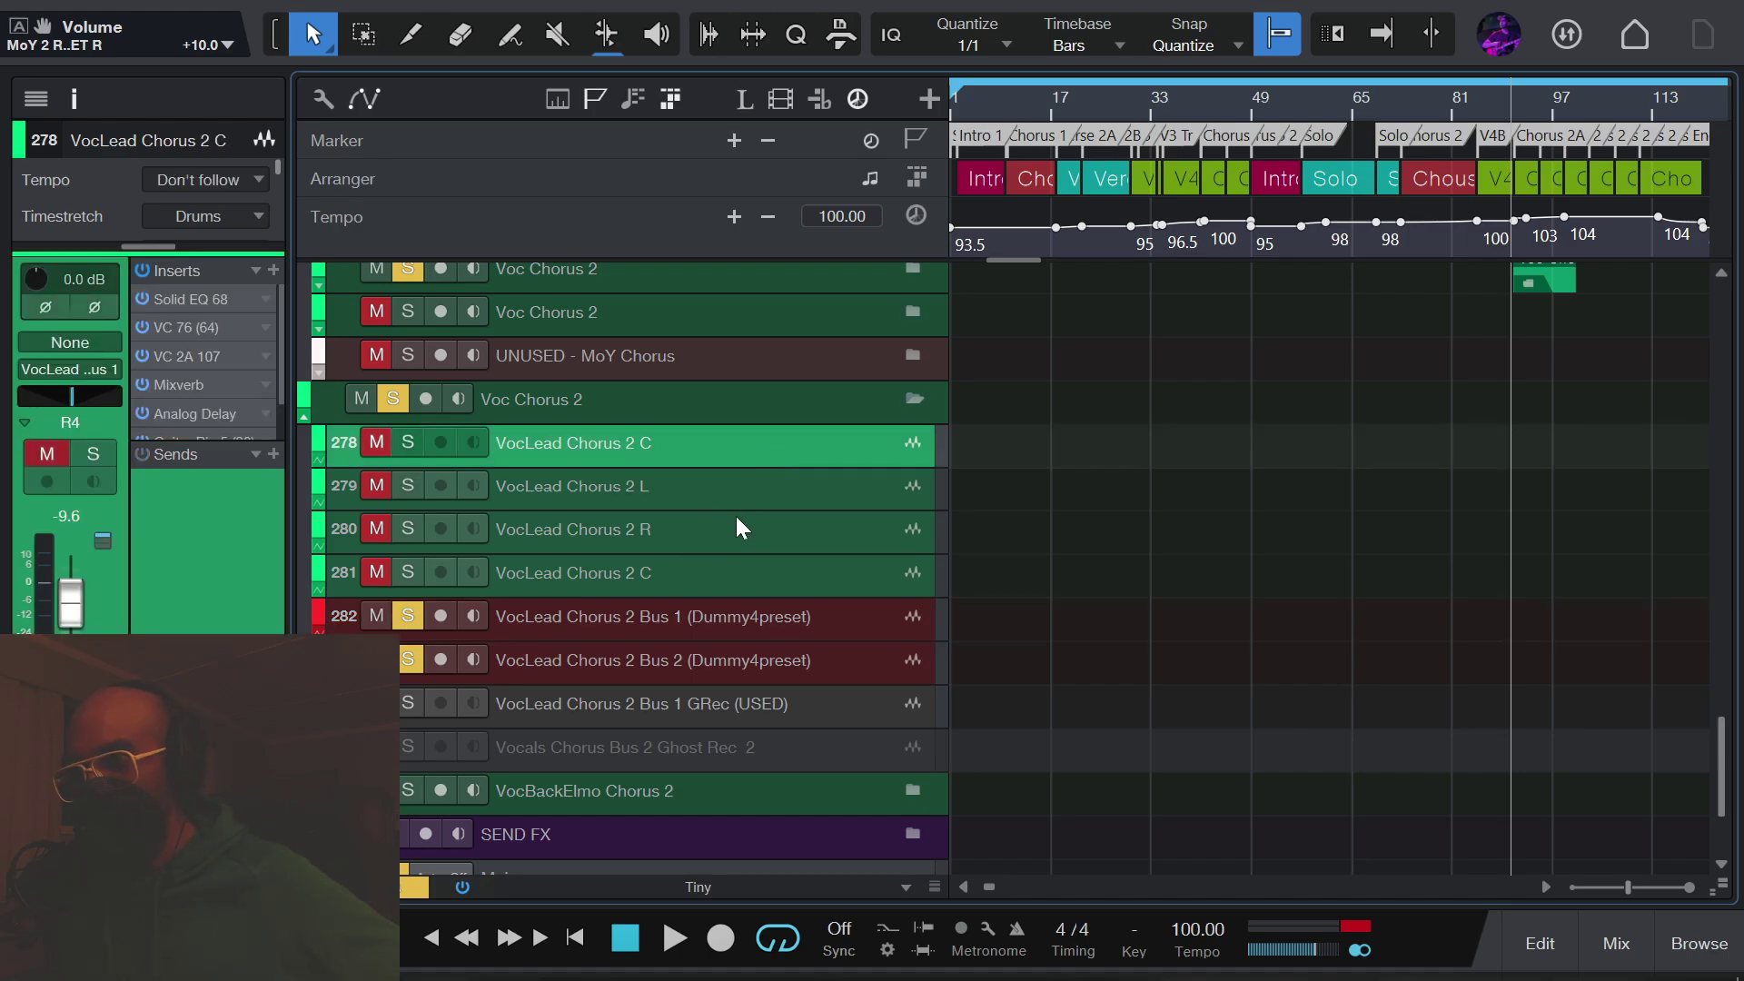
{"action": "left_click", "coordinate": [724, 576], "text": "shift"}
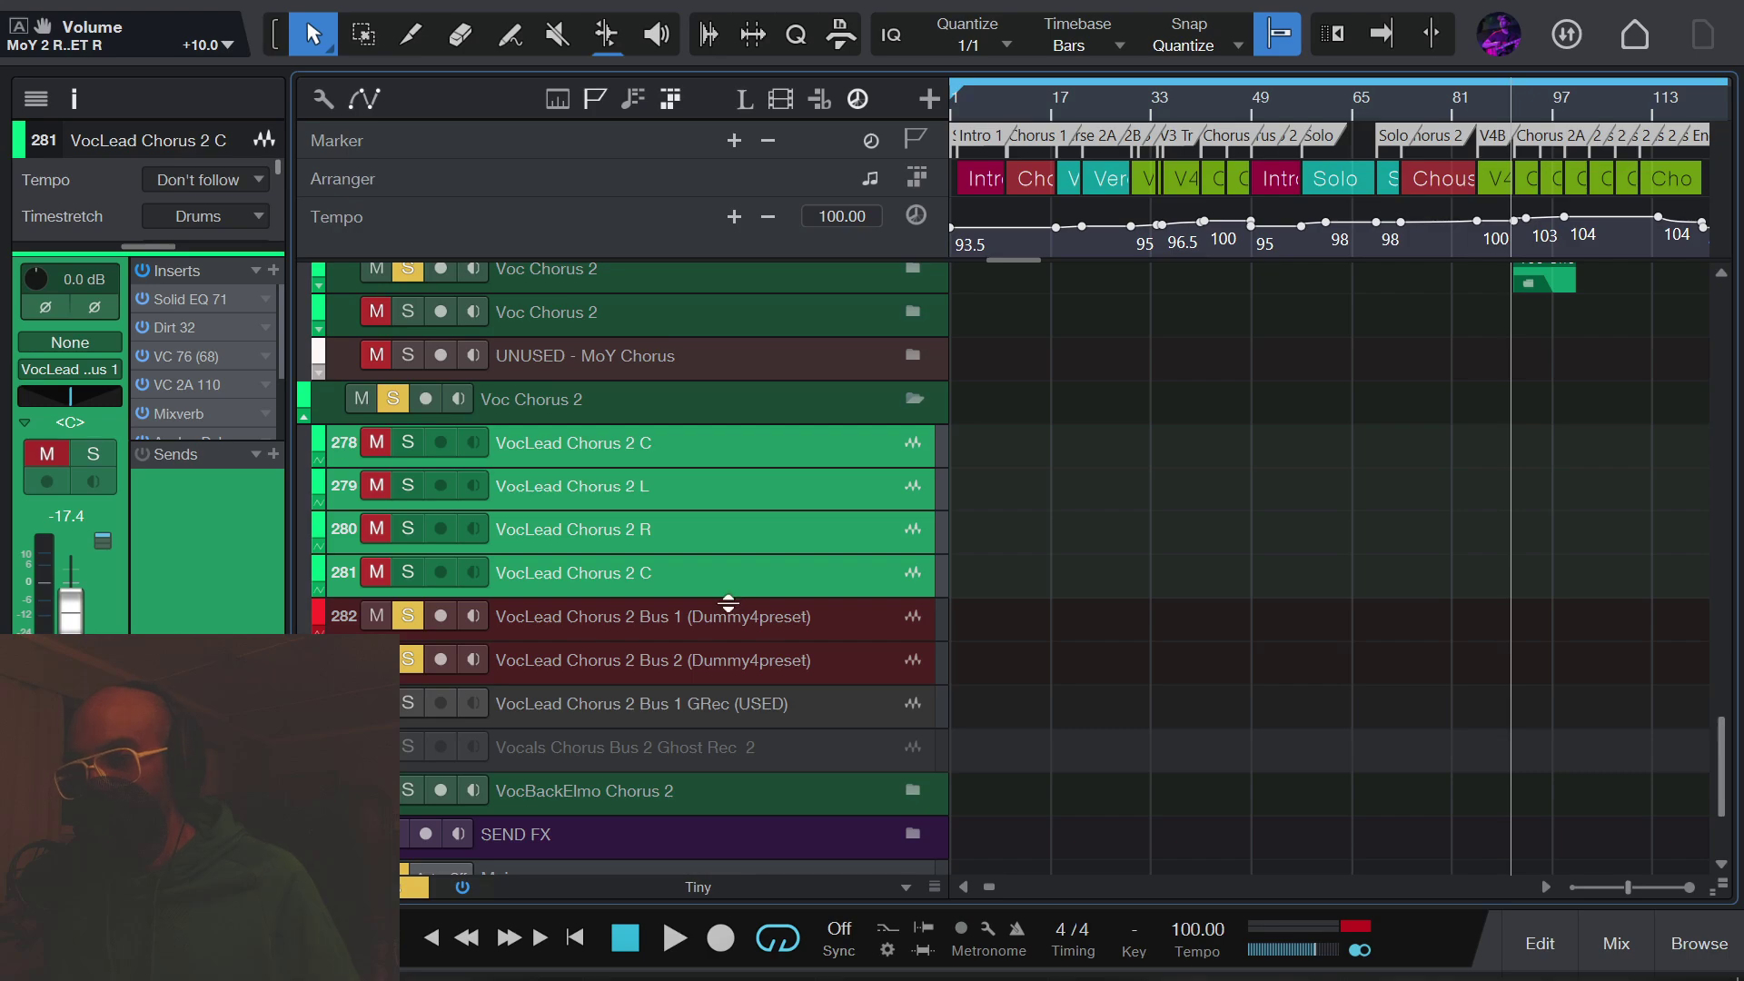
{"action": "left_click", "coordinate": [726, 621]}
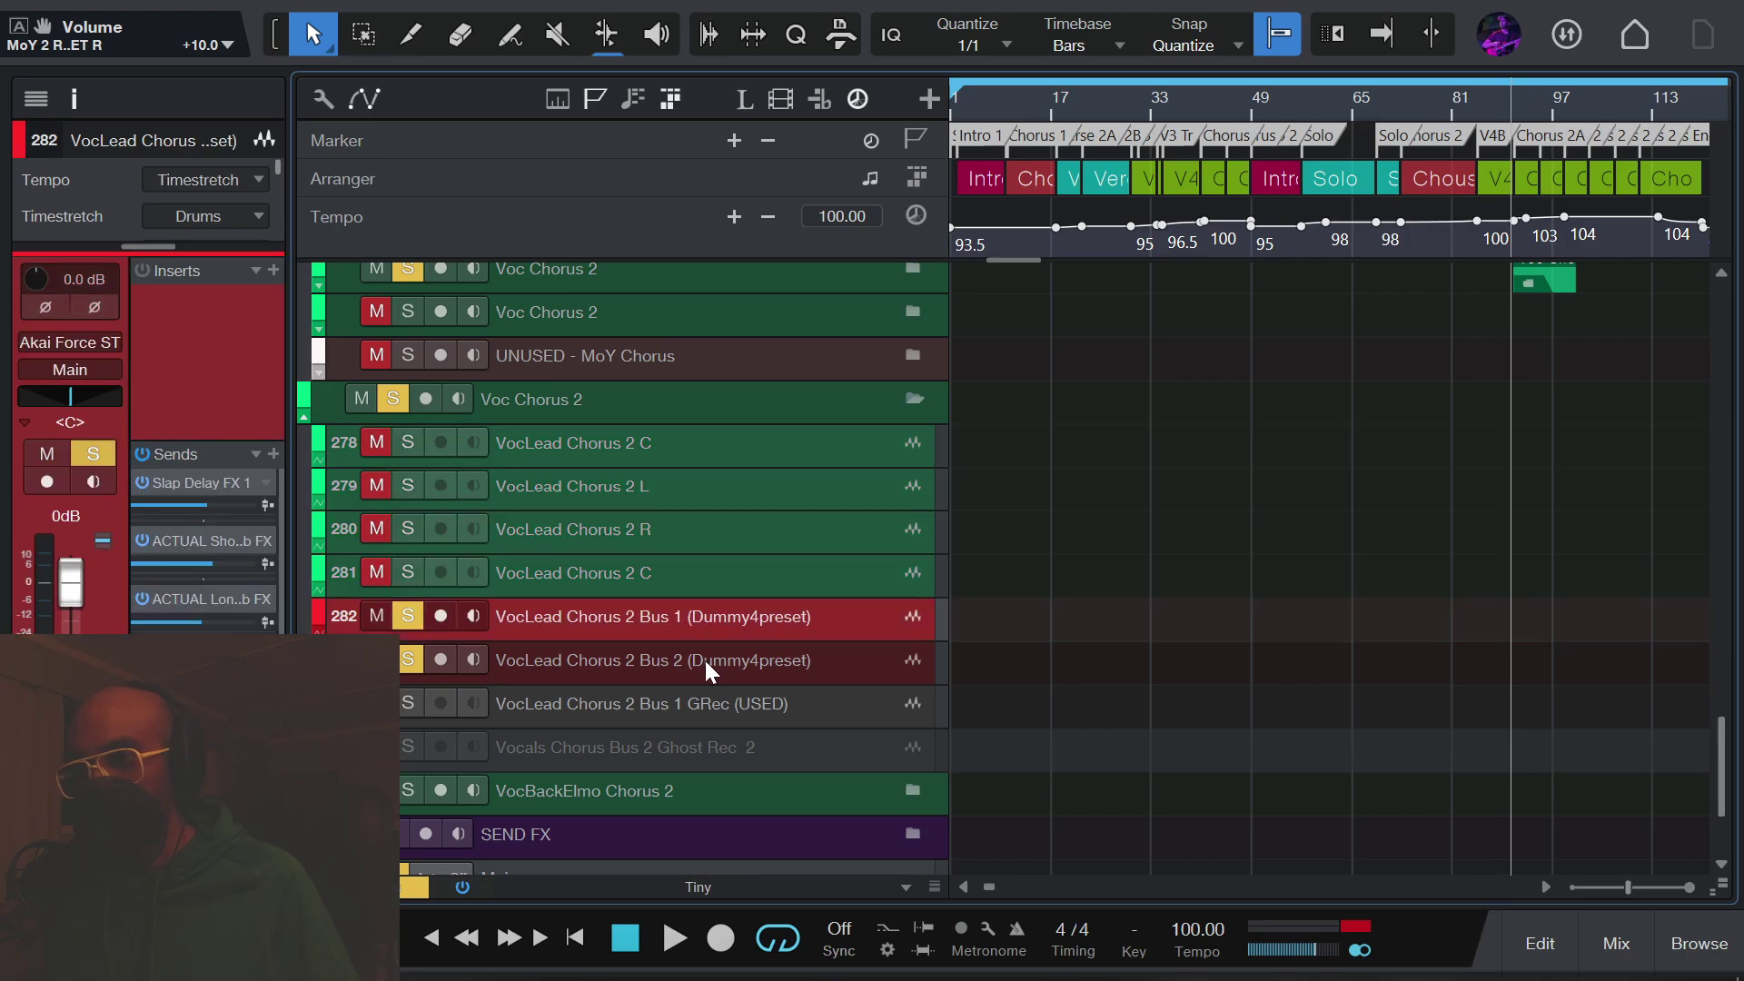
{"action": "left_click", "coordinate": [704, 658]}
{"action": "double_click", "coordinate": [706, 617]}
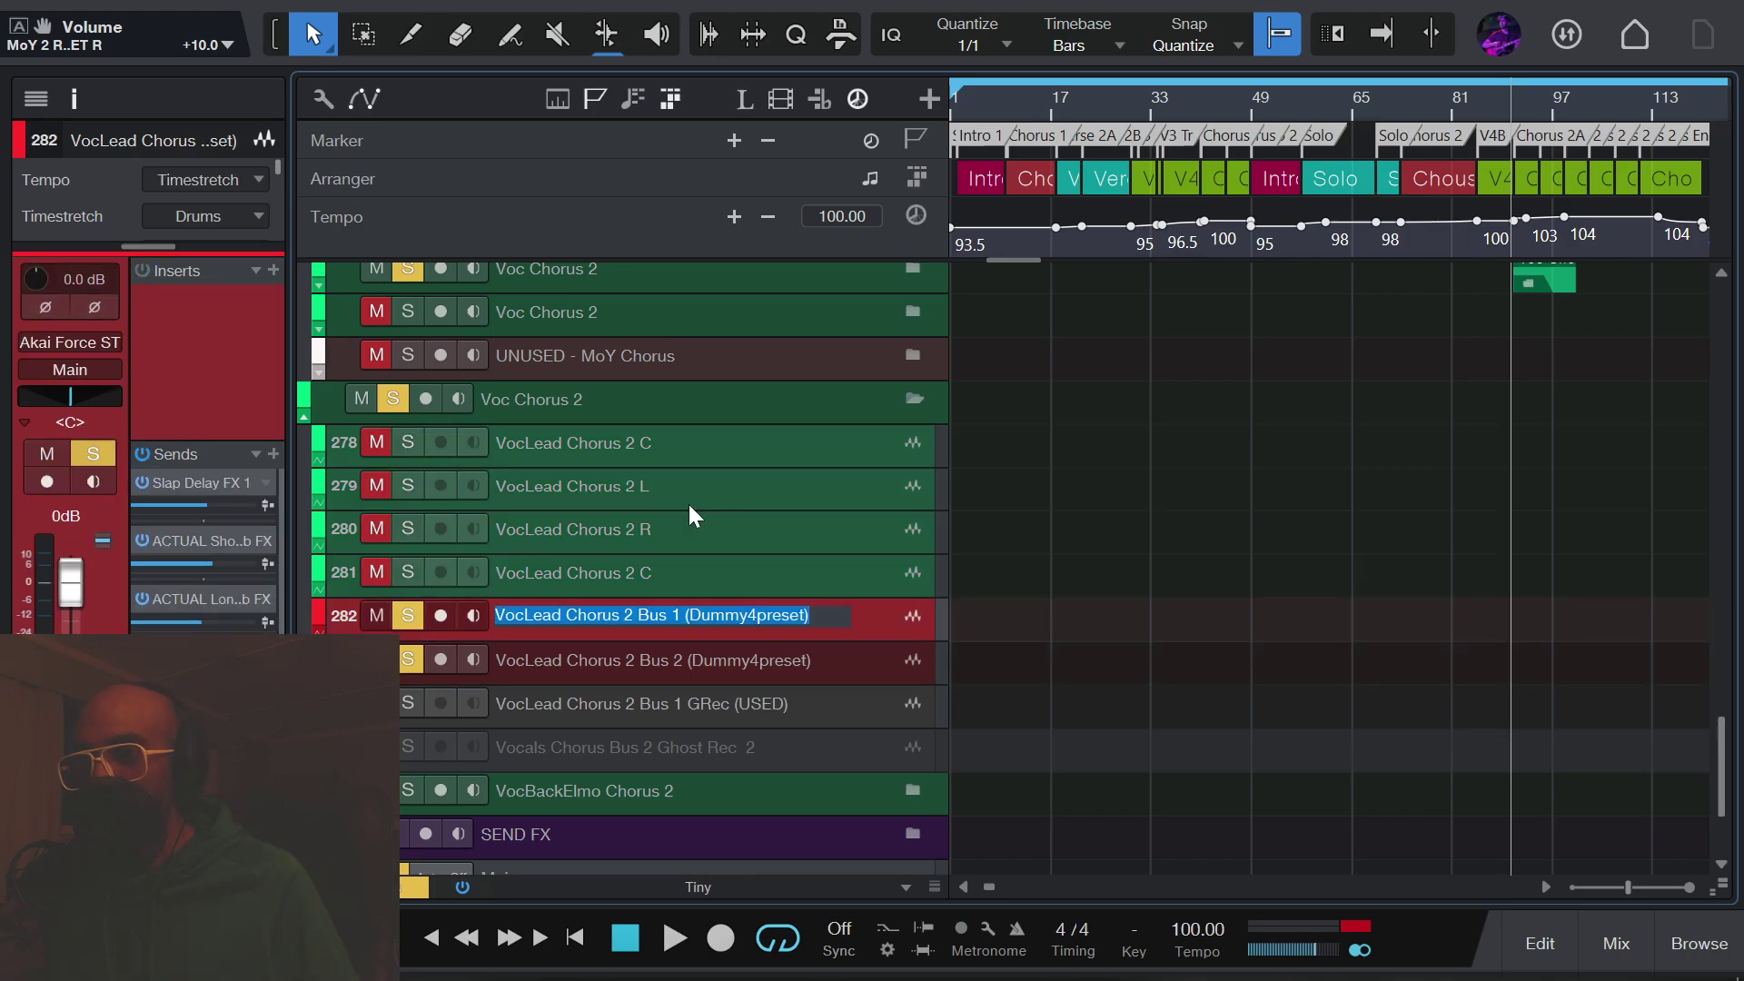
{"action": "double_click", "coordinate": [699, 445]}
{"action": "left_click", "coordinate": [696, 443]}
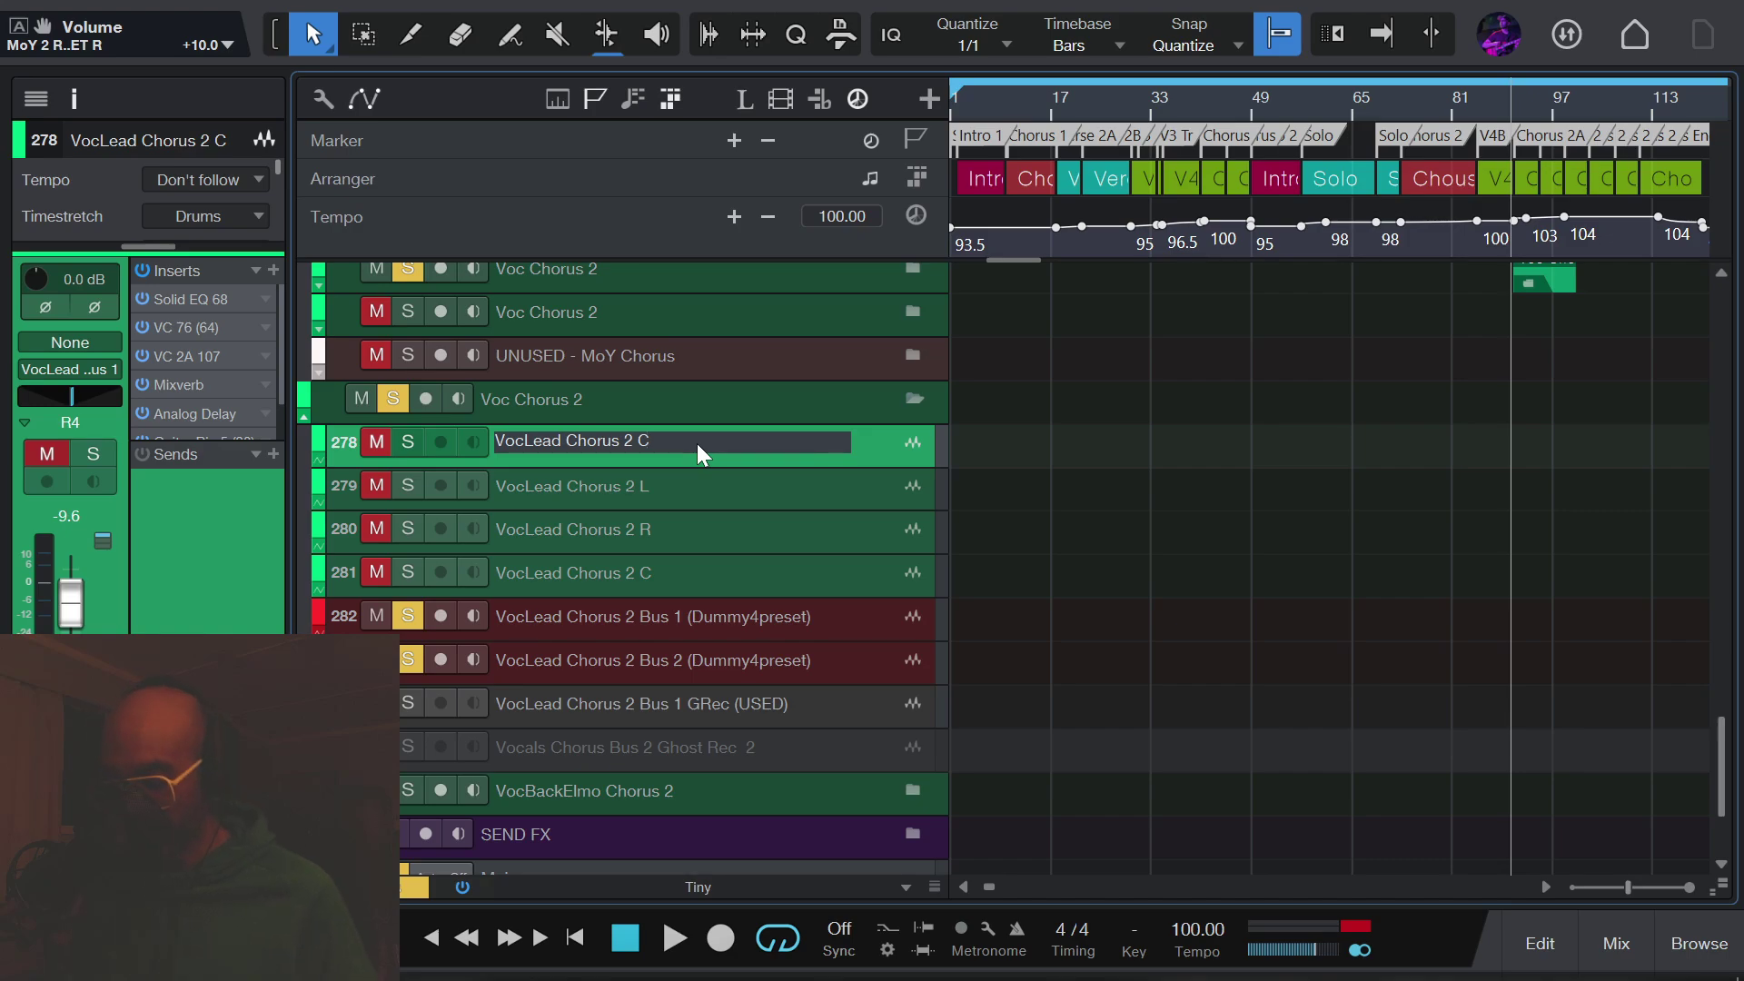
{"action": "type", "text": "--->"}
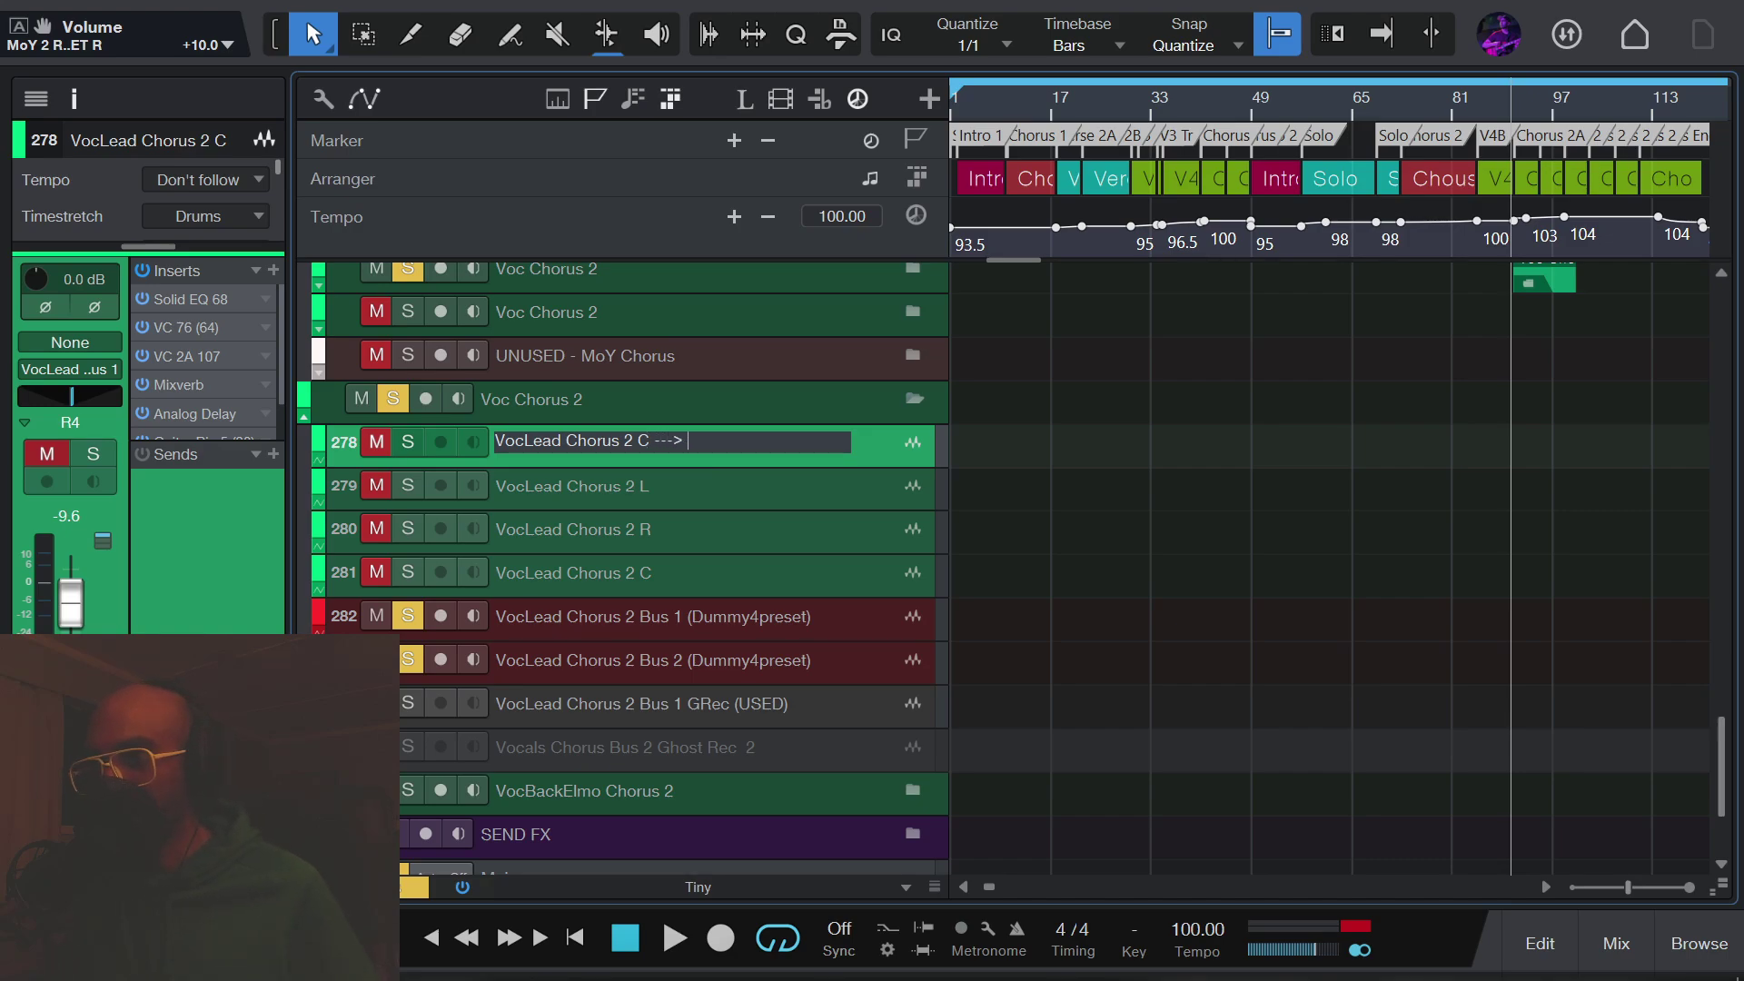
{"action": "type", "text": " Bus 1"}
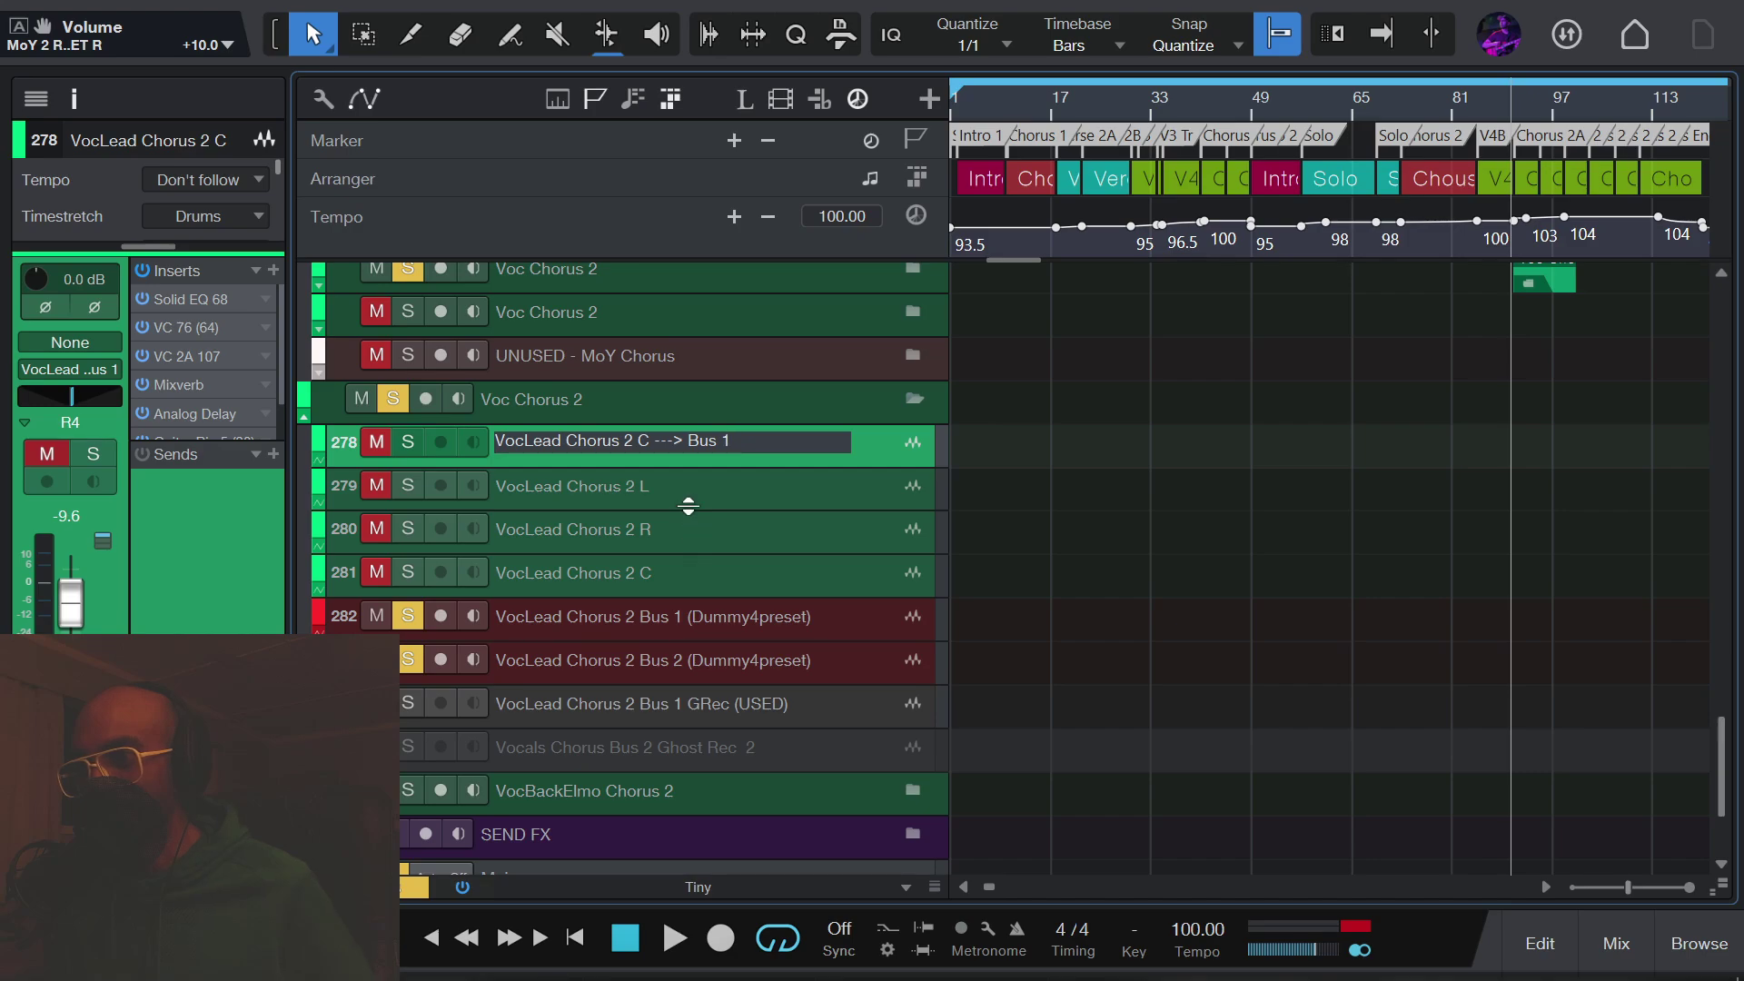
{"action": "key", "text": "Escape"}
Step: Rename the first dummy track in the loaded folder to VocLead Chorus 2 Bus 1 (Dummy4preset) --> Bus 2
{"action": "left_click", "coordinate": [743, 634]}
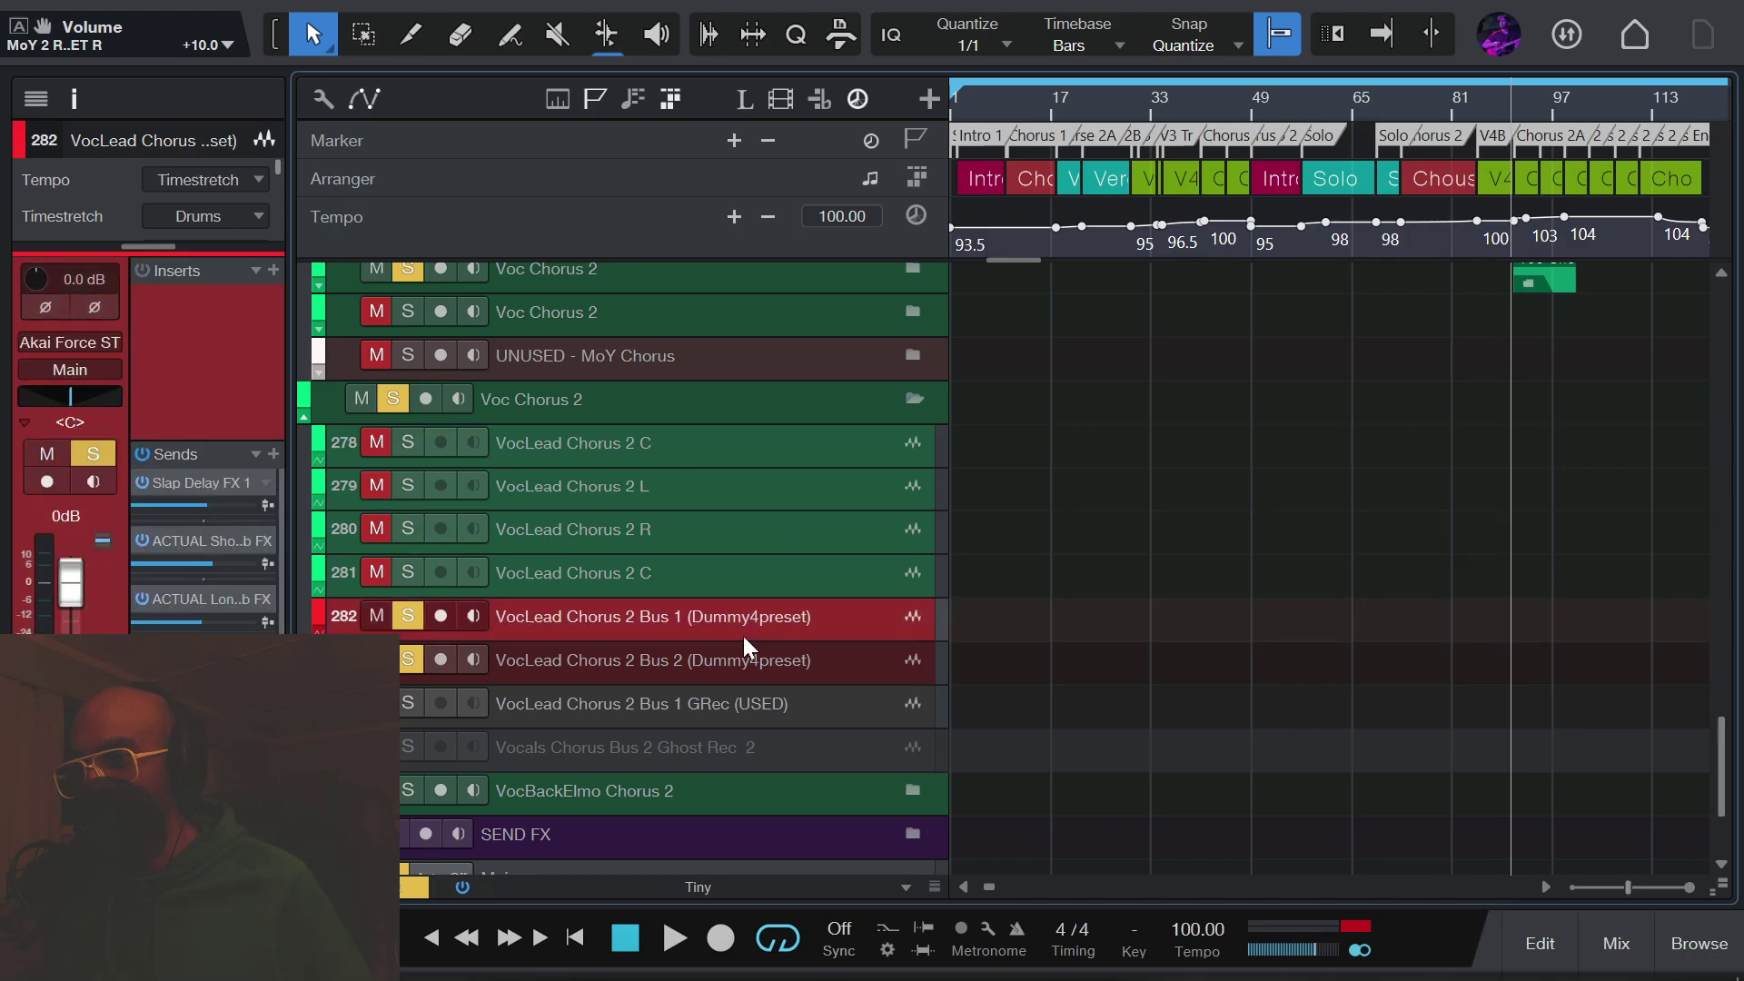
{"action": "double_click", "coordinate": [812, 620]}
{"action": "left_click", "coordinate": [825, 618]}
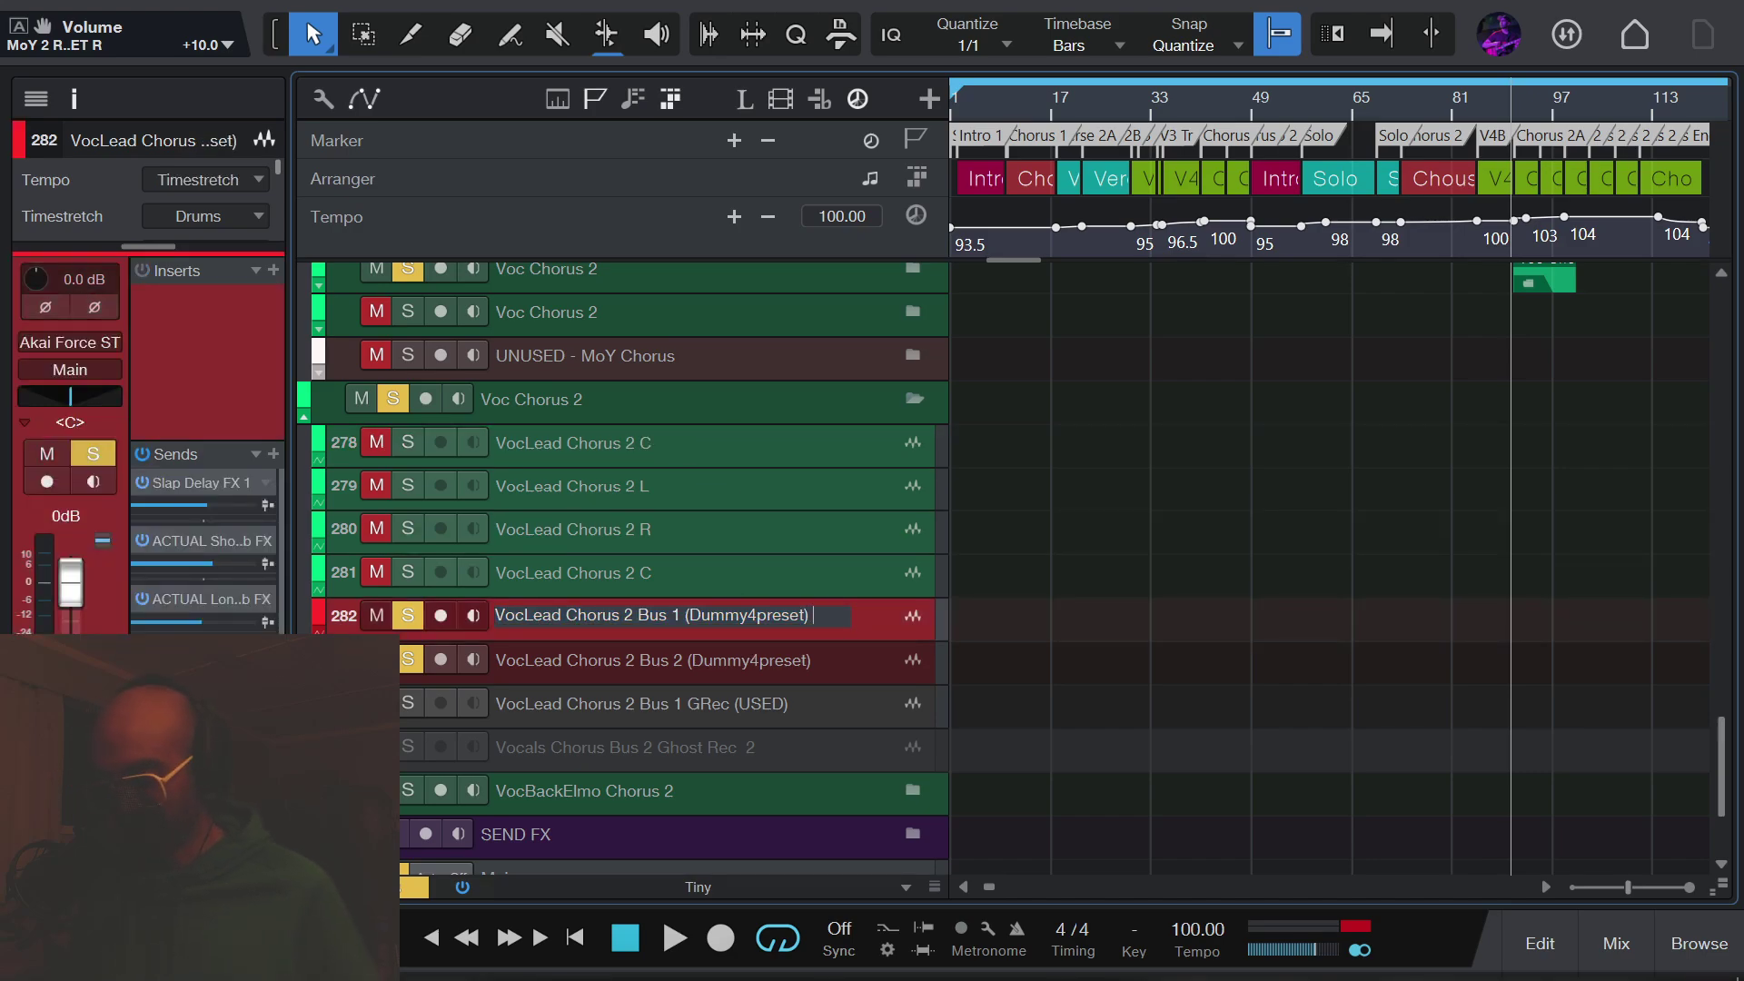
{"action": "type", "text": "-->"}
{"action": "type", "text": " Bu"}
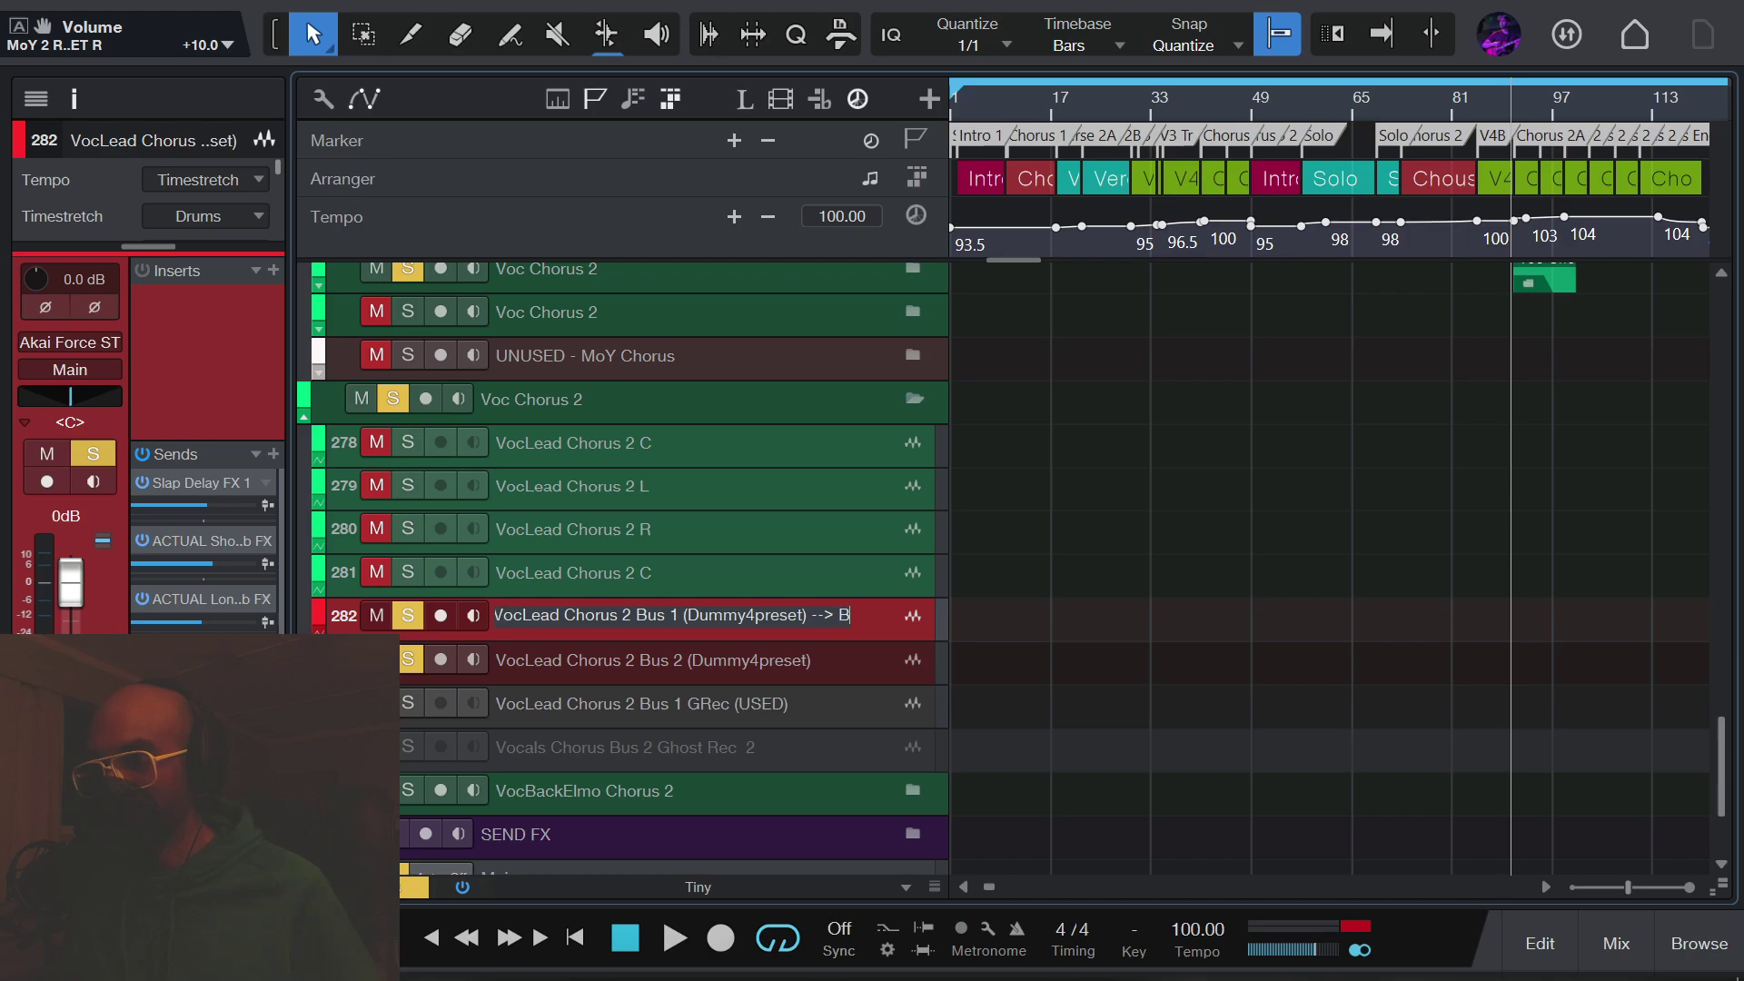
{"action": "type", "text": "s 2"}
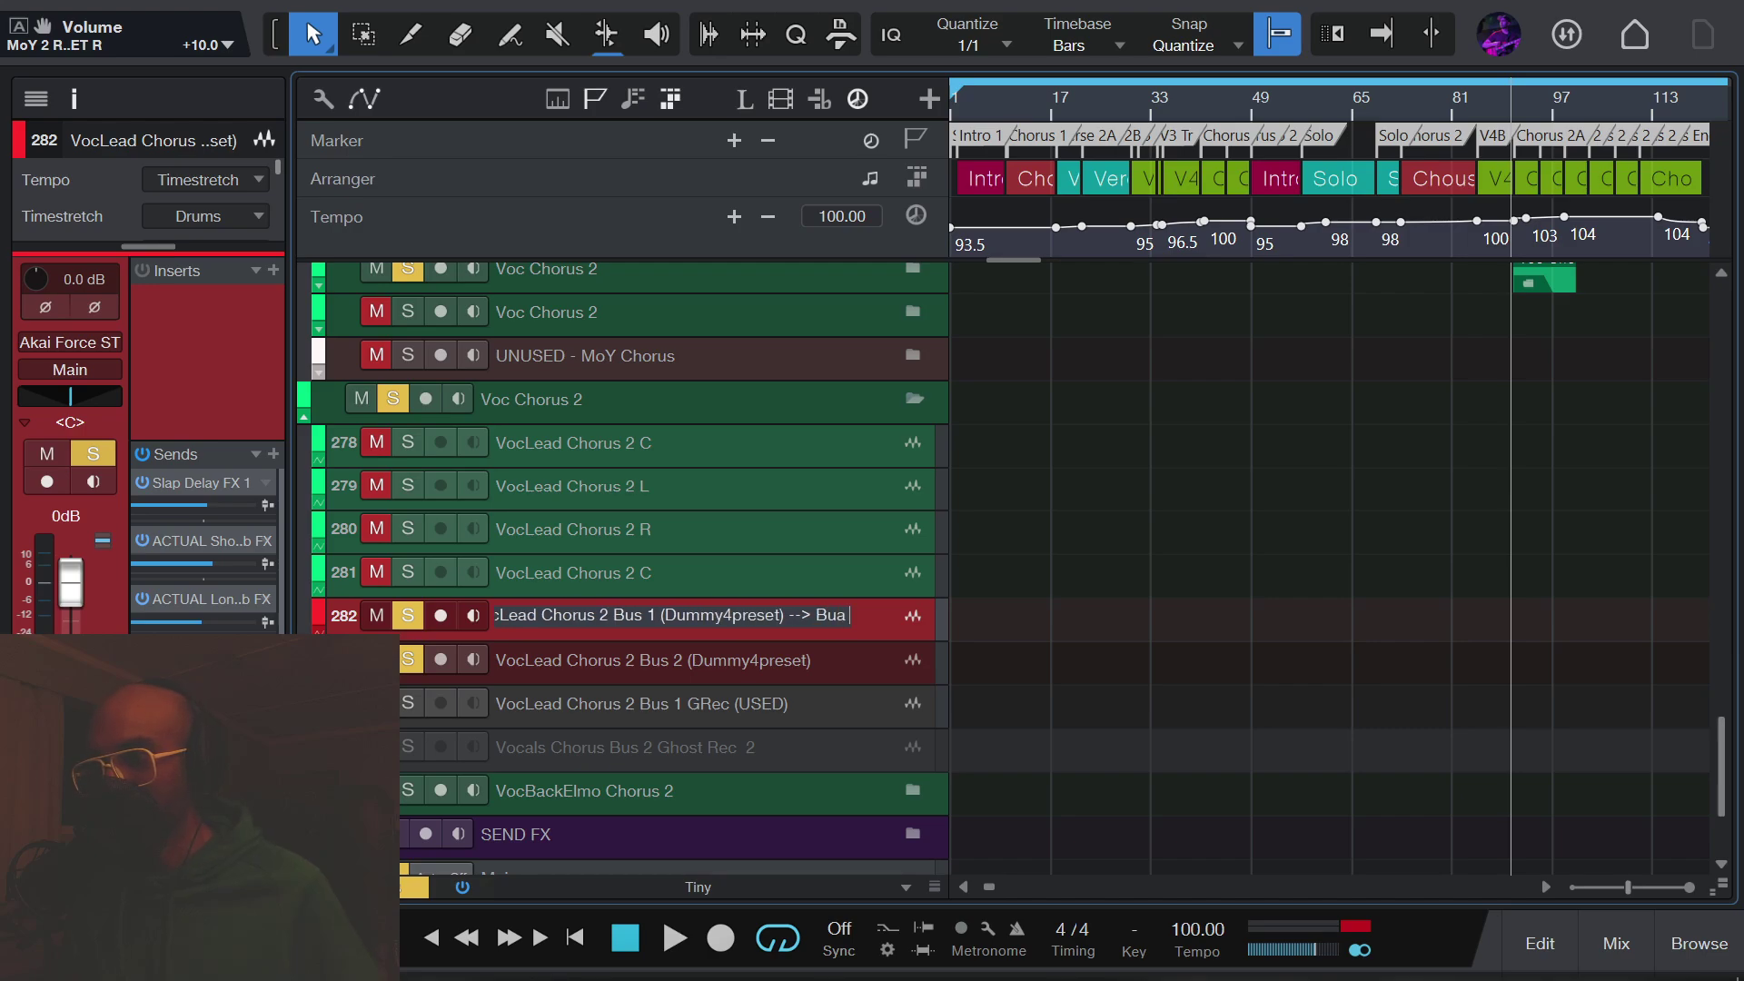
{"action": "key", "text": "Return"}
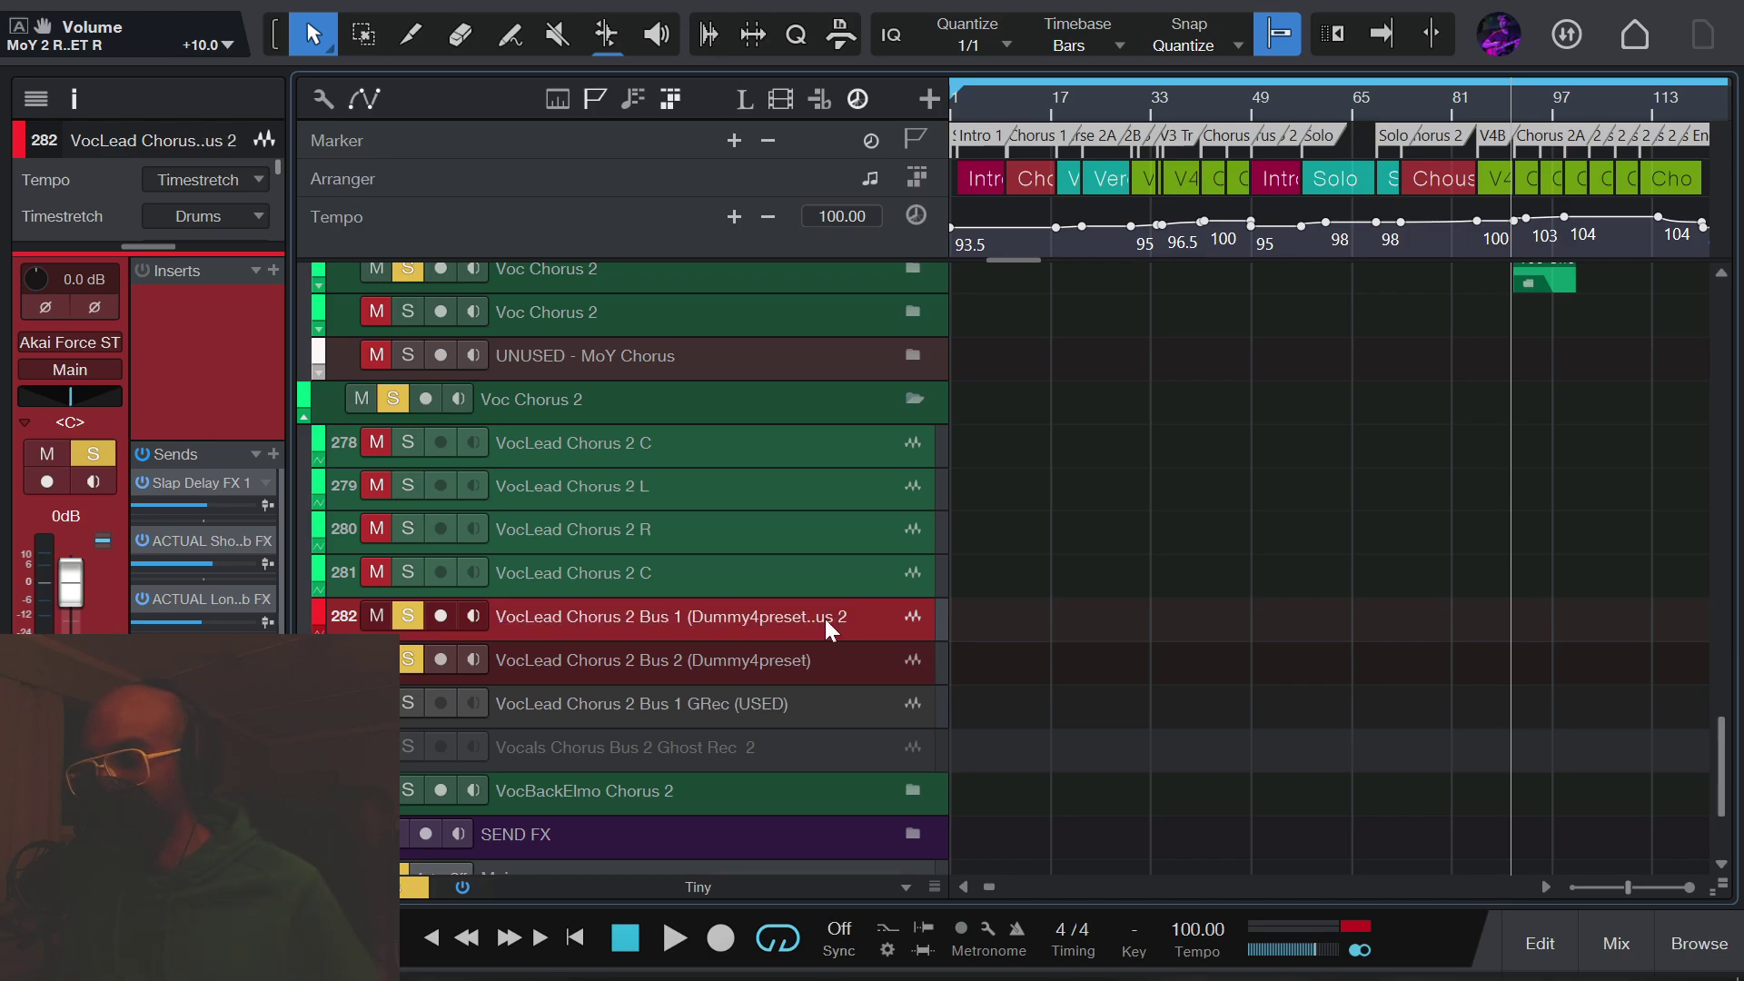
Step: Remove the "--> Bus 2" suffix from the first dummy track's name, leaving VocLead Chorus 2 Bus 1 (Dummy4preset)
{"action": "double_click", "coordinate": [825, 619]}
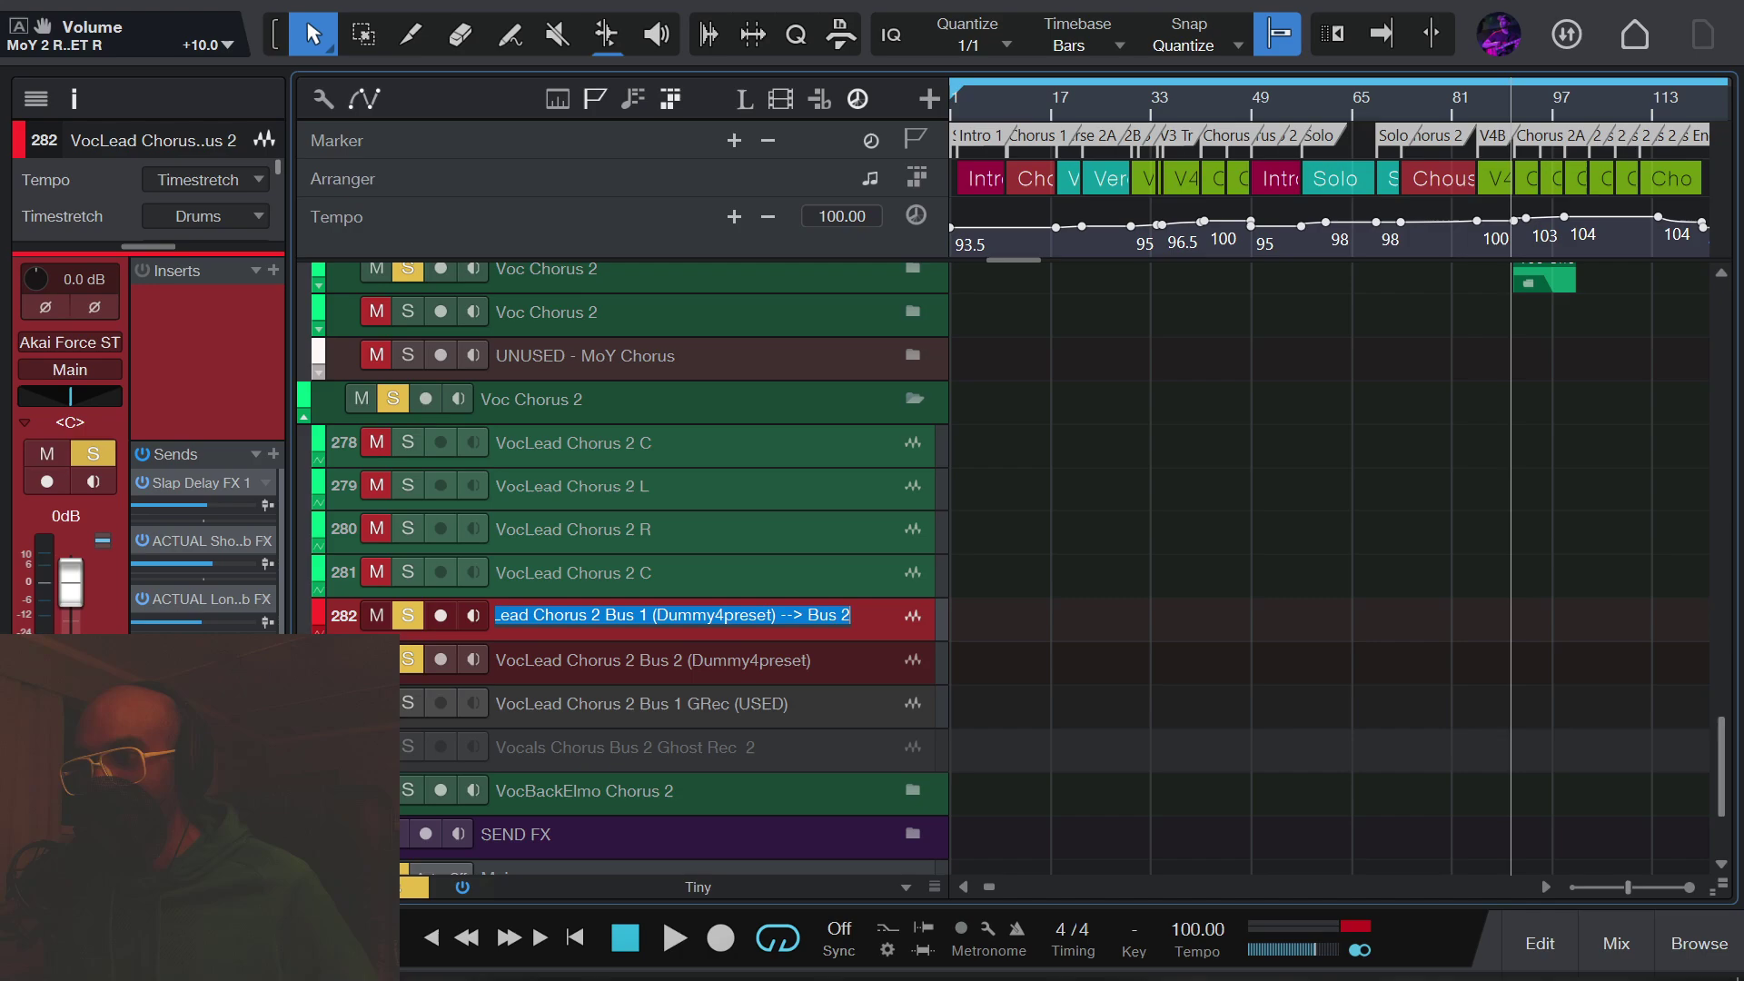
{"action": "left_click", "coordinate": [781, 615]}
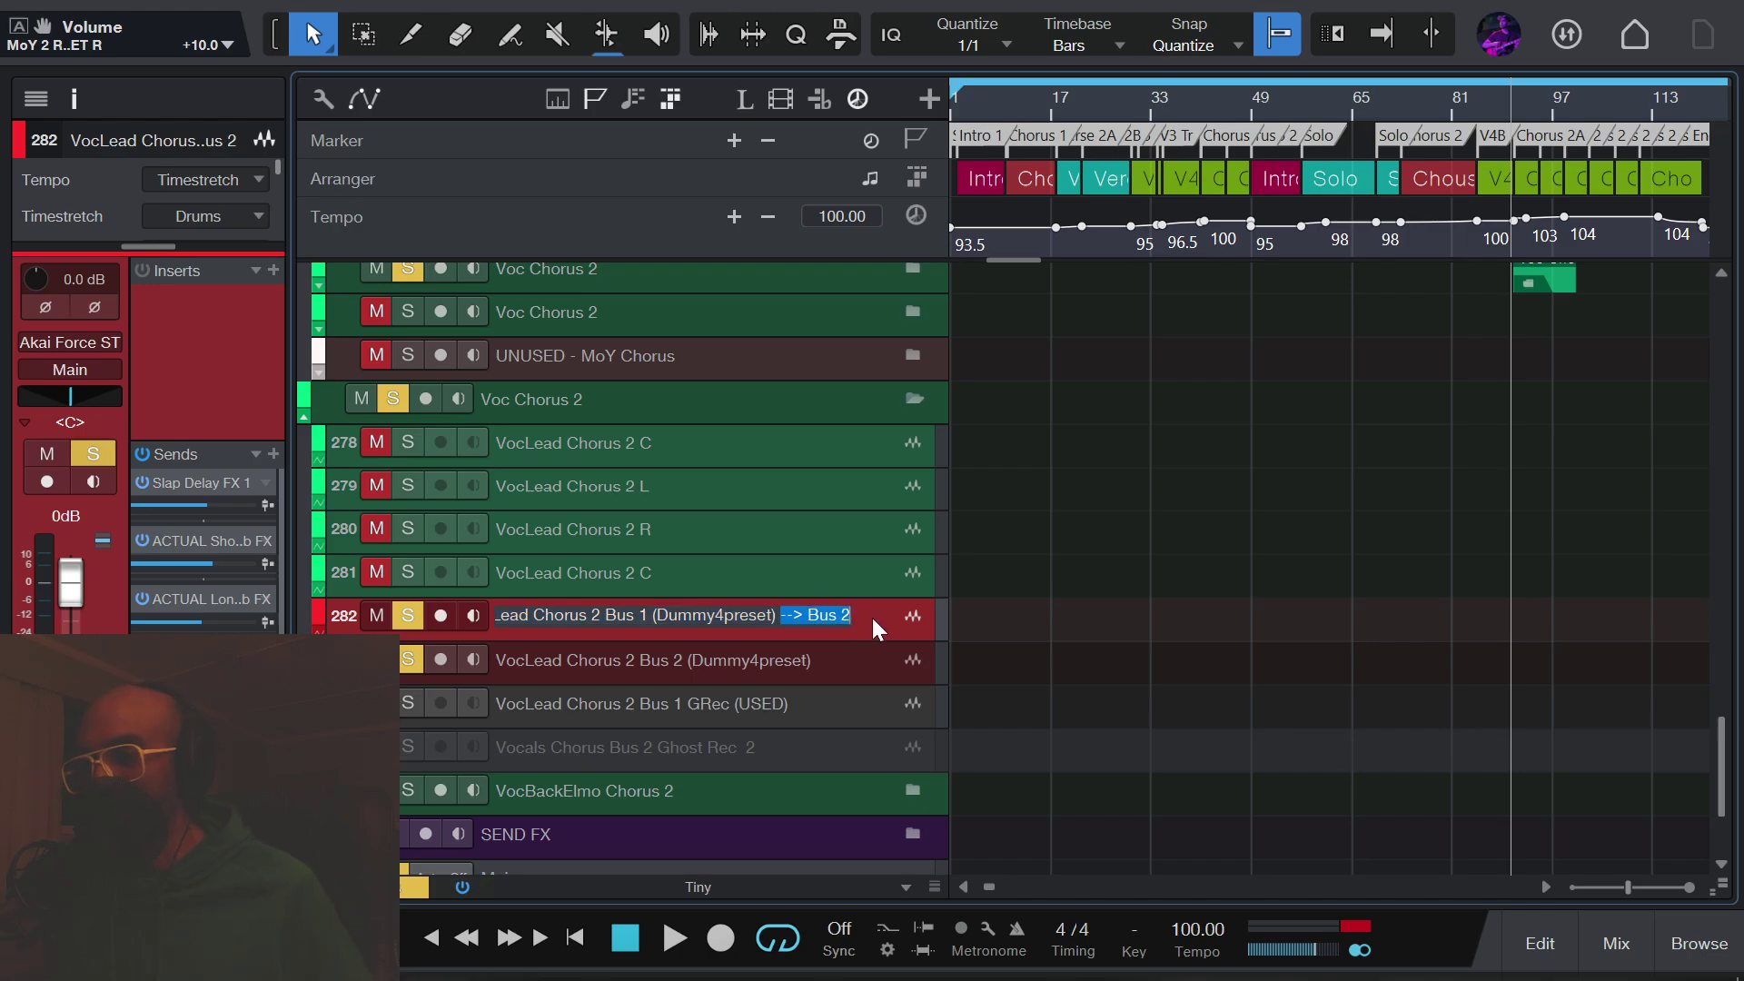
{"action": "key", "text": "BackSpace"}
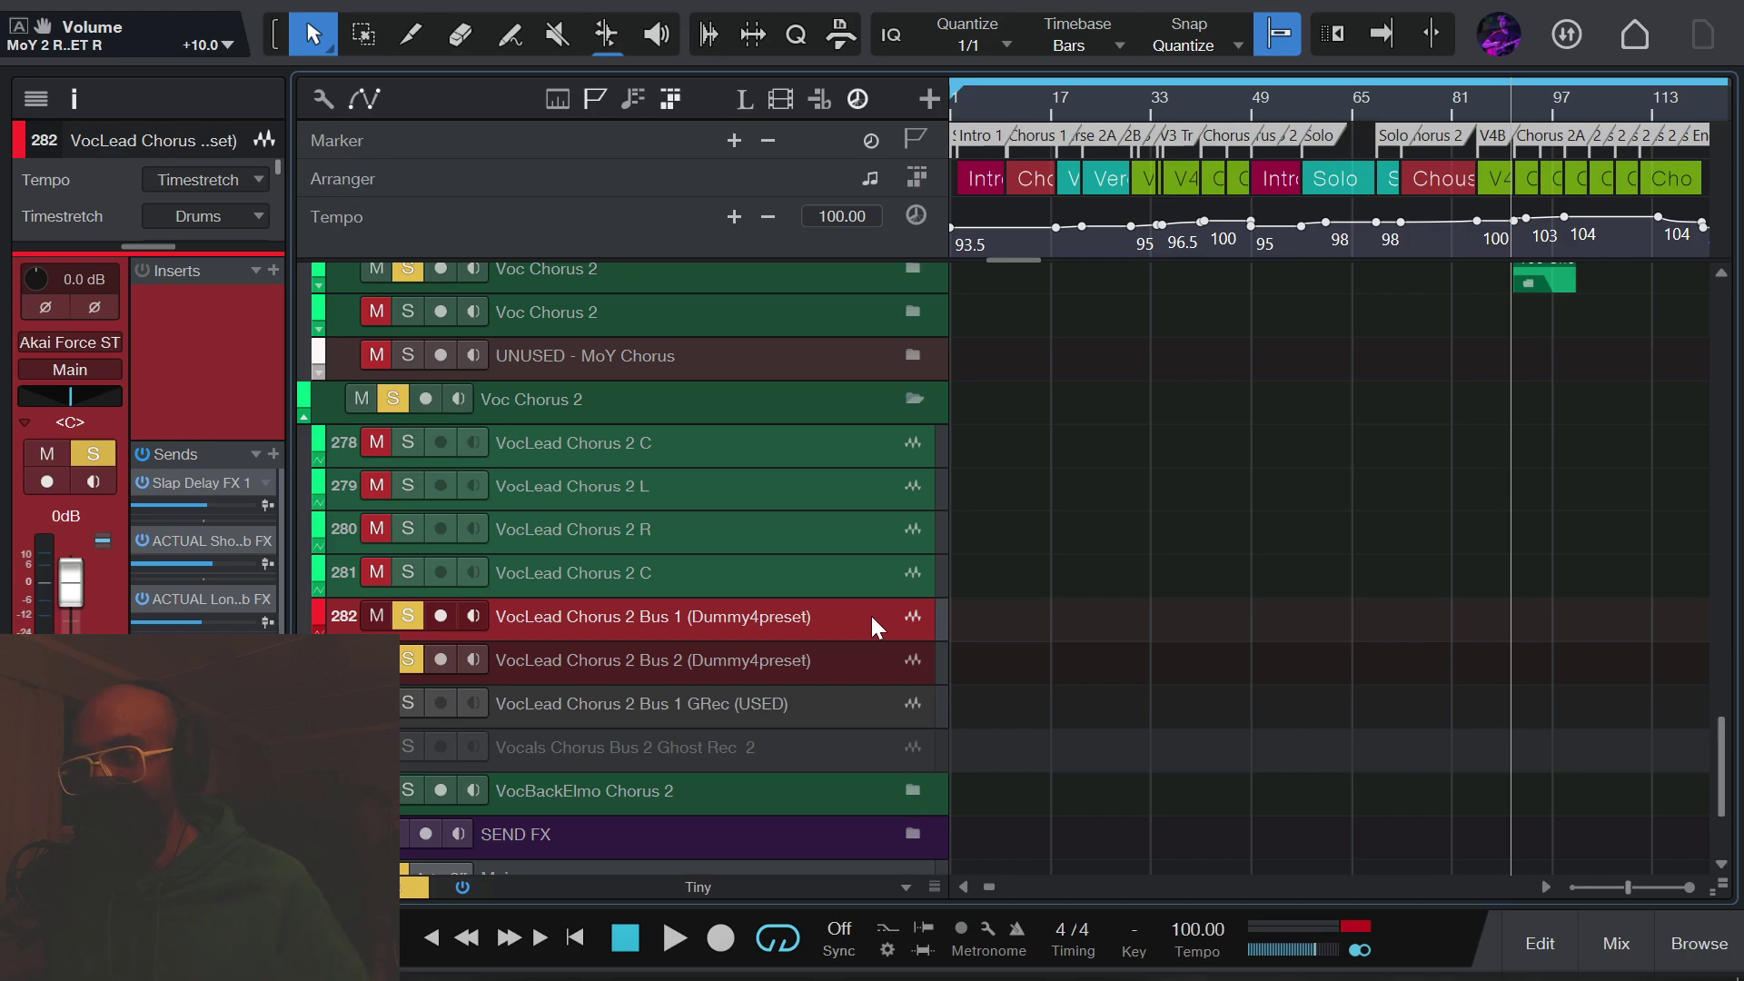
Step: Add a bus for the four VocLead Chorus 2 tracks in the loaded folder and check it in the mixer console
{"action": "left_click", "coordinate": [837, 570]}
{"action": "left_click", "coordinate": [785, 446], "text": "shift"}
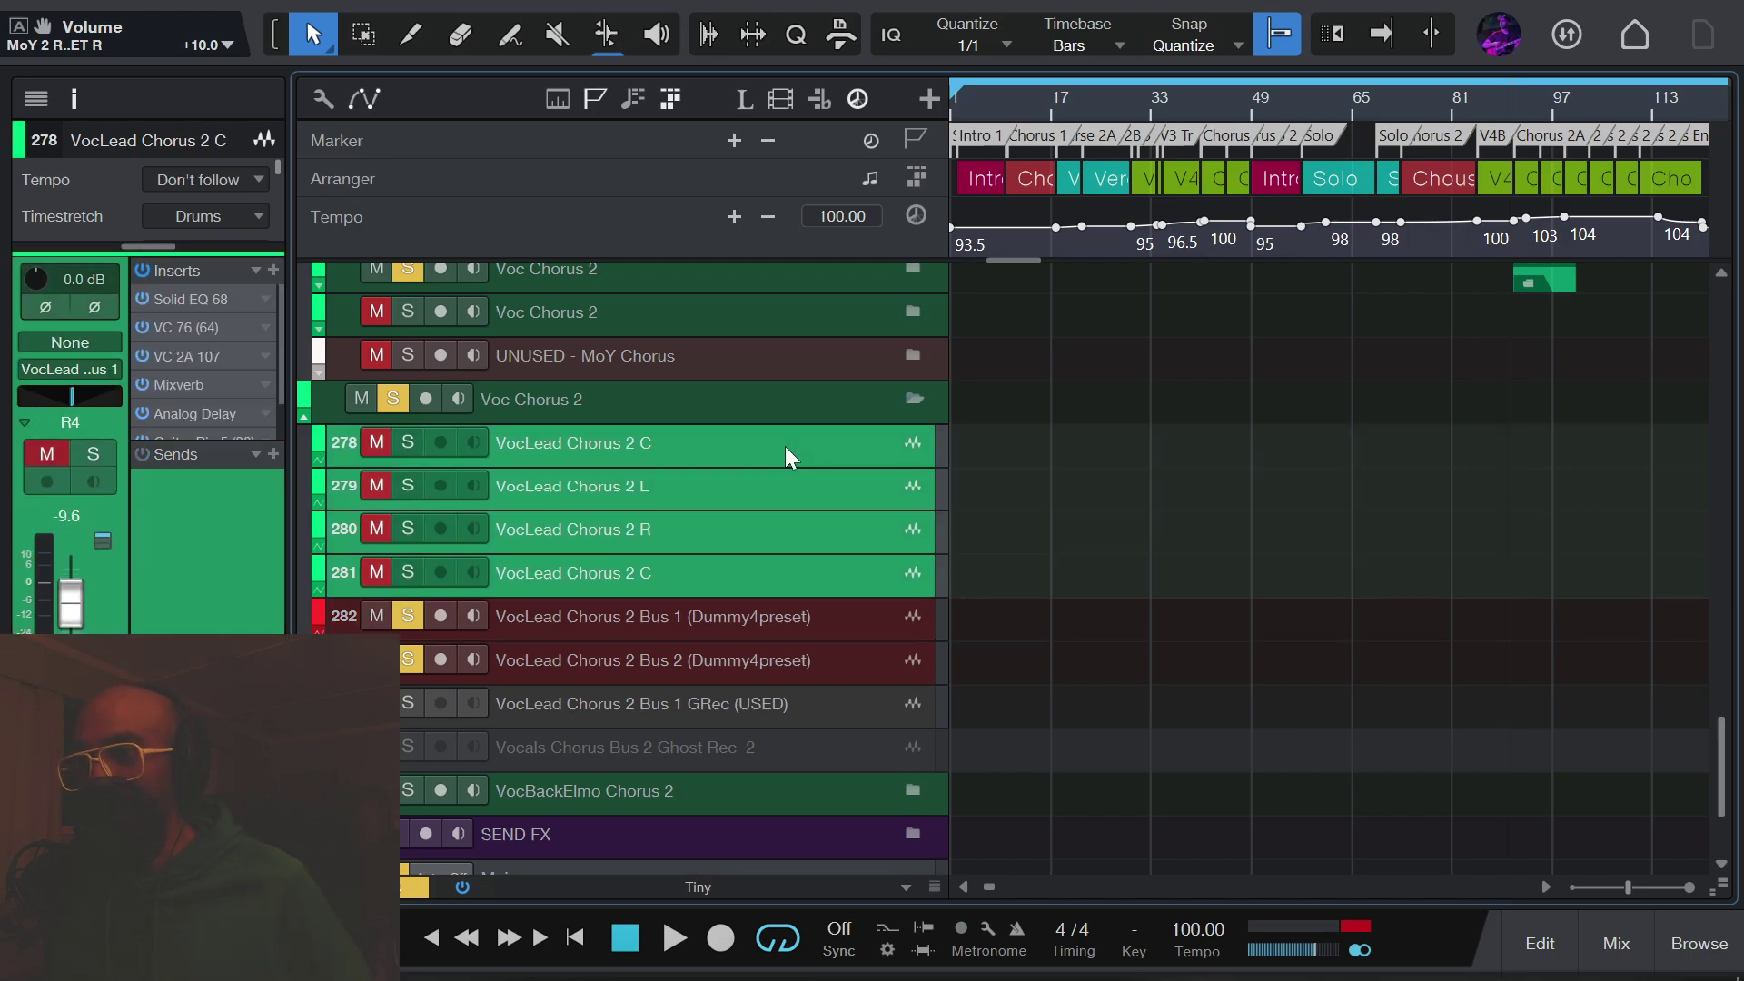
{"action": "right_click", "coordinate": [785, 445]}
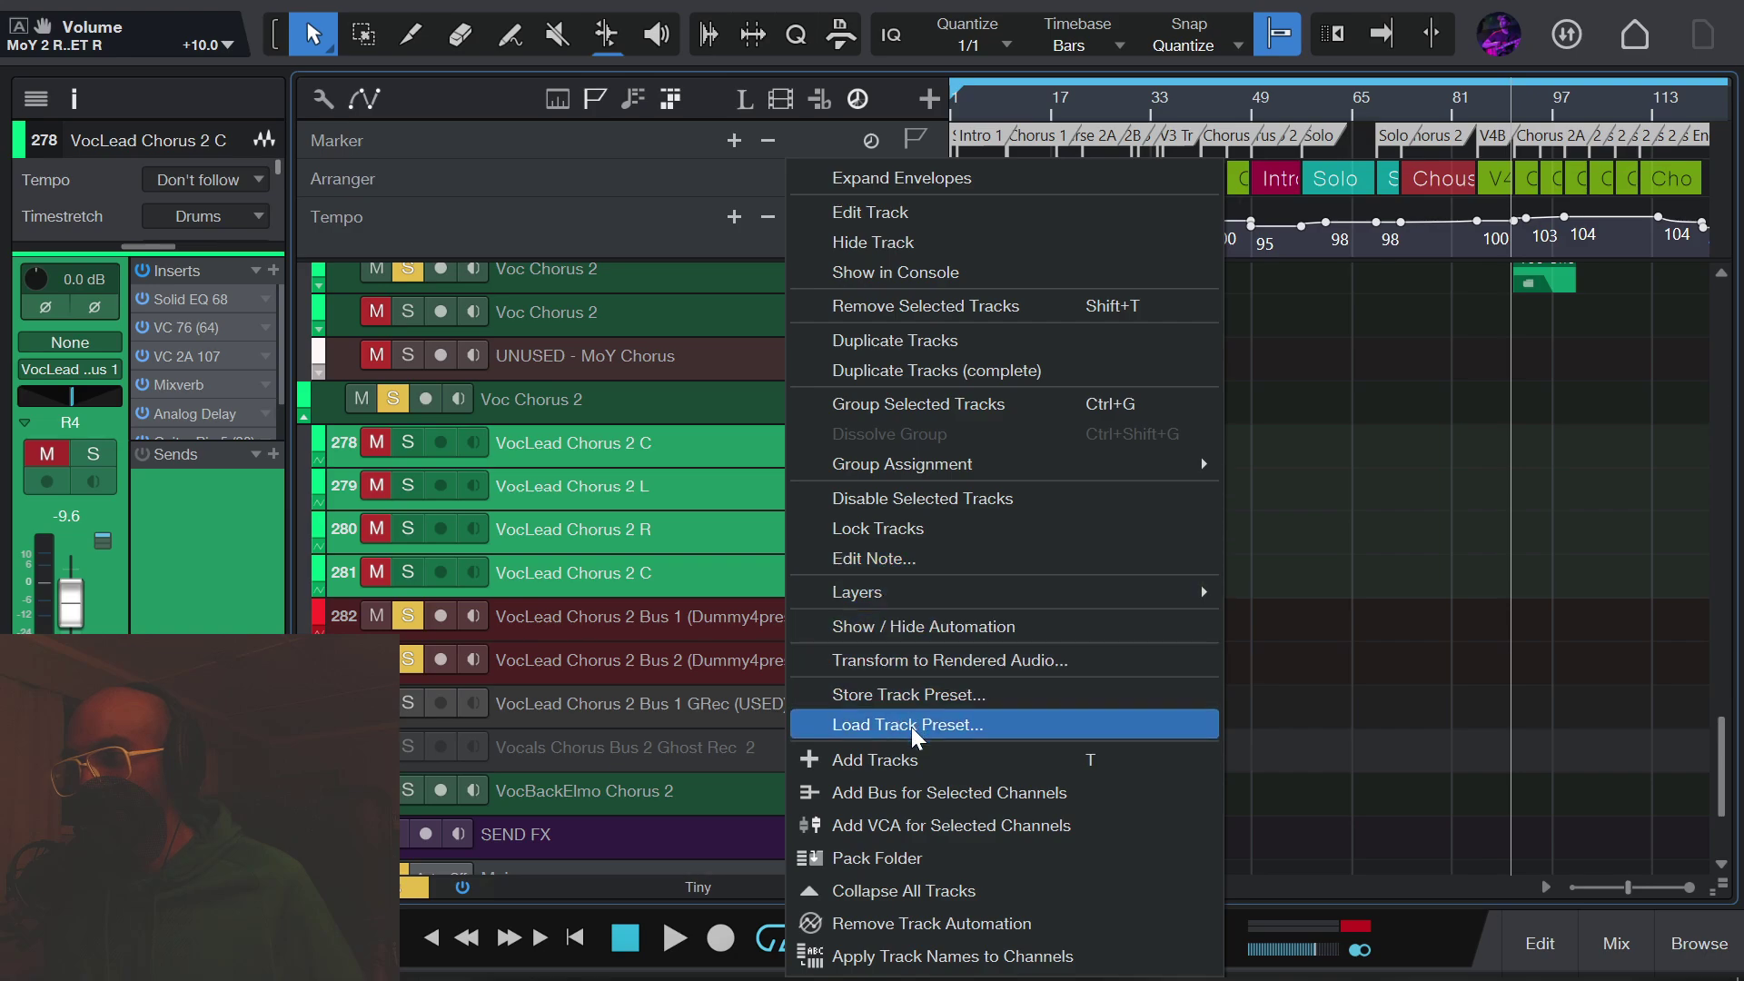
{"action": "left_click", "coordinate": [908, 789]}
{"action": "key", "text": "F3"}
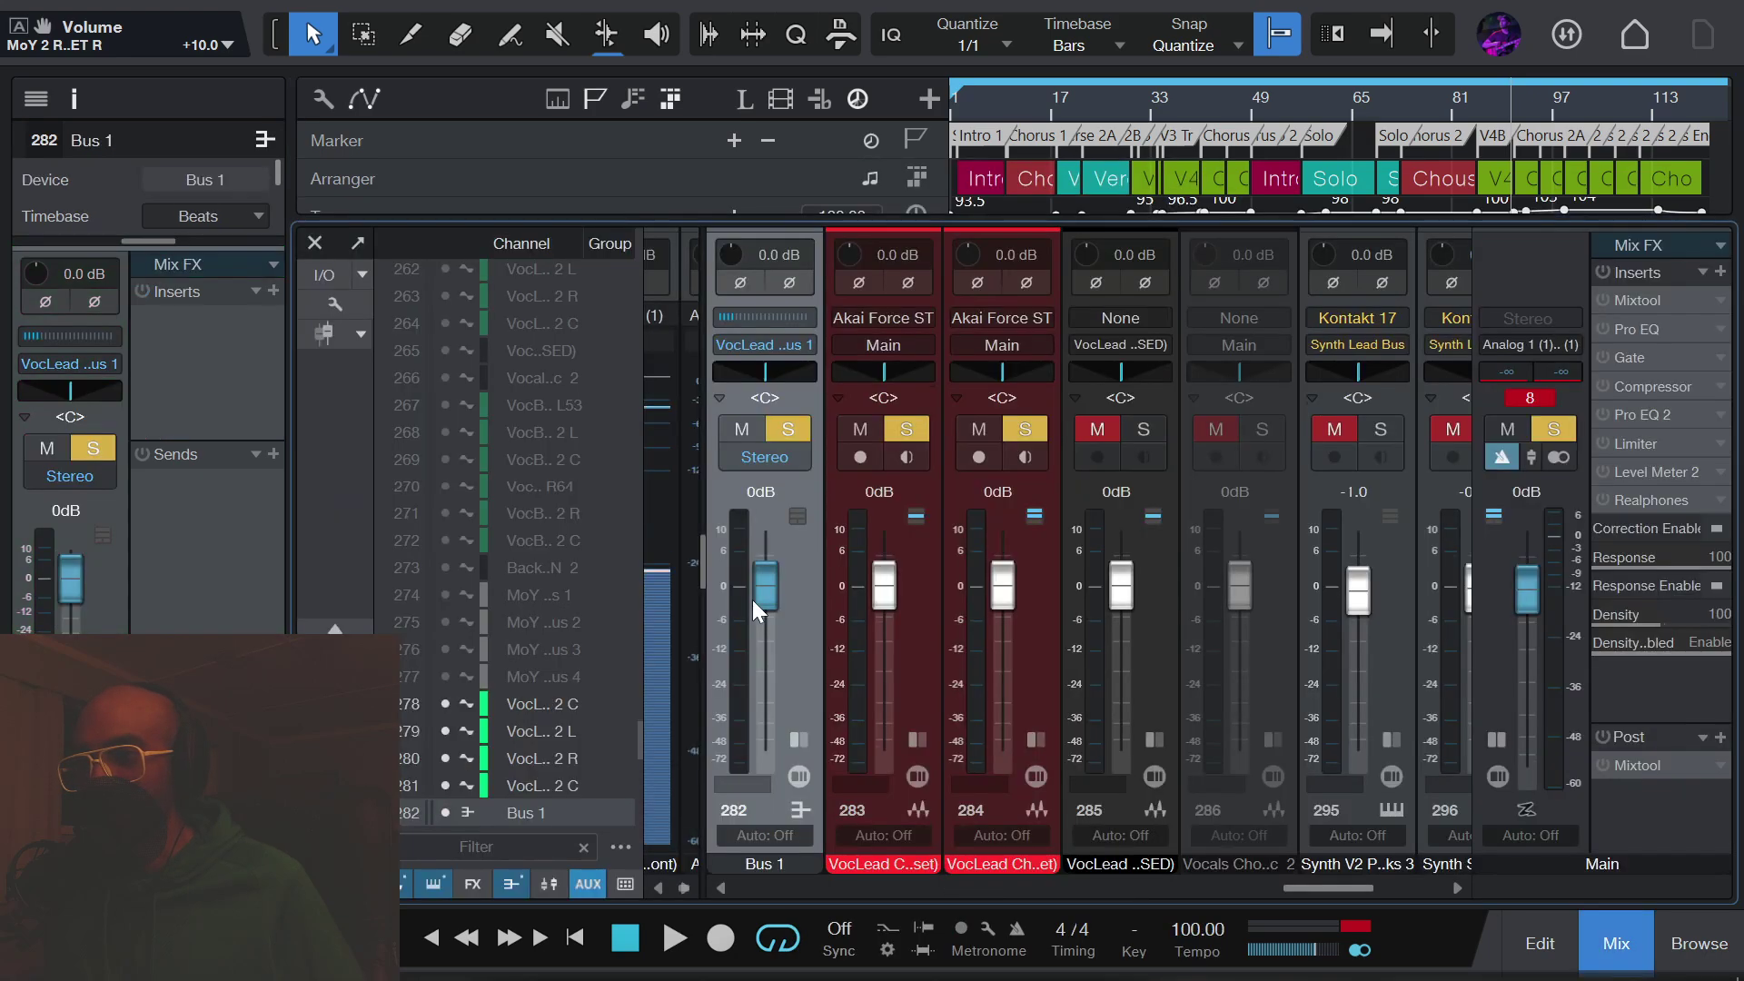
{"action": "key", "text": "F3"}
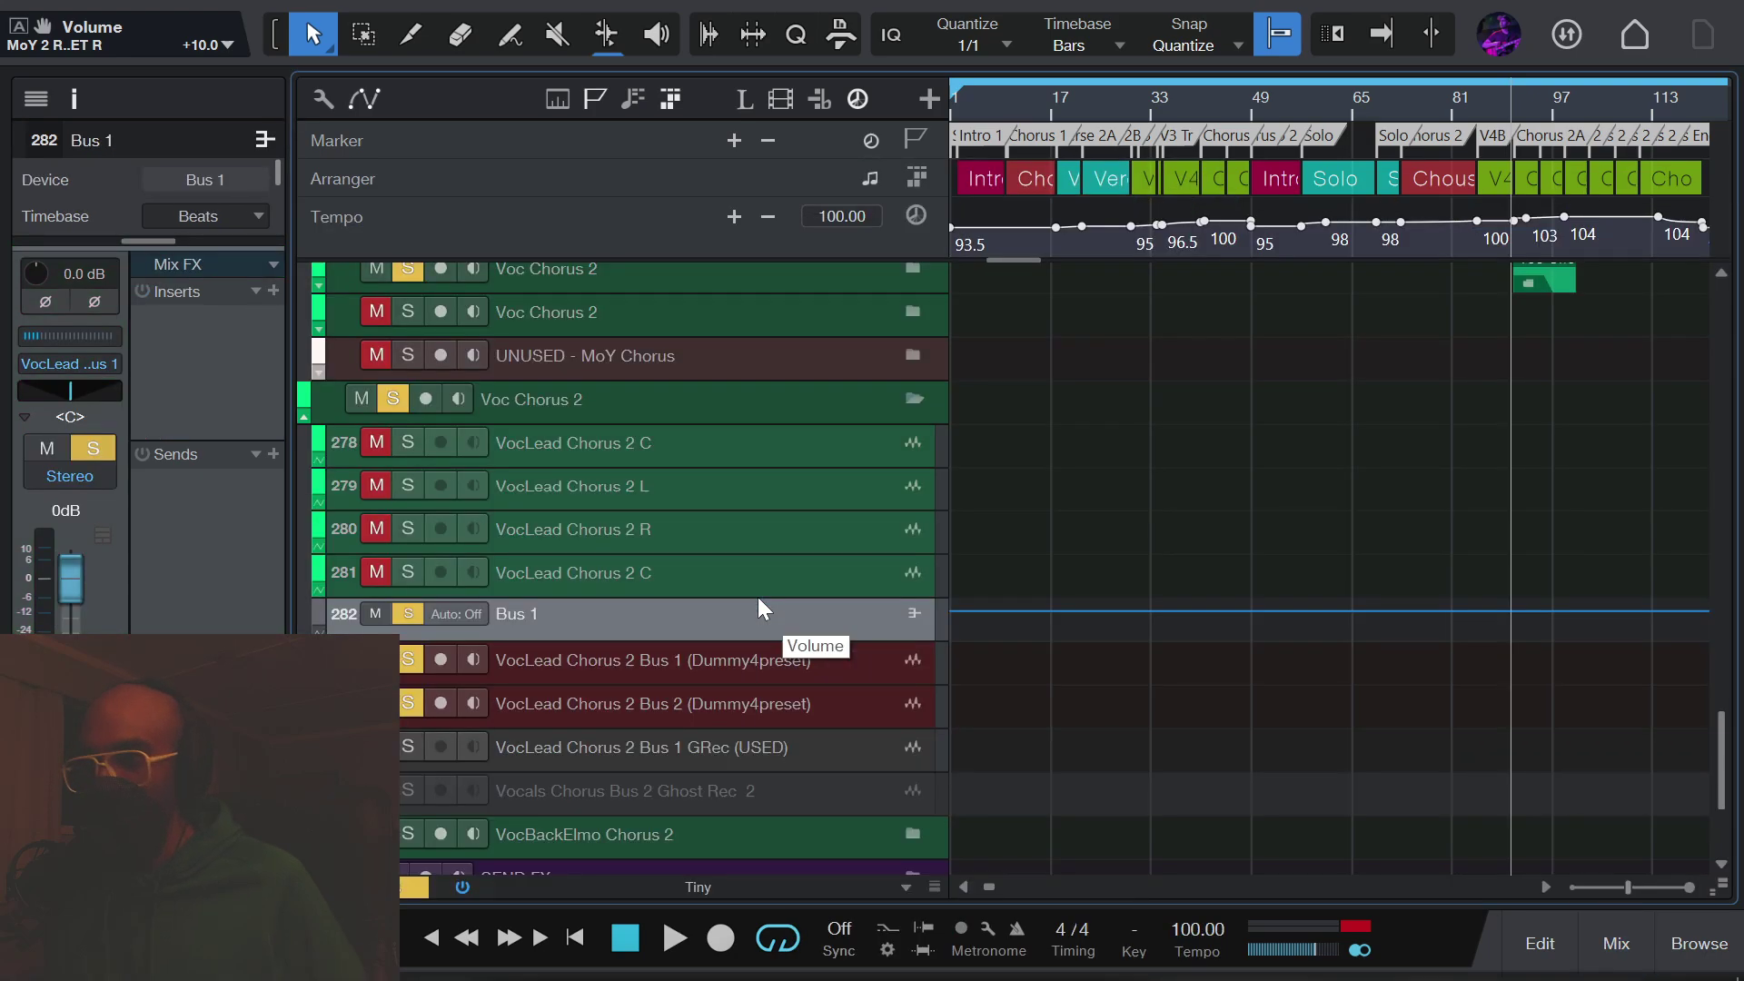
Step: Copy all sends from the VocLead Chorus 2 Bus 1 (Dummy4preset) track onto the new Bus 1 and select that bus
{"action": "left_click", "coordinate": [749, 659]}
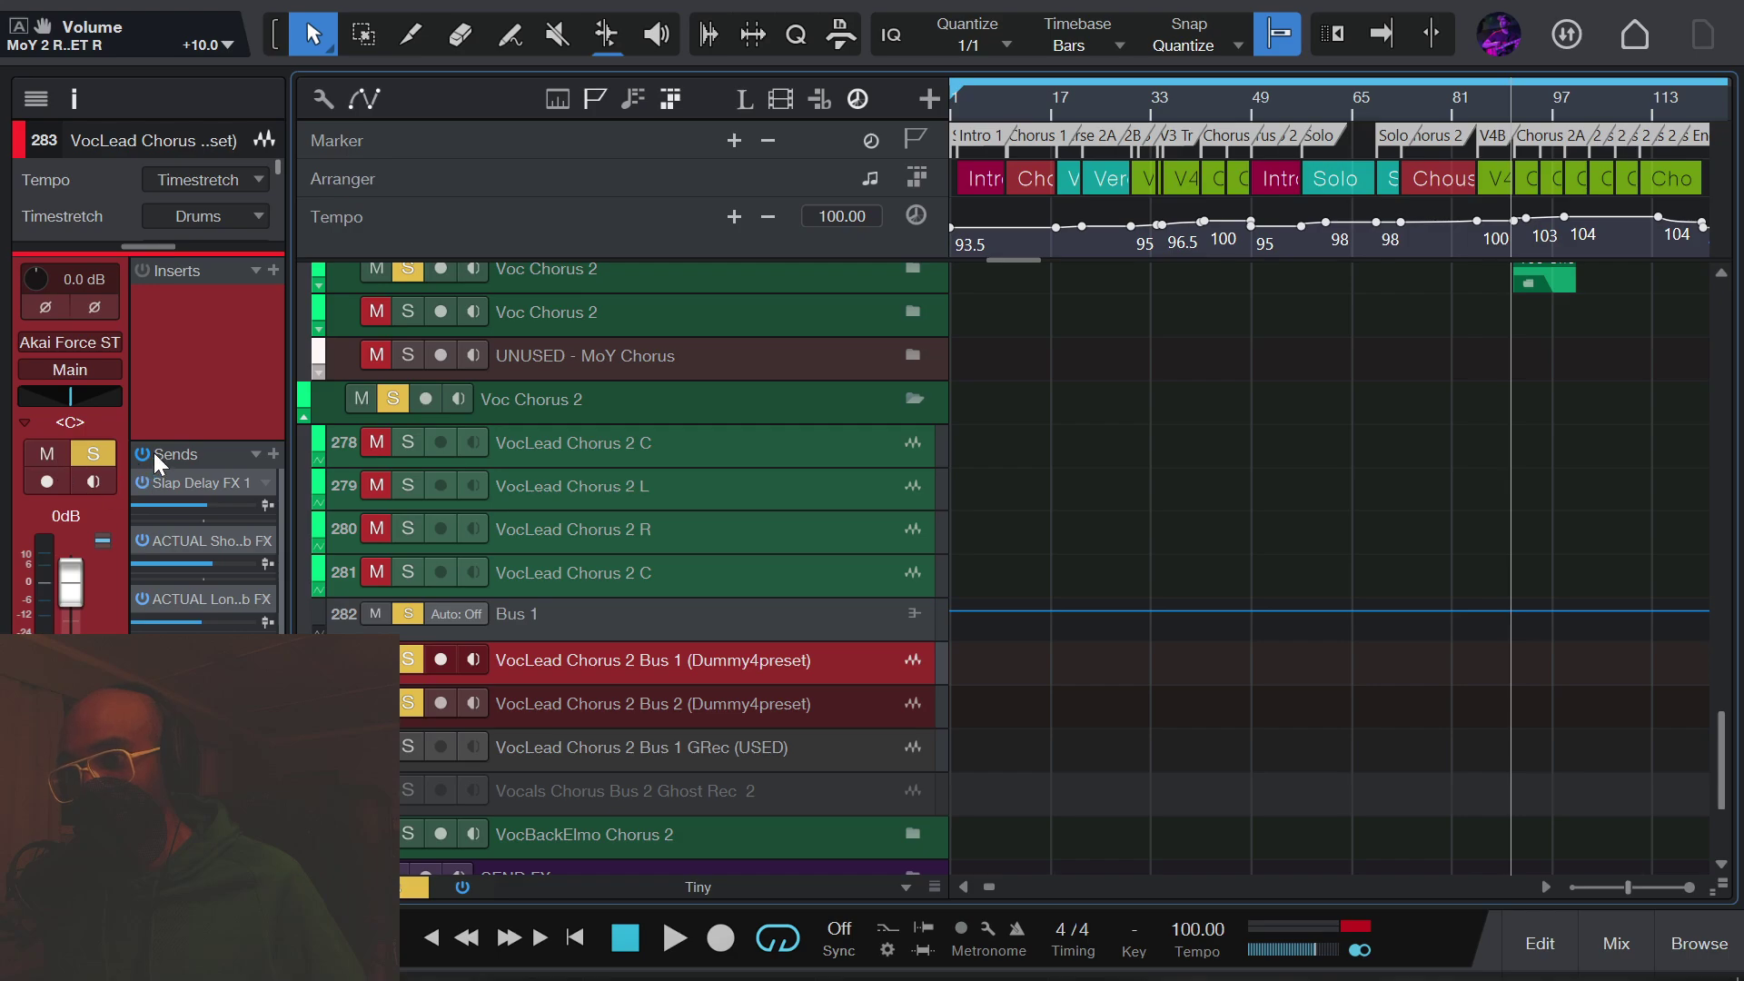
{"action": "left_click_drag", "start_coordinate": [182, 440], "coordinate": [589, 617]}
{"action": "left_click", "coordinate": [589, 618]}
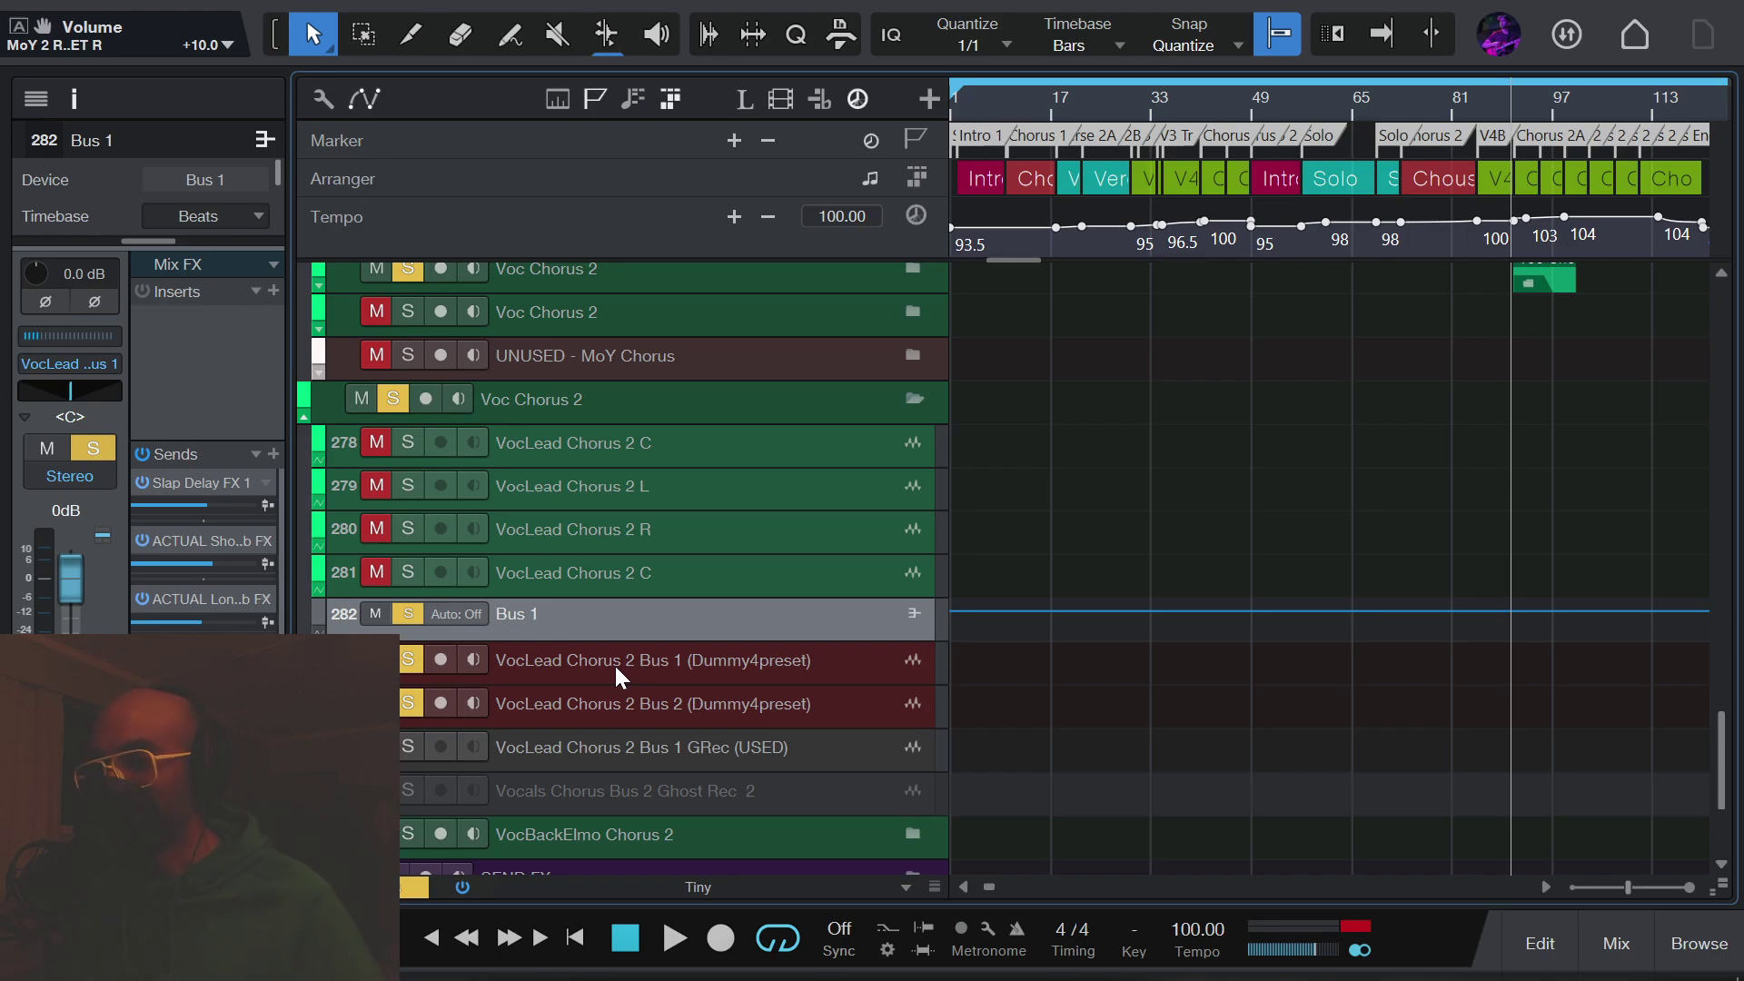
{"action": "left_click", "coordinate": [603, 706]}
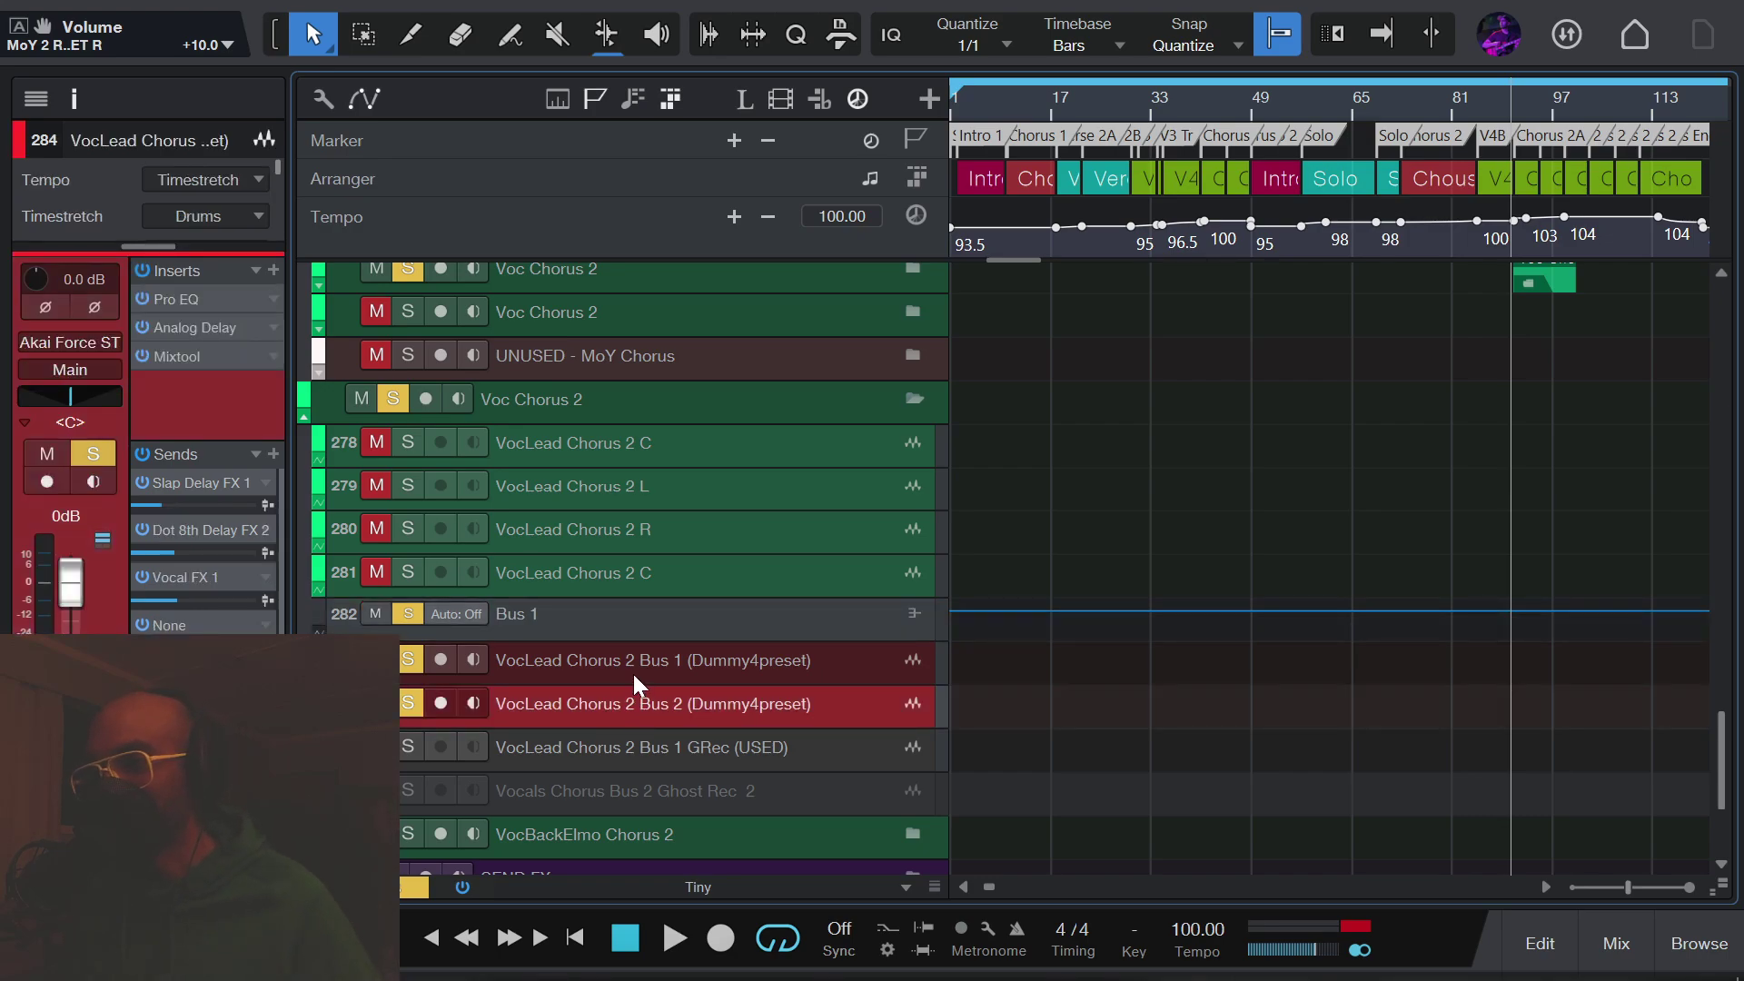
{"action": "left_click", "coordinate": [633, 634]}
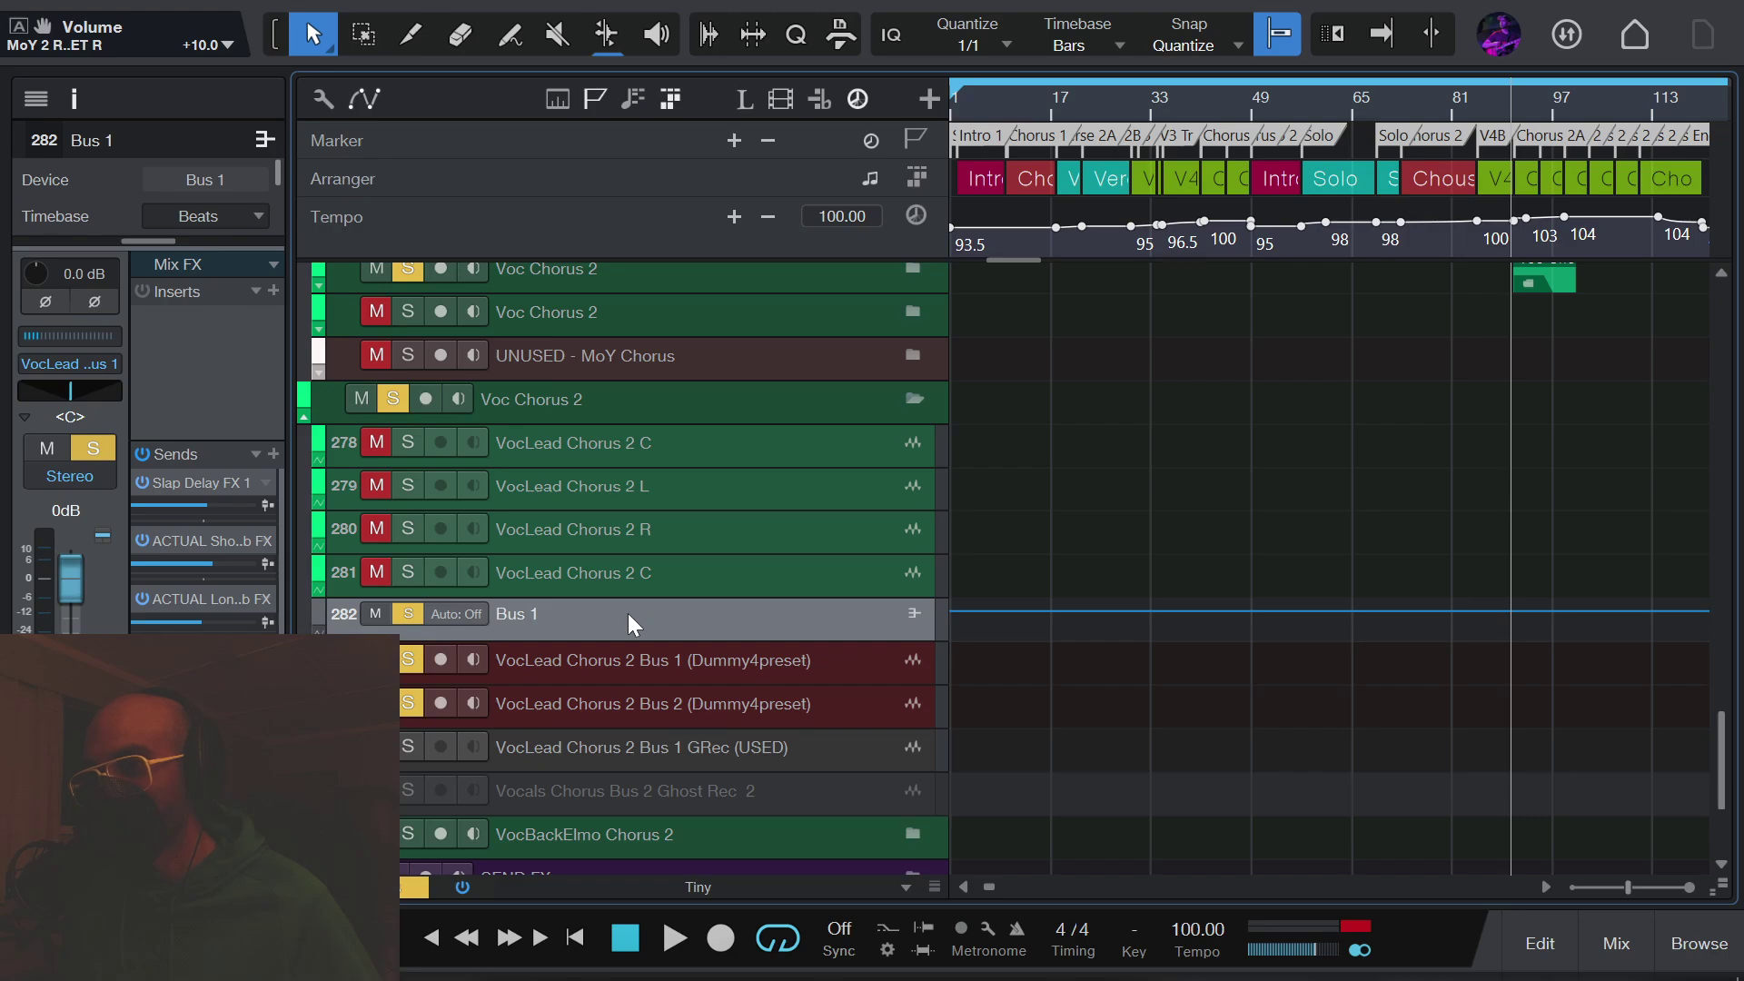
{"action": "left_click", "coordinate": [626, 718]}
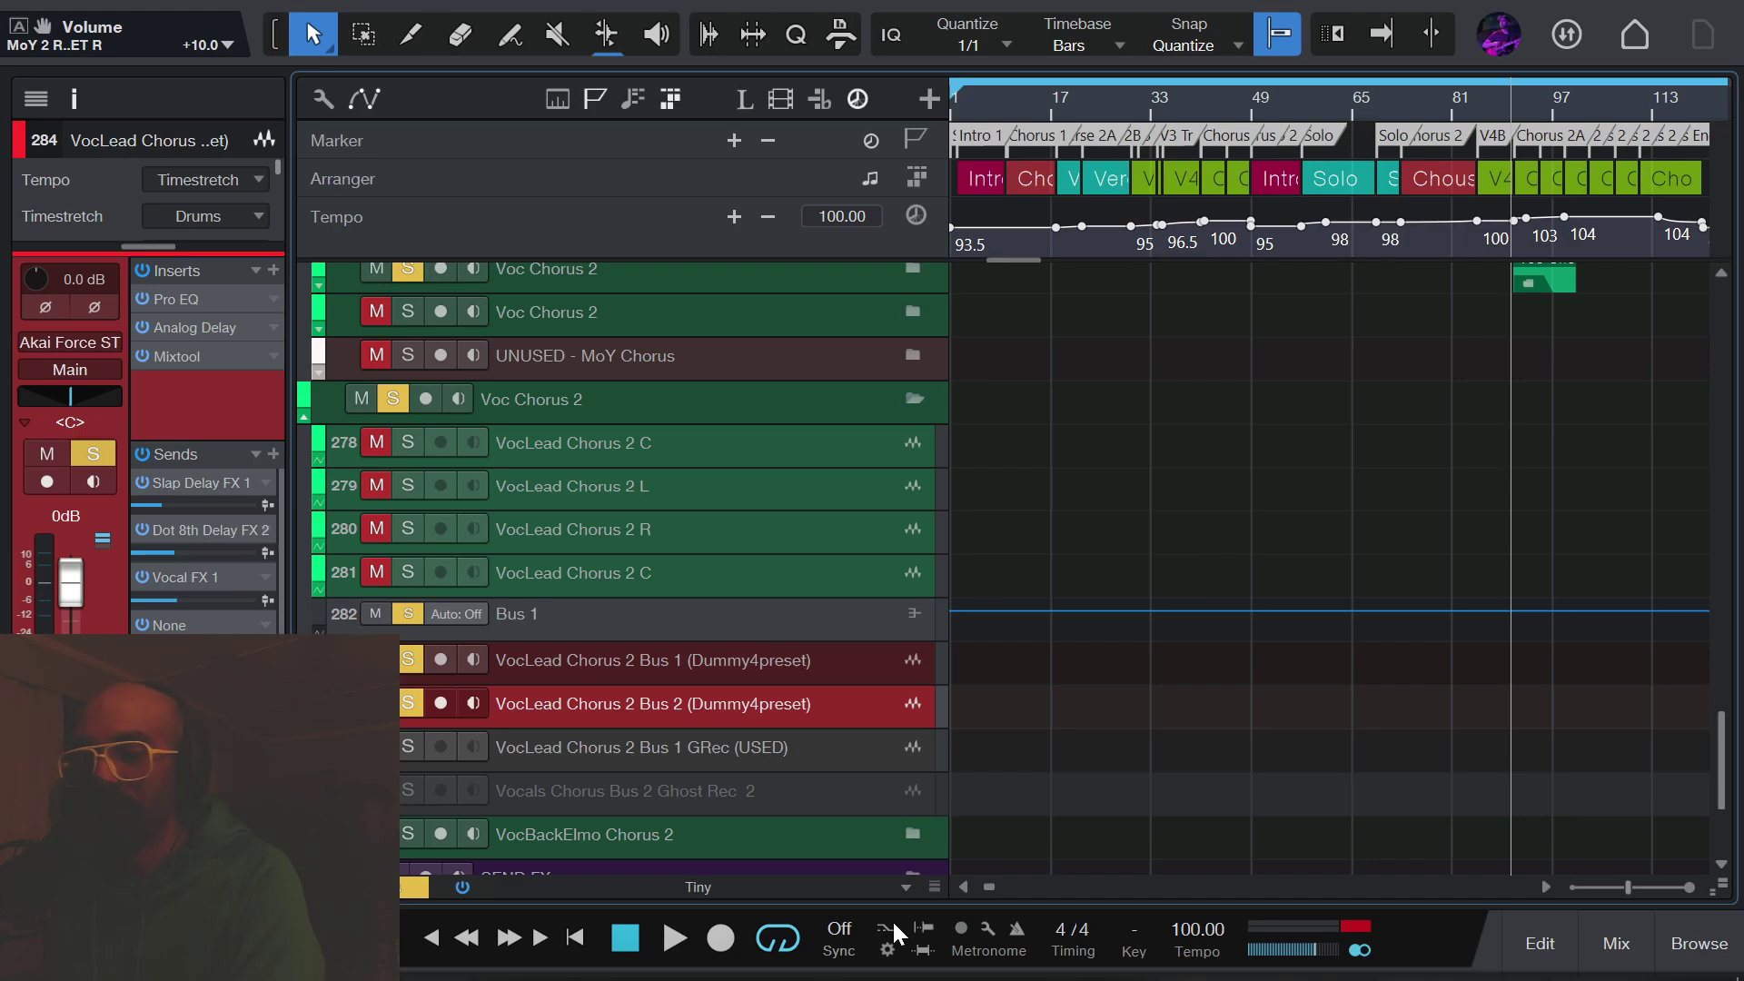
{"action": "mouse_move", "coordinate": [785, 978]}
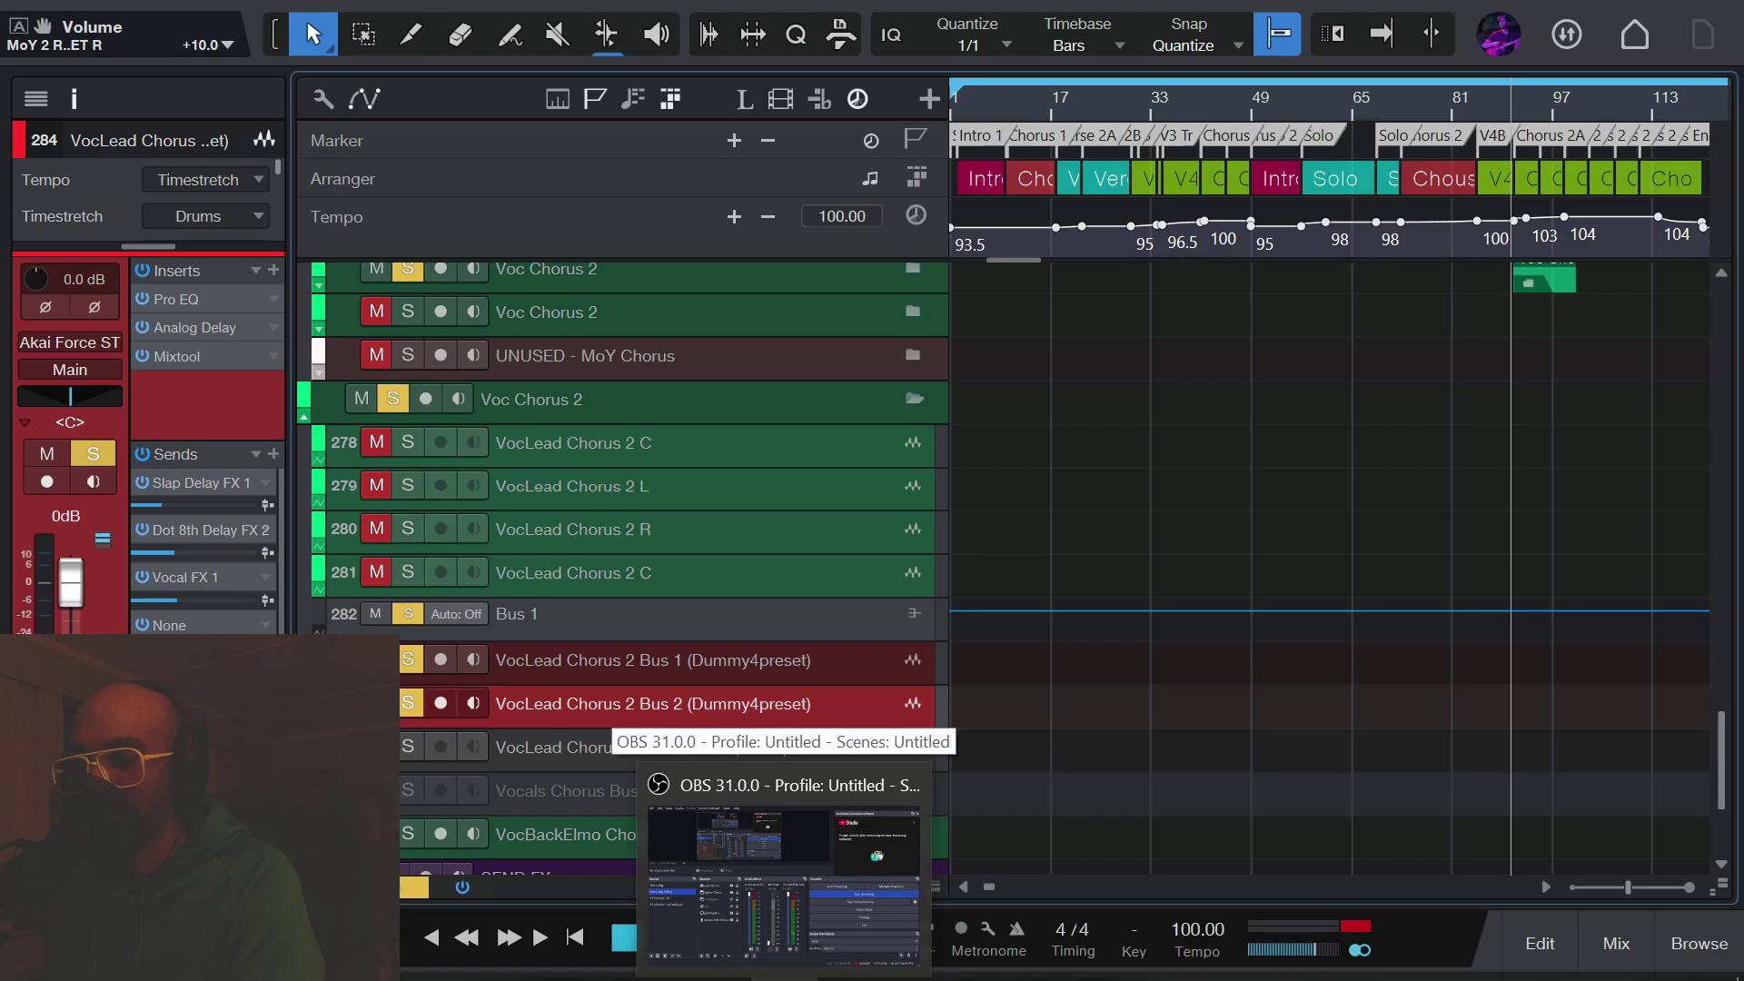